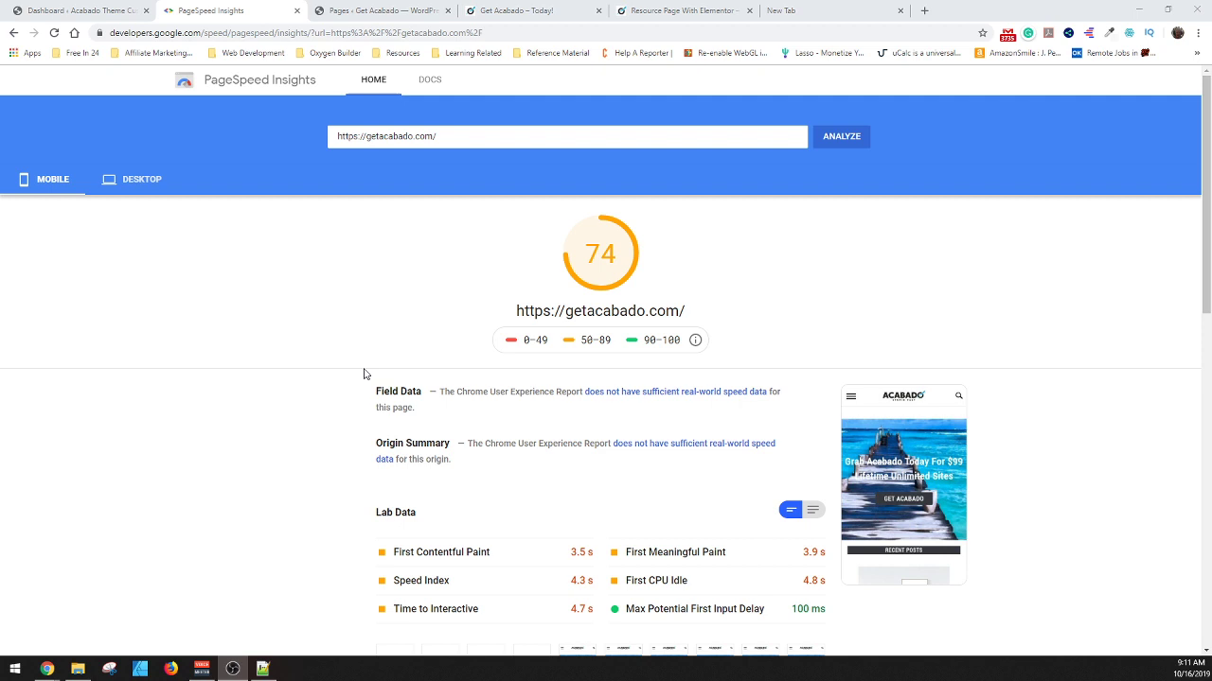
# Expand 'Eliminate render-blocking resources' (2.34 s) in the mobile report and review the blocking CSS files.
pyautogui.scroll(-1, 574, 453)
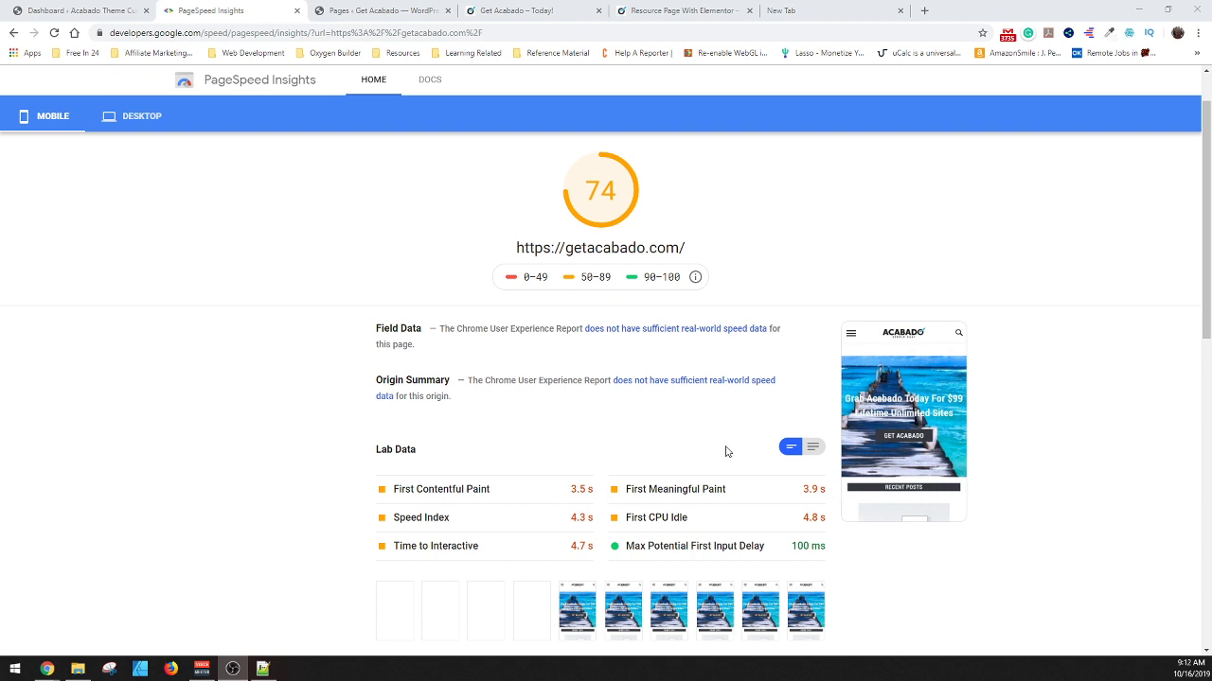
pyautogui.scroll(-1, 528, 495)
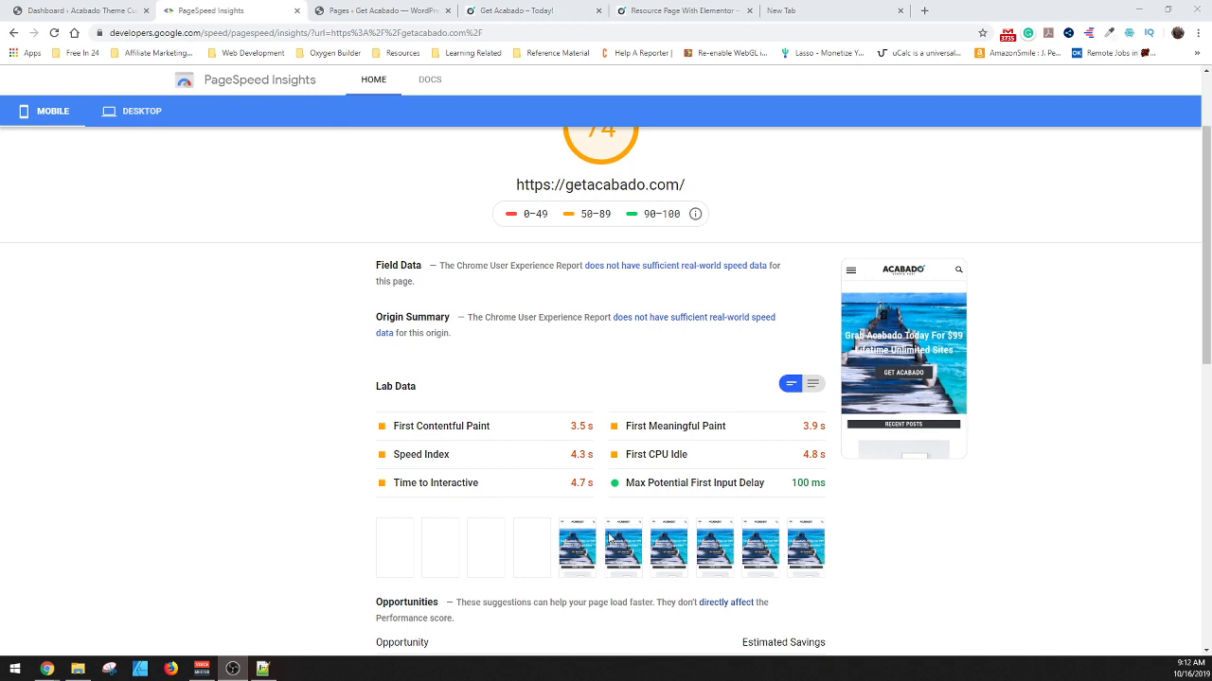
pyautogui.scroll(-3, 610, 538)
pyautogui.click(644, 485)
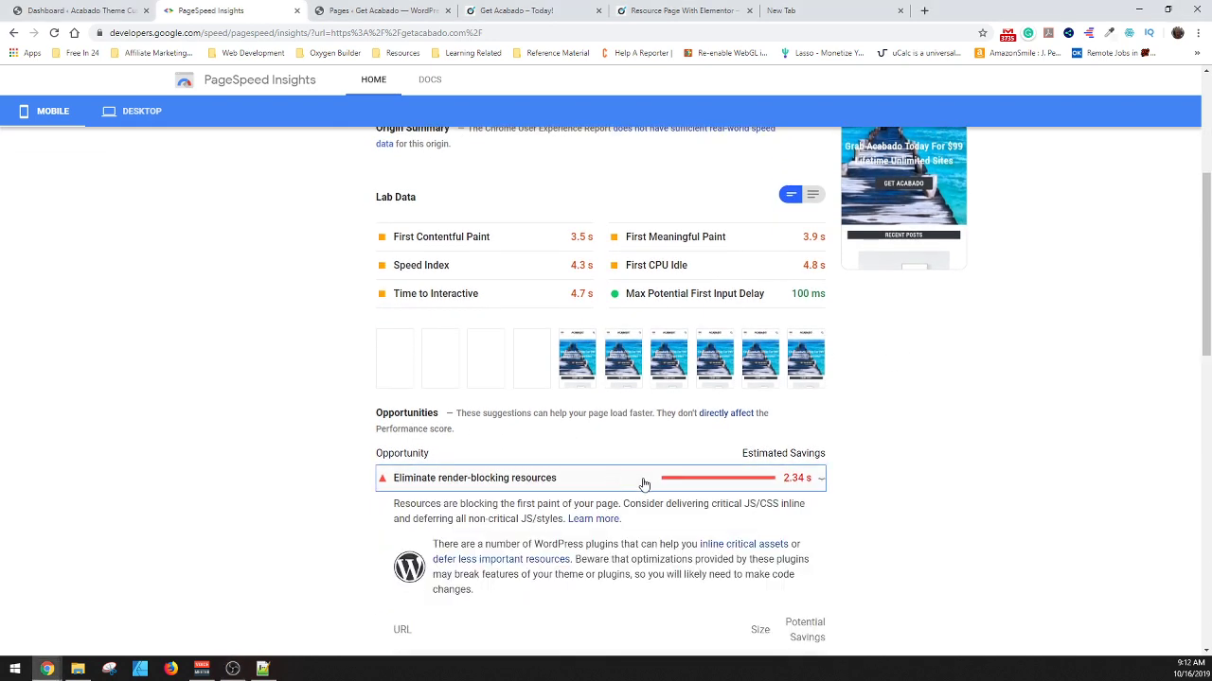
pyautogui.scroll(-1, 642, 482)
pyautogui.scroll(-2, 579, 430)
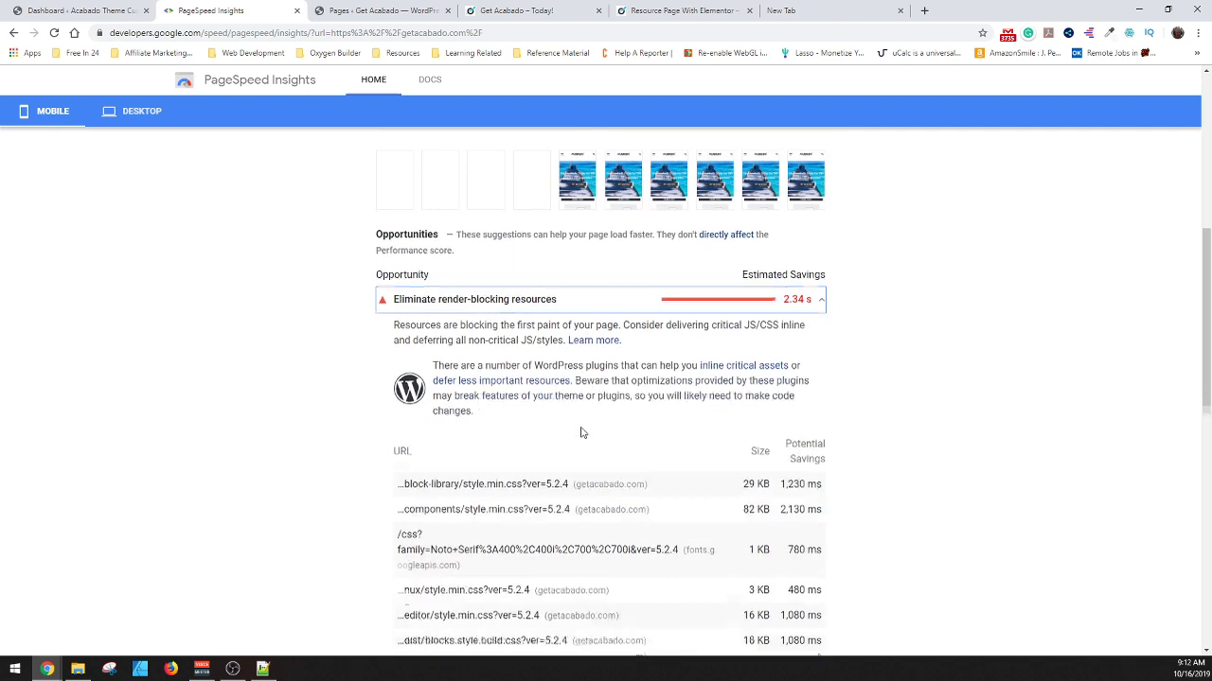
pyautogui.scroll(-1, 581, 433)
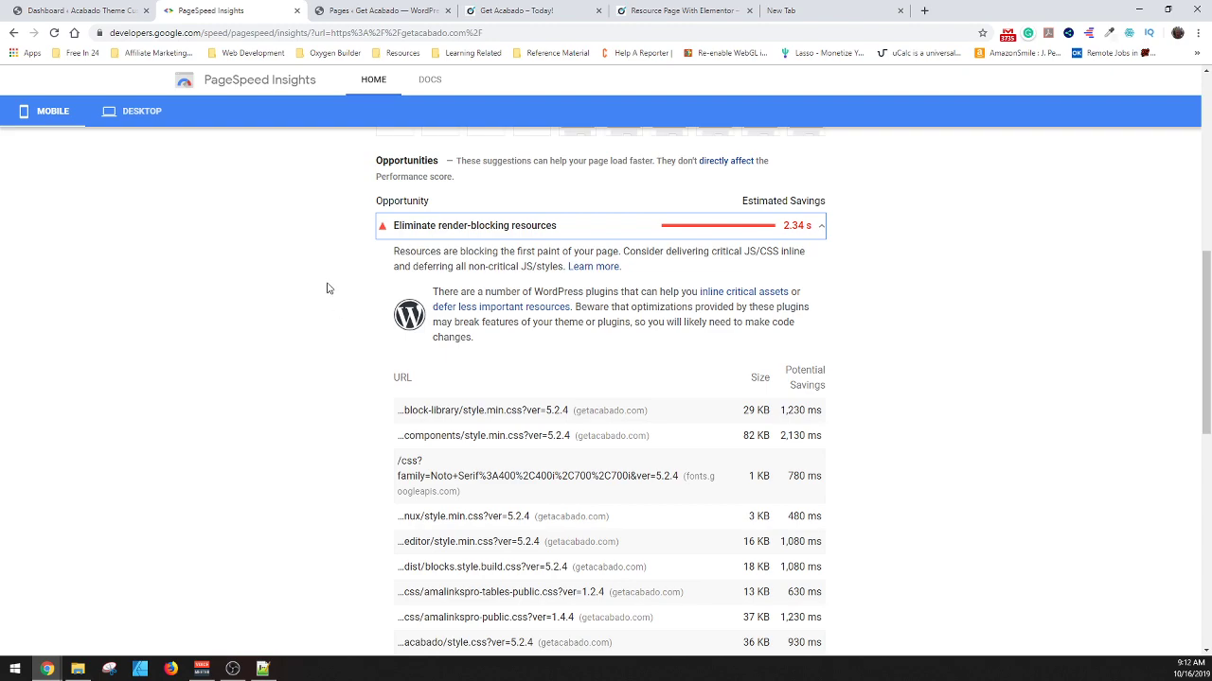
# Collapse the render-blocking details and compare the live homepage with the PageSpeed report.
pyautogui.click(386, 225)
pyautogui.click(533, 12)
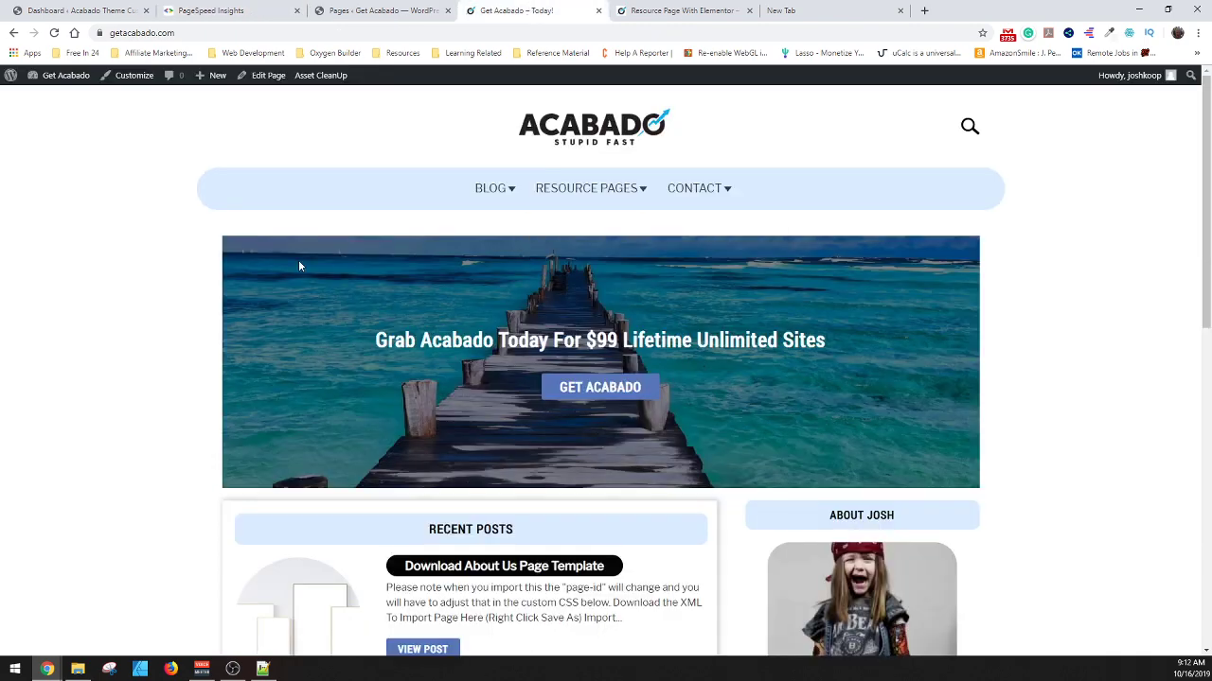
pyautogui.scroll(-10, 184, 337)
pyautogui.scroll(10, 190, 355)
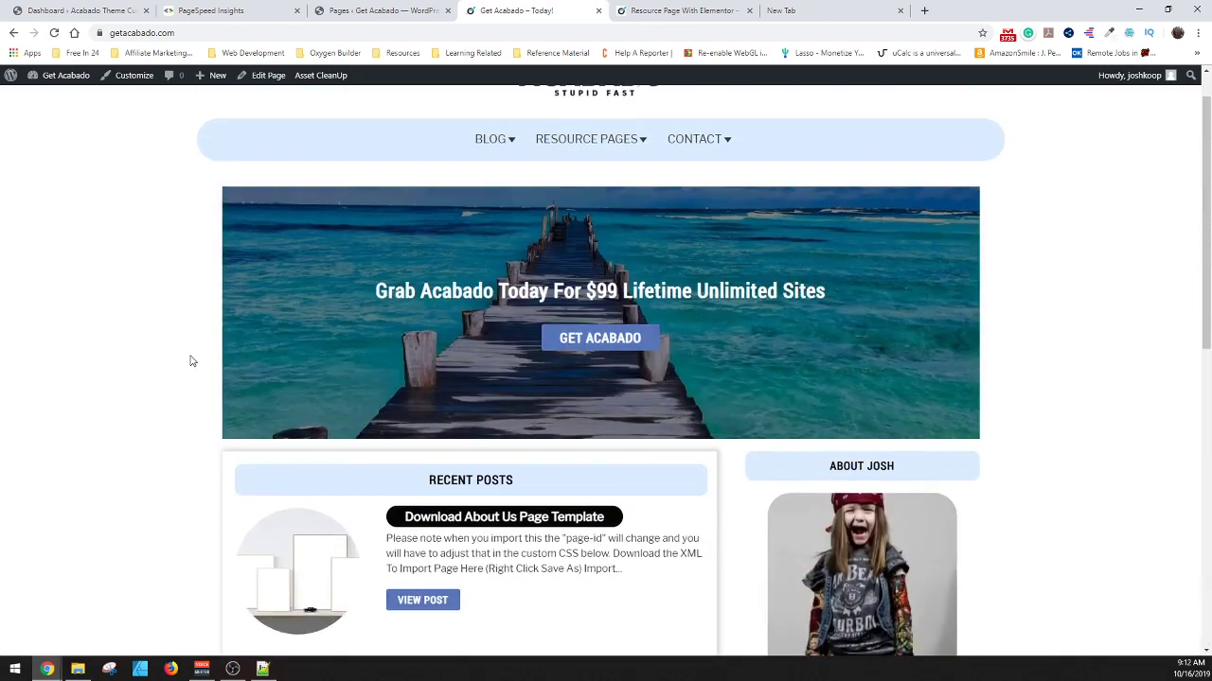
pyautogui.scroll(1, 189, 360)
pyautogui.click(224, 11)
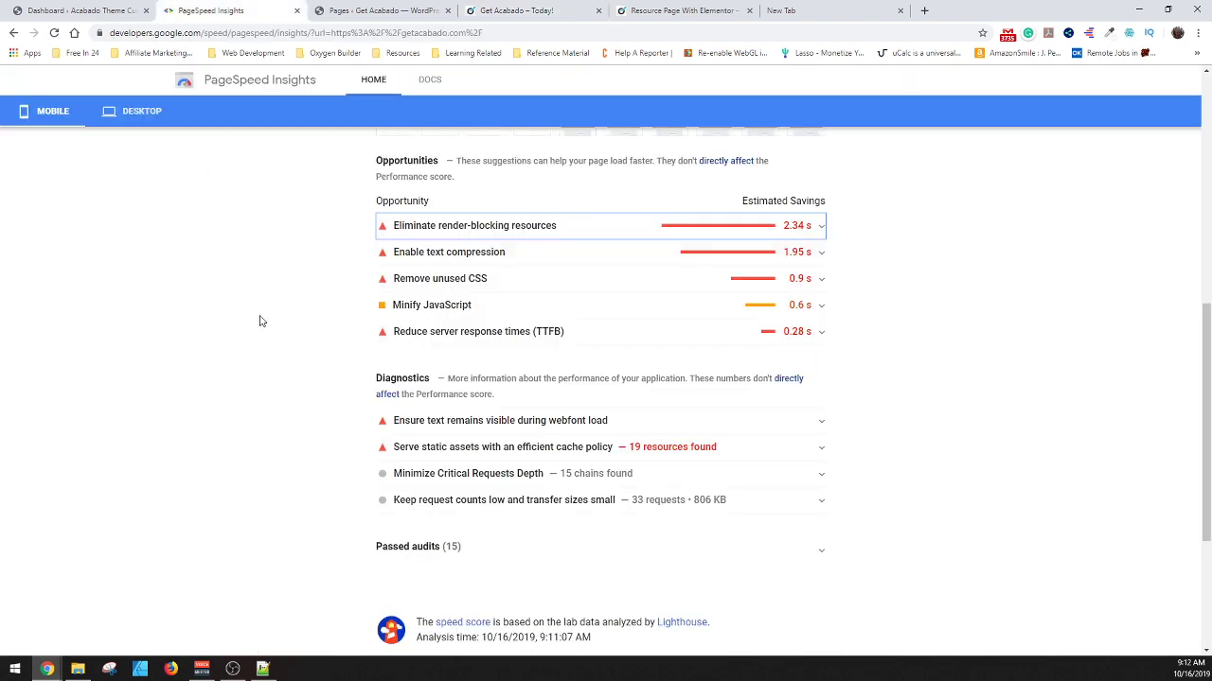
pyautogui.scroll(2, 754, 255)
pyautogui.scroll(1, 754, 256)
# Look over the live resource page and homepage, ending on the report's mobile score of 74.
pyautogui.click(736, 10)
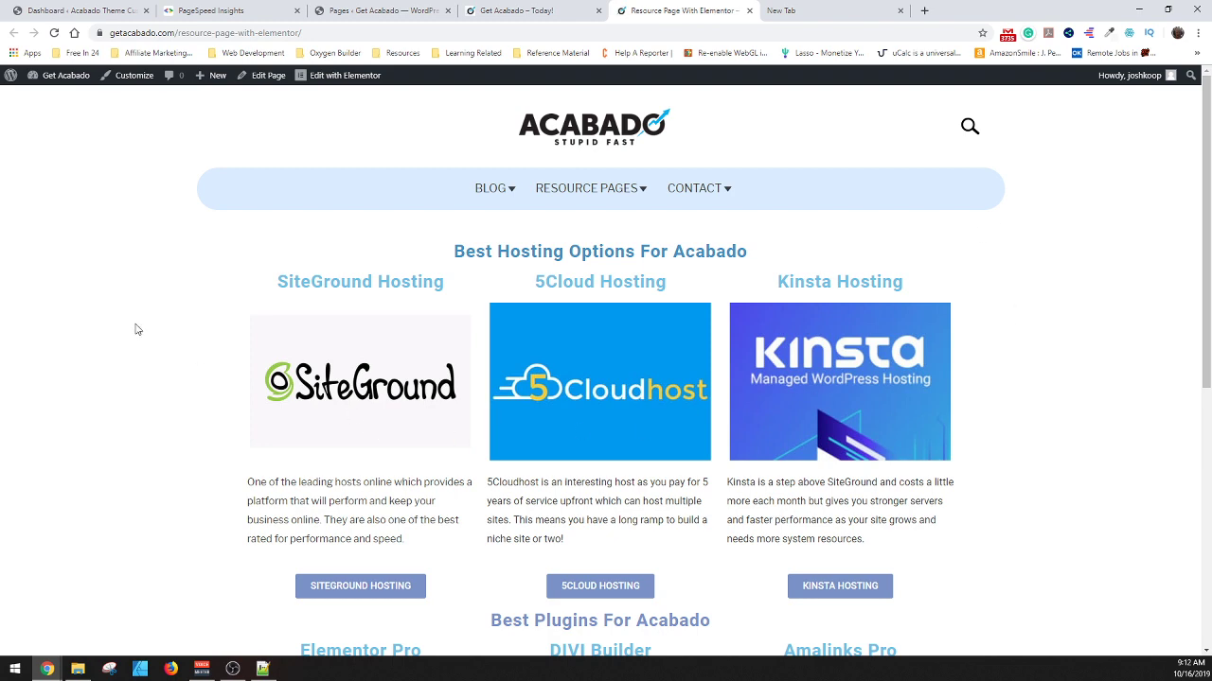
pyautogui.scroll(-5, 142, 322)
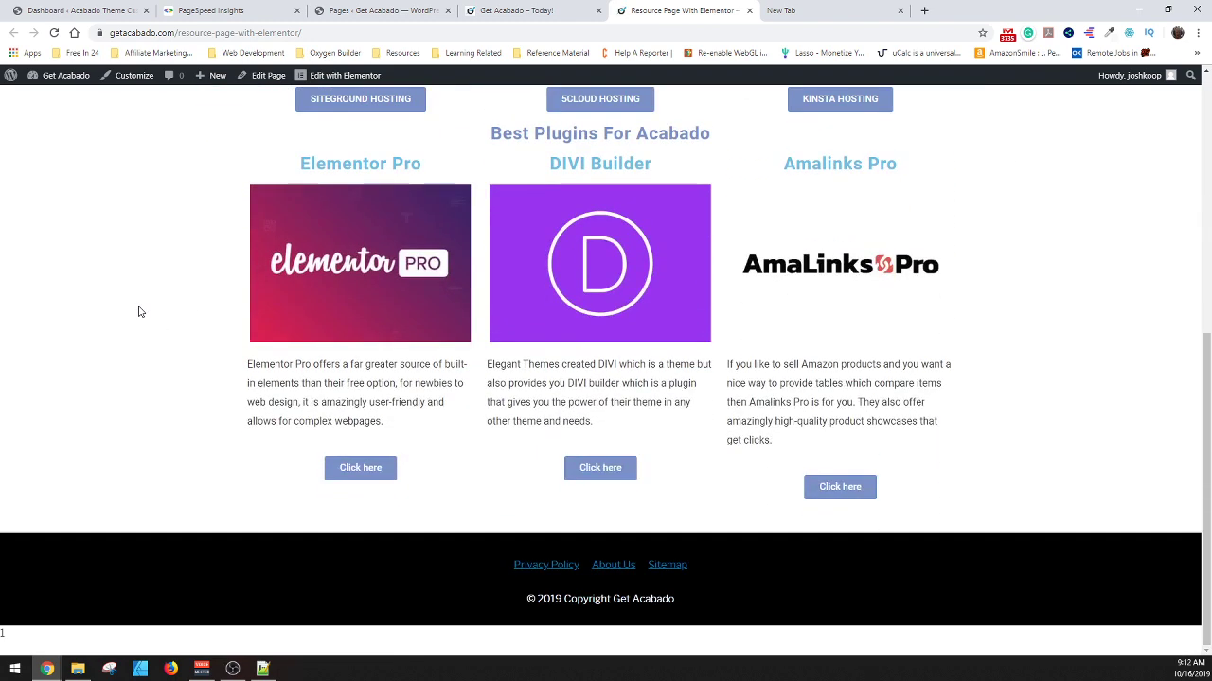
pyautogui.scroll(1, 161, 312)
pyautogui.scroll(4, 162, 346)
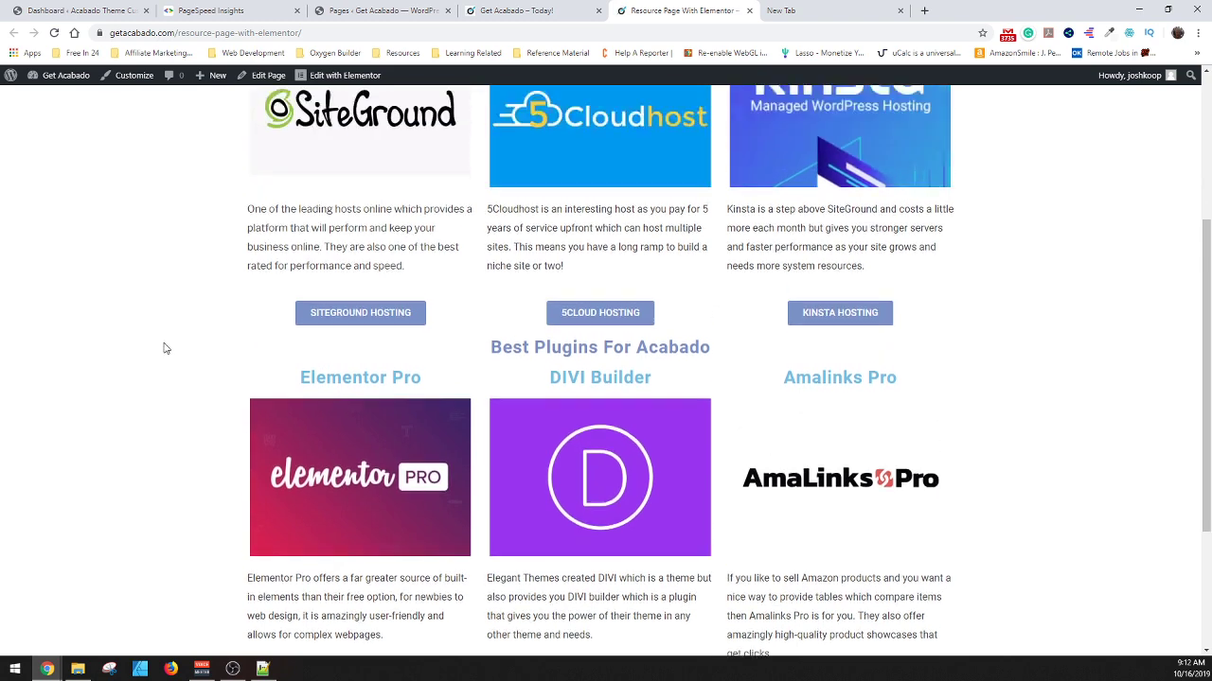
pyautogui.click(526, 7)
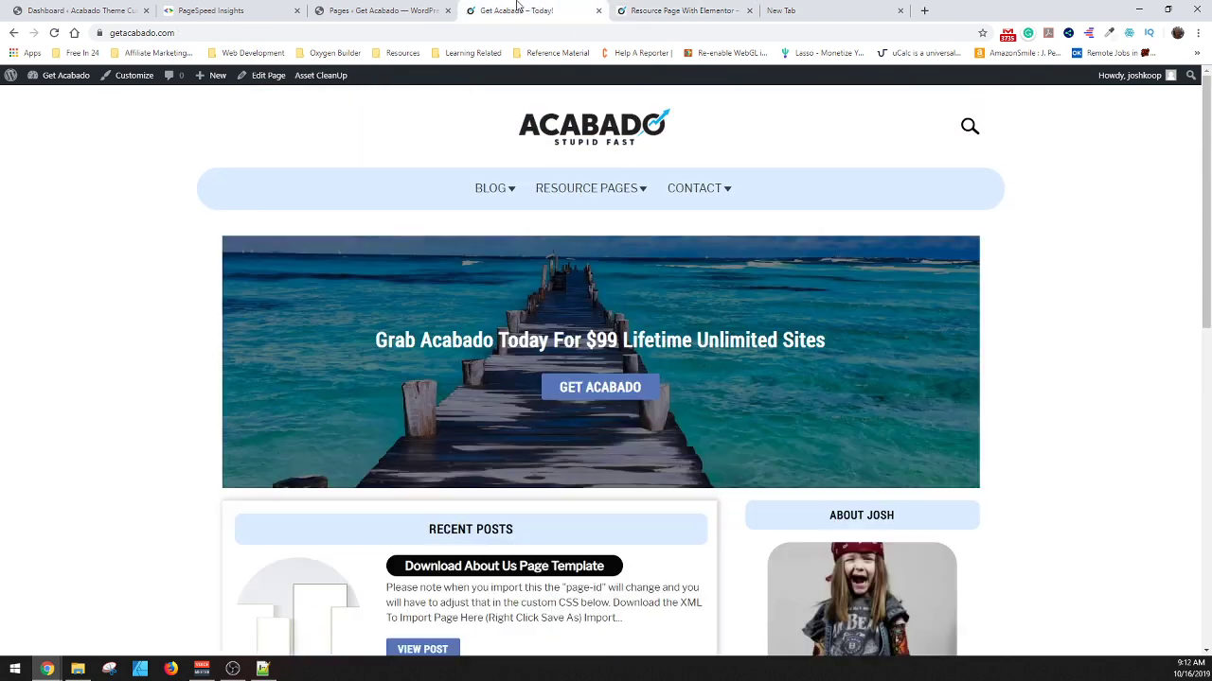
pyautogui.click(253, 10)
pyautogui.scroll(4, 318, 312)
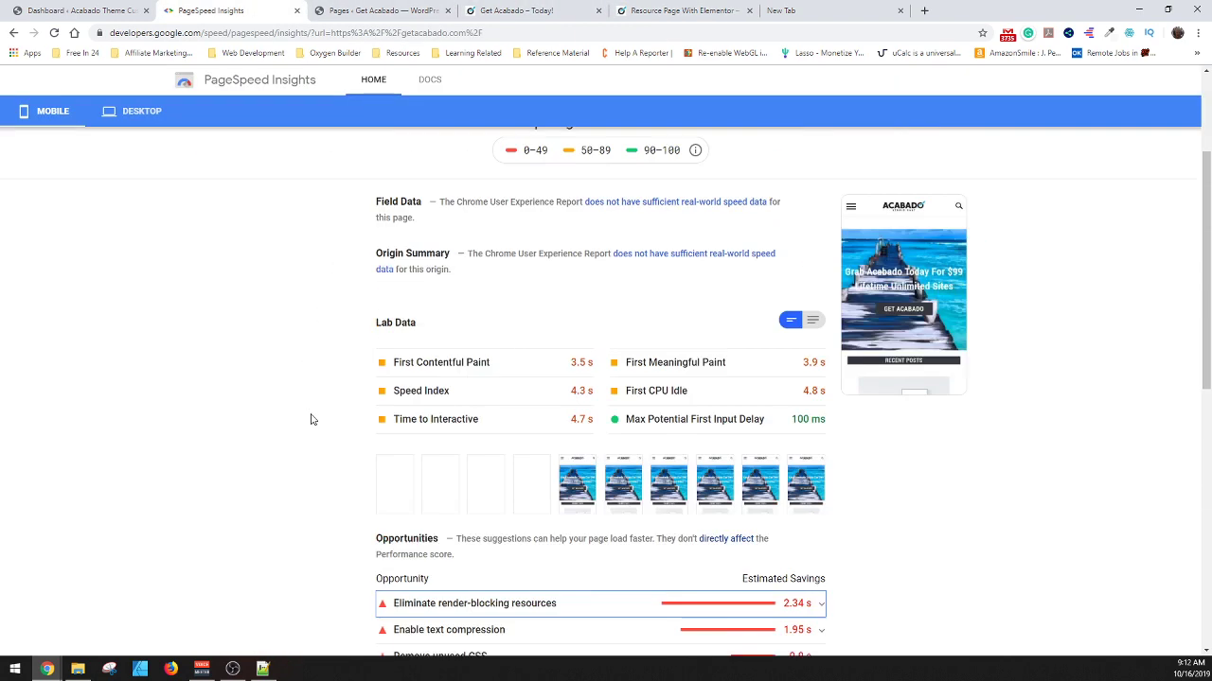
pyautogui.click(677, 10)
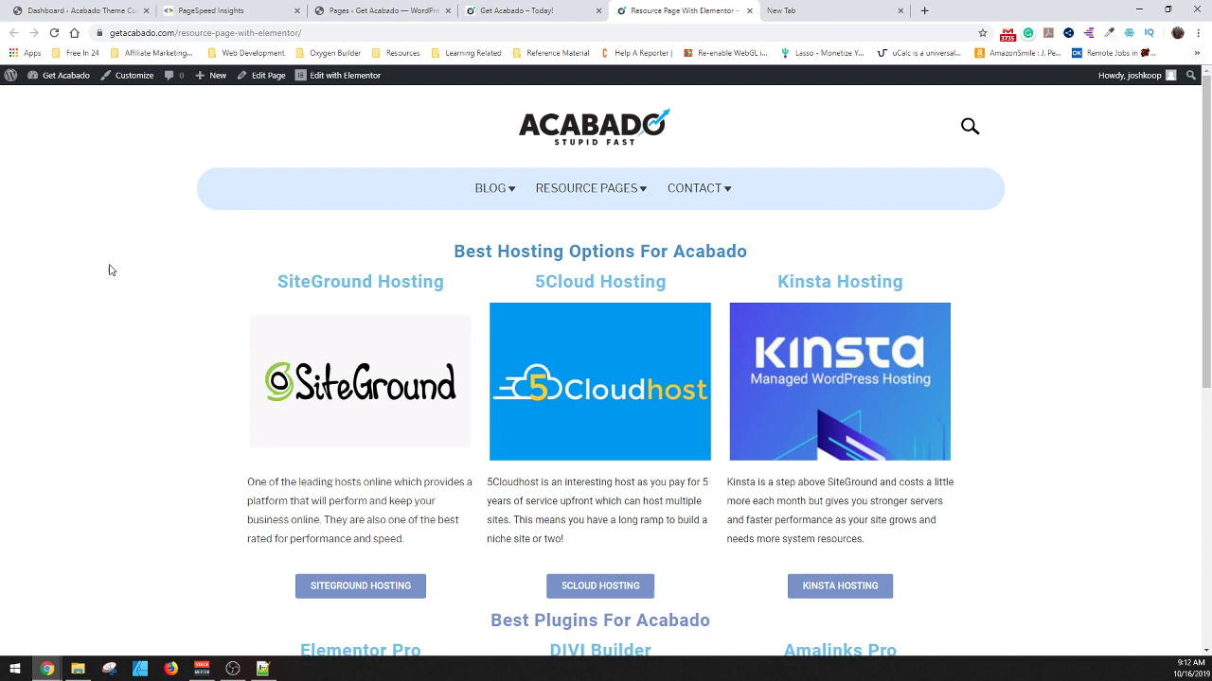
pyautogui.click(278, 8)
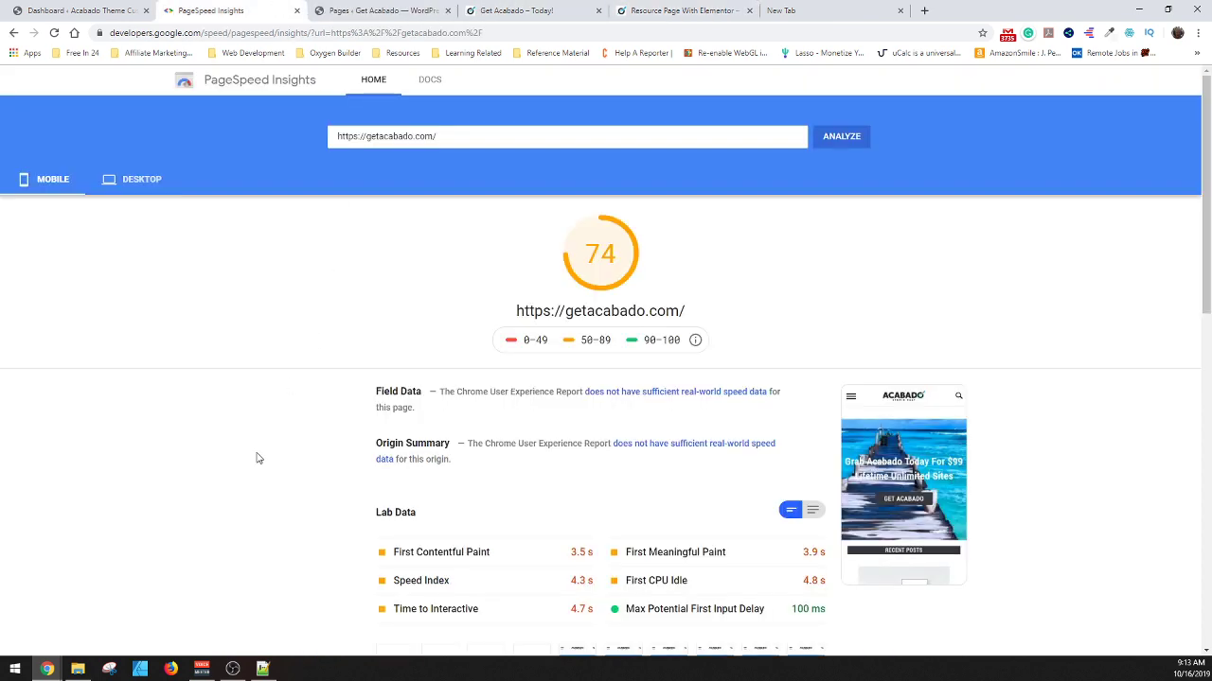
# Go from the admin Pages list to Plugins > Add New.
pyautogui.click(375, 11)
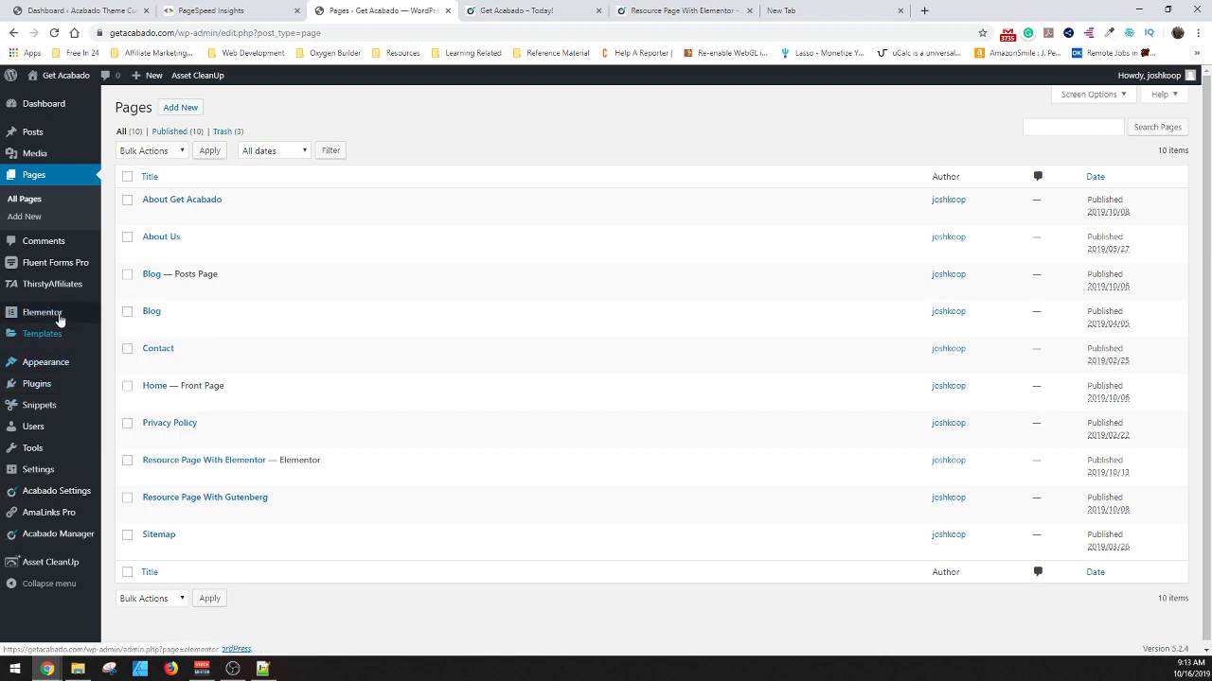
pyautogui.moveTo(46, 304)
pyautogui.moveTo(42, 388)
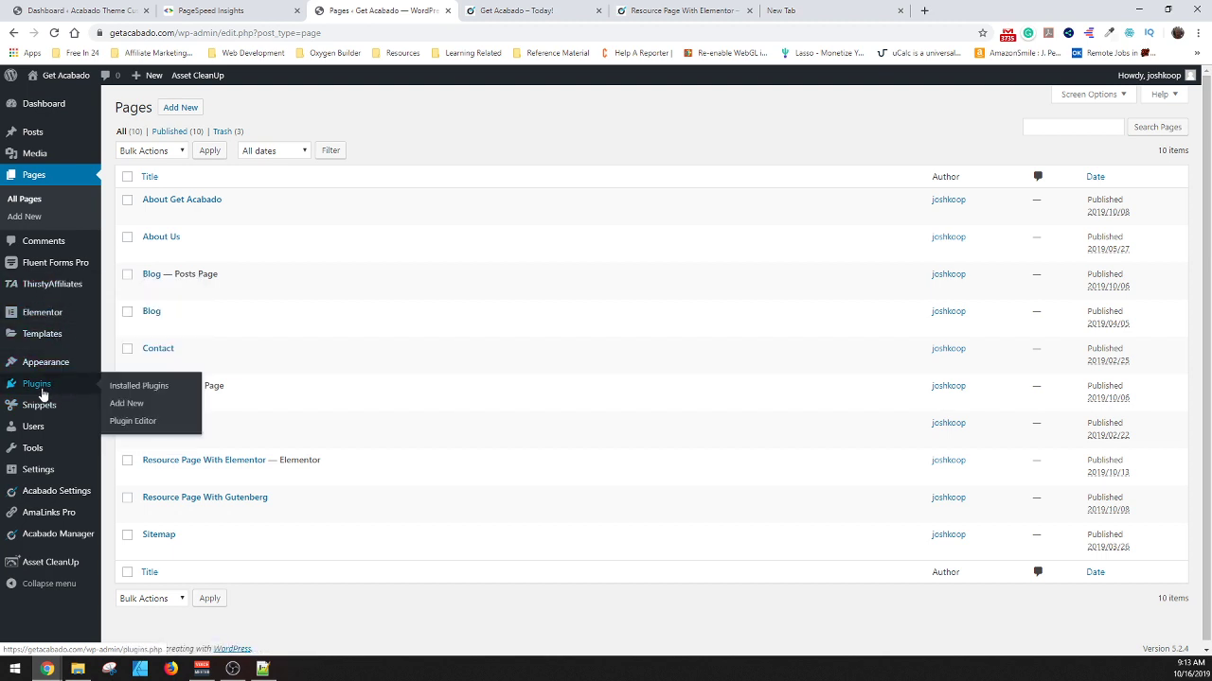
pyautogui.click(135, 409)
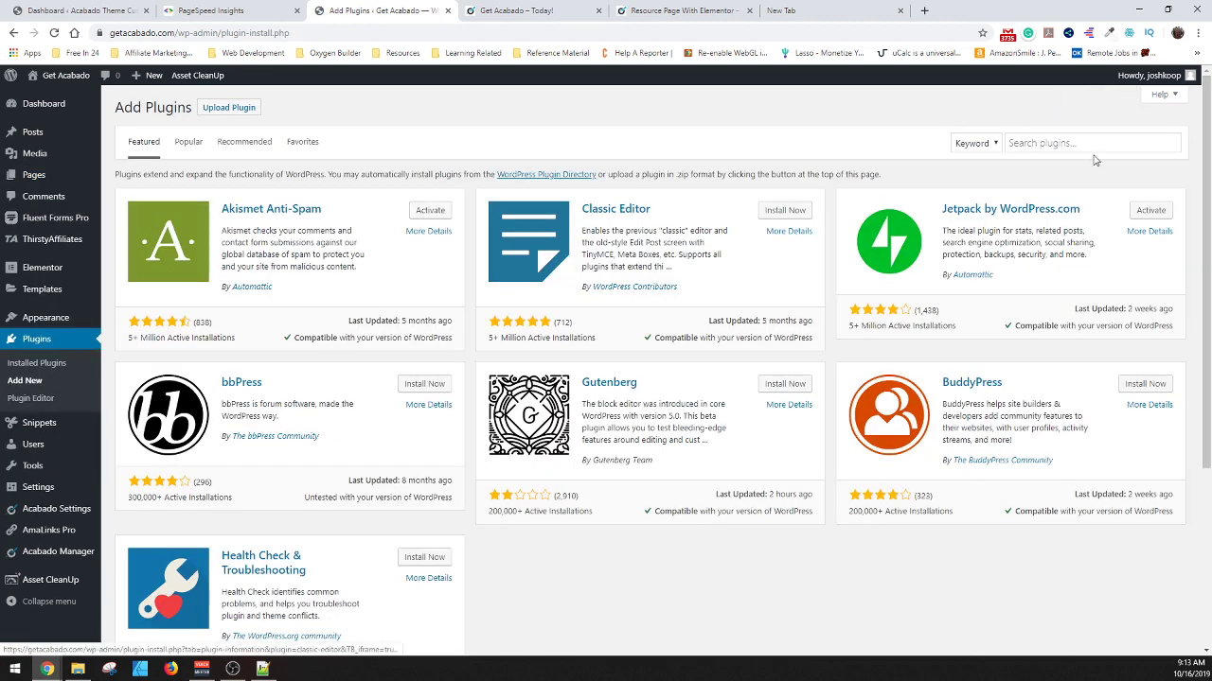
# Search plugins for 'asset cleanup', finding Asset CleanUp: Page Speed Booster already active.
pyautogui.click(1066, 147)
pyautogui.write('as')
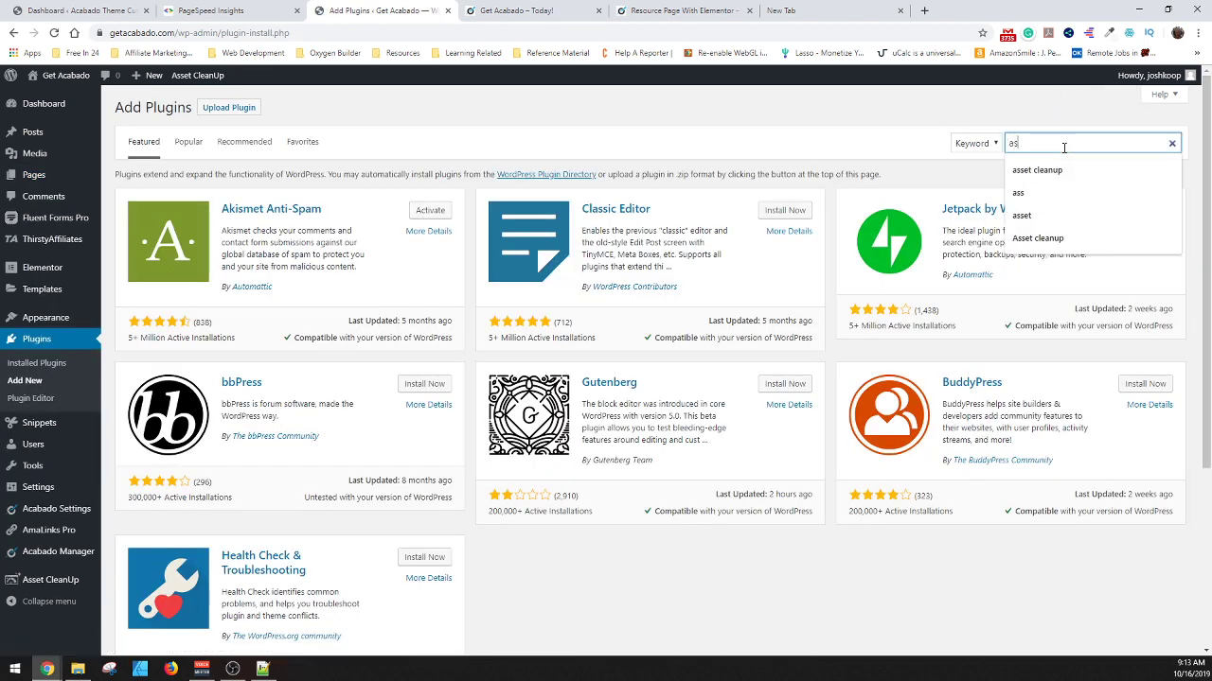
pyautogui.click(1042, 171)
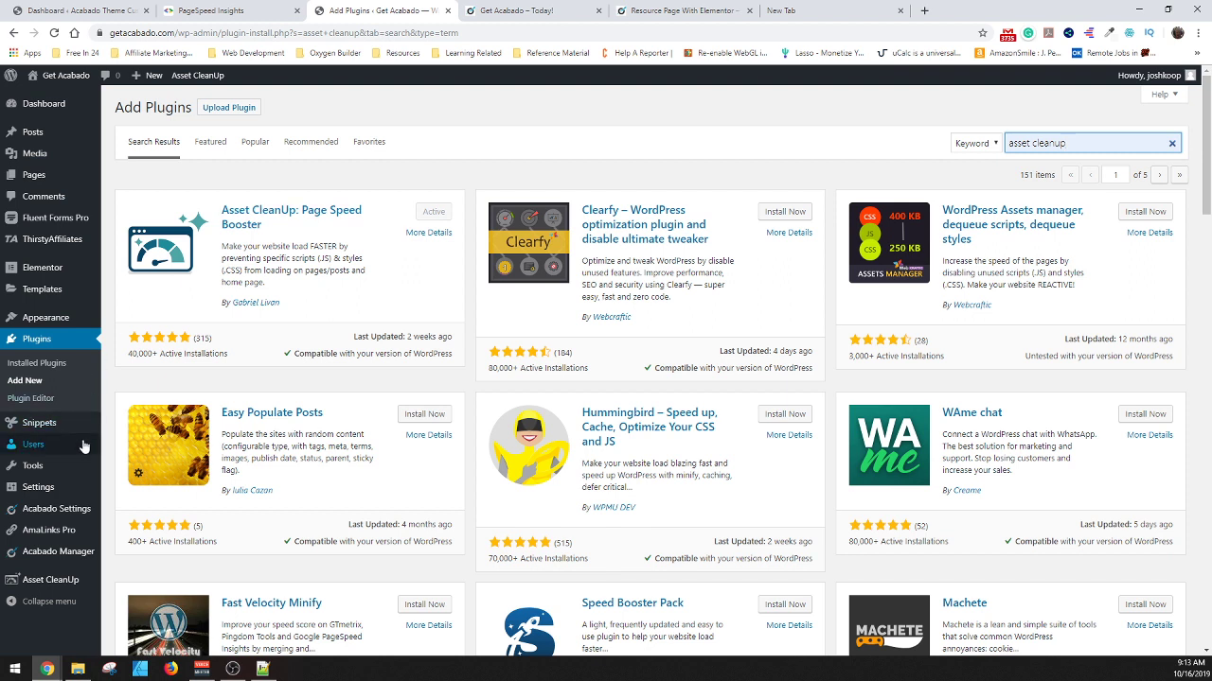
pyautogui.moveTo(68, 468)
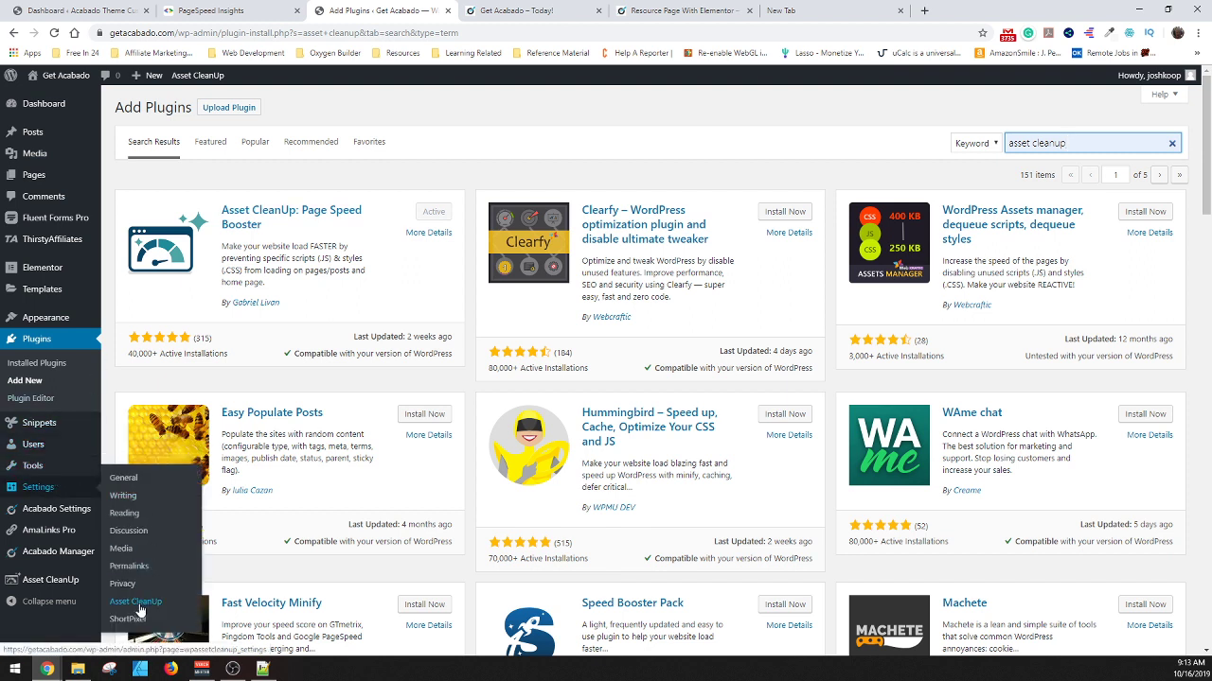
# Open Settings > Asset CleanUp and read through the 'Stripping the fat' tips.
pyautogui.click(138, 603)
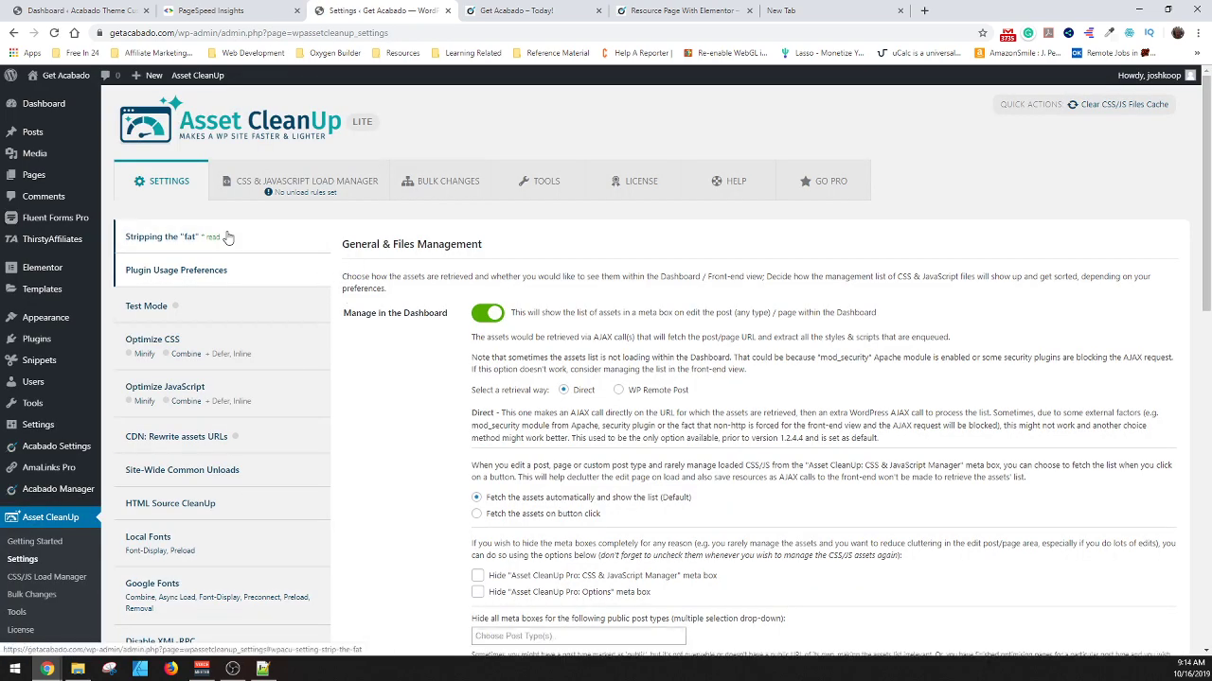
pyautogui.click(301, 243)
pyautogui.scroll(-3, 502, 469)
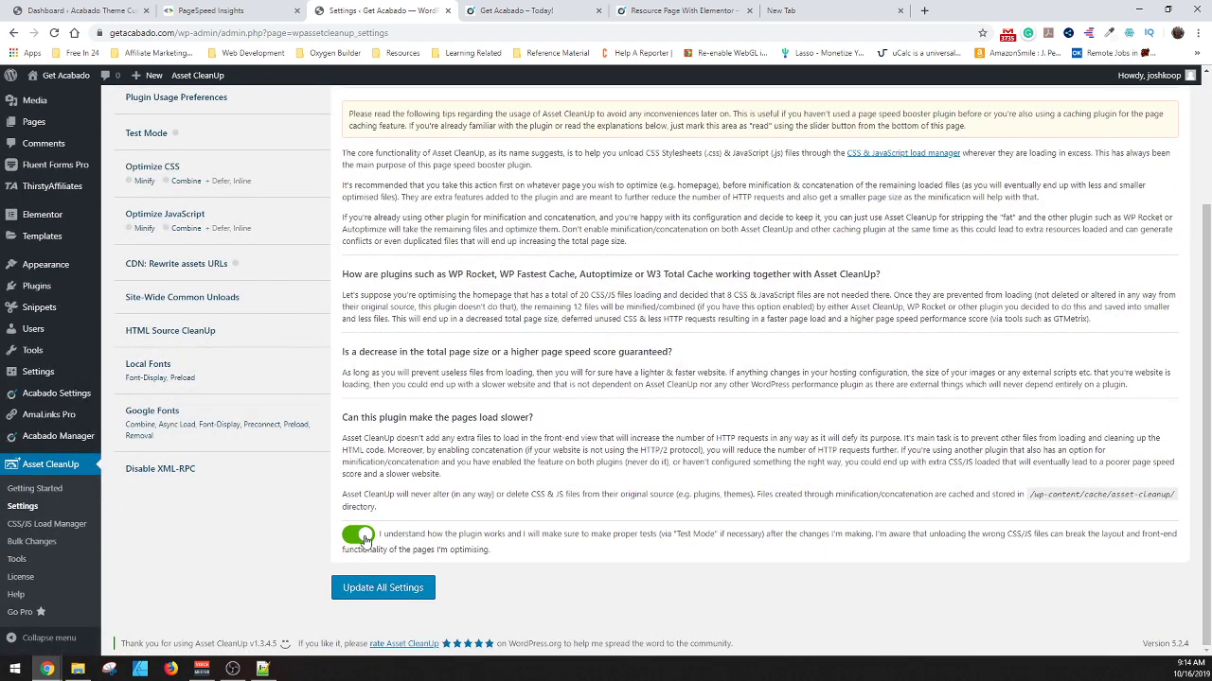
pyautogui.scroll(3, 426, 530)
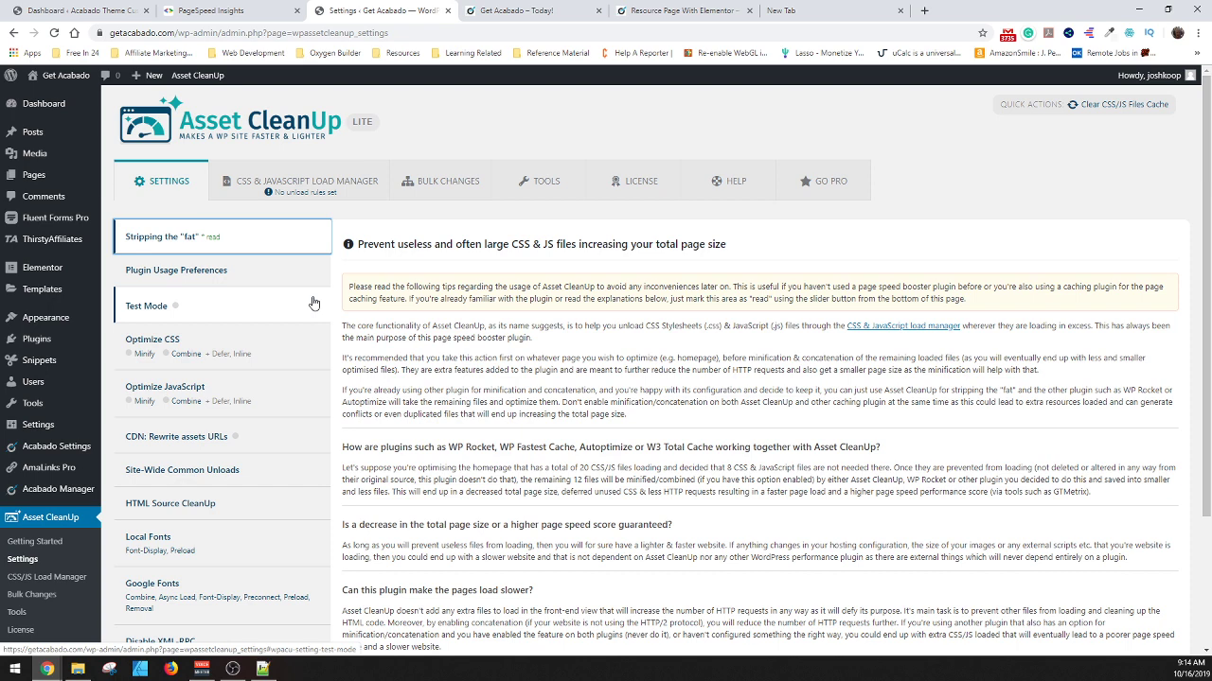
pyautogui.click(276, 346)
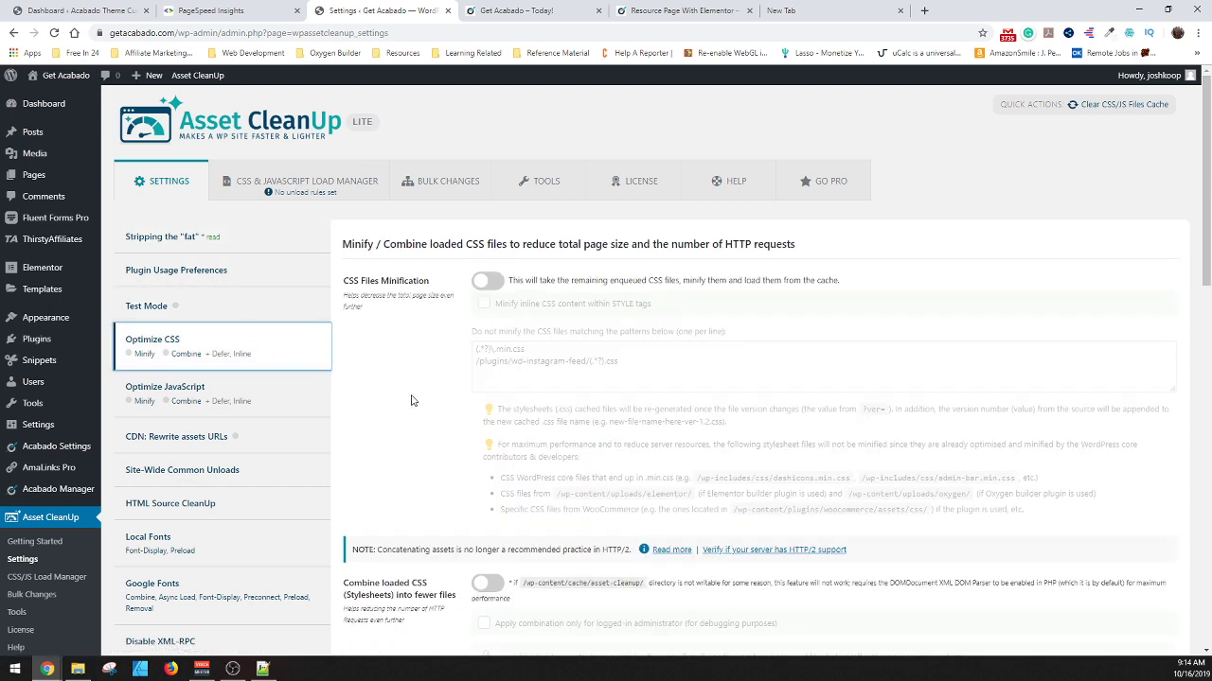
pyautogui.scroll(-2, 411, 400)
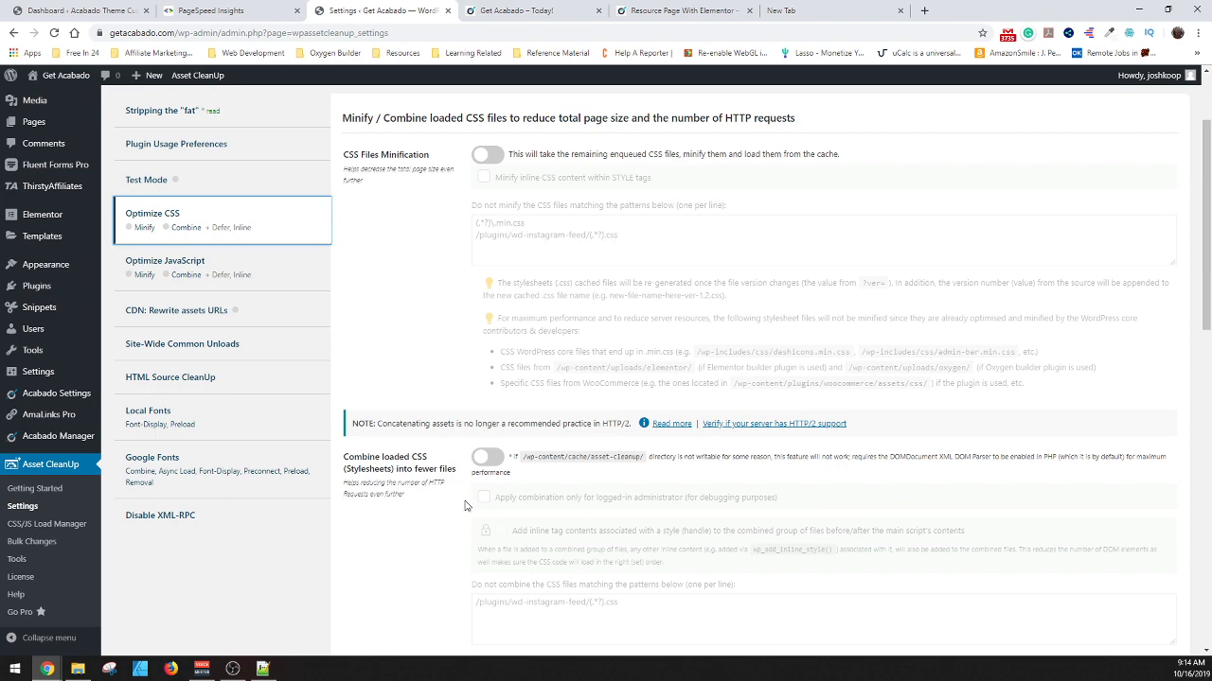
pyautogui.scroll(-1, 464, 506)
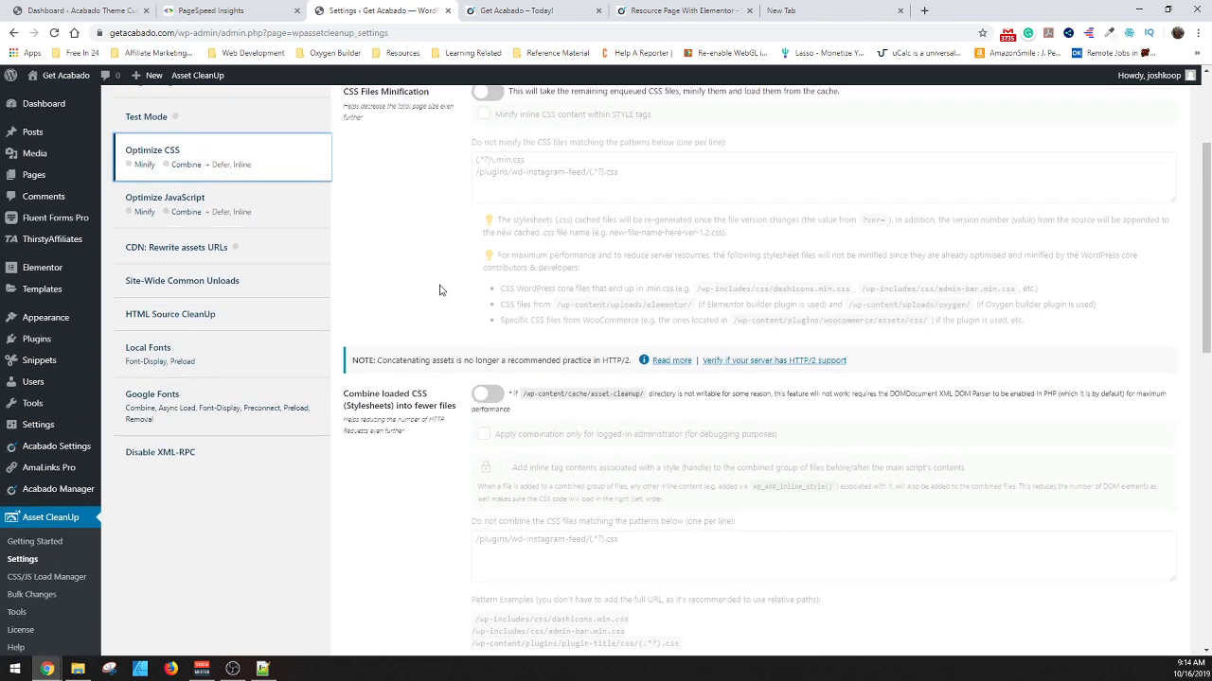
pyautogui.click(275, 216)
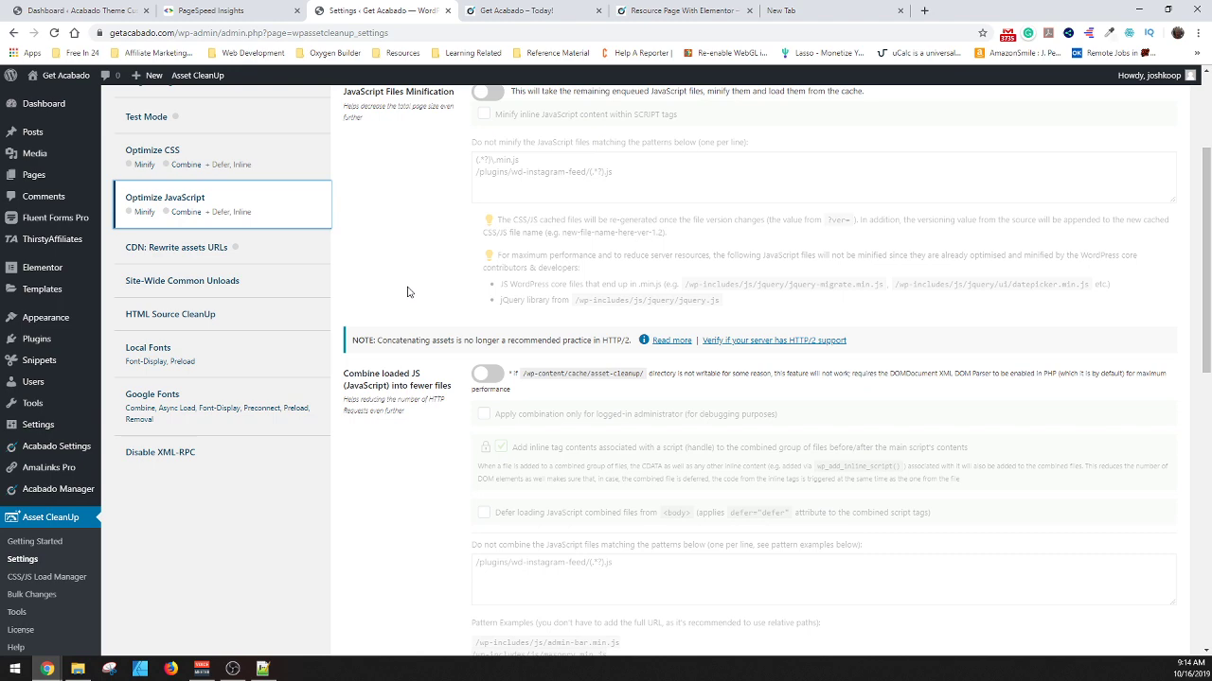
pyautogui.scroll(2, 448, 318)
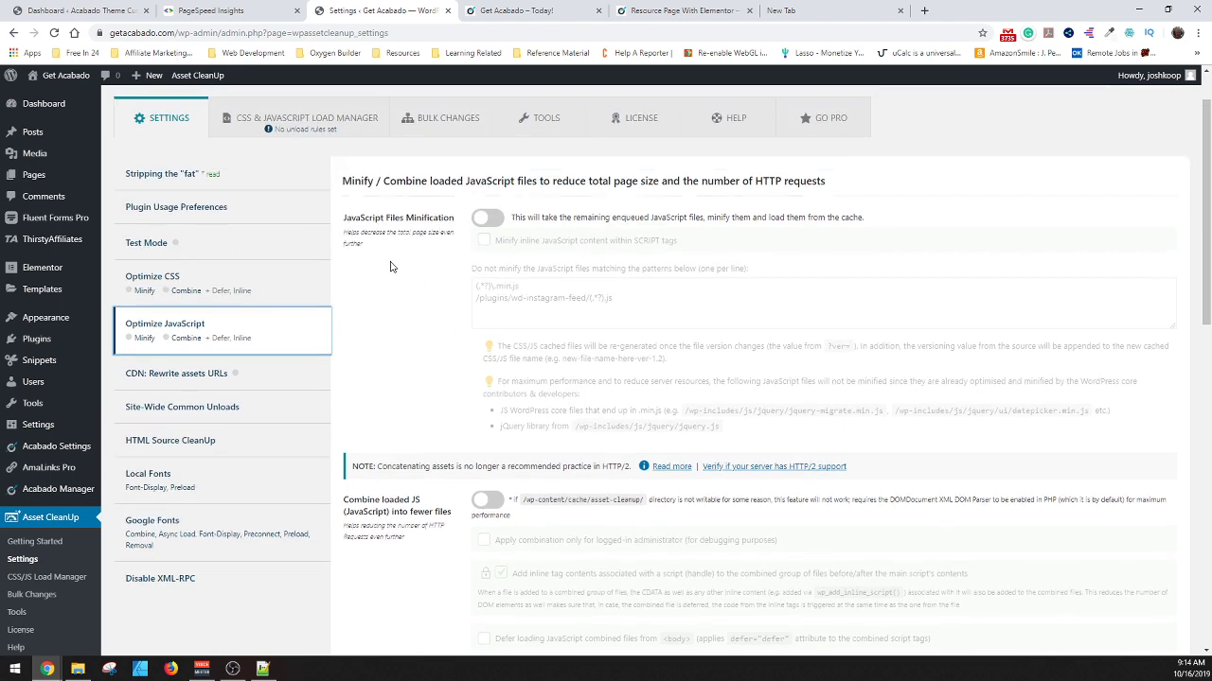
pyautogui.scroll(-1, 408, 323)
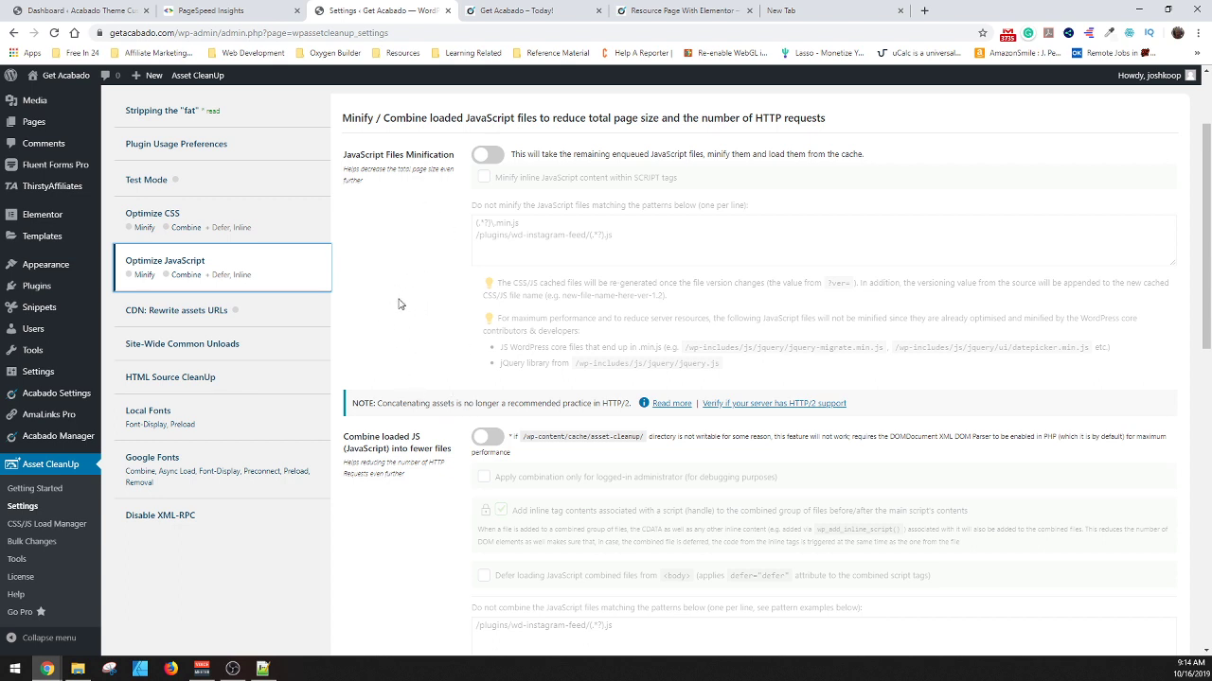
# Under Site-Wide Common Unloads, enable Emojis, guest Dashicons and jQuery Migrate, then Update All Settings.
pyautogui.click(294, 346)
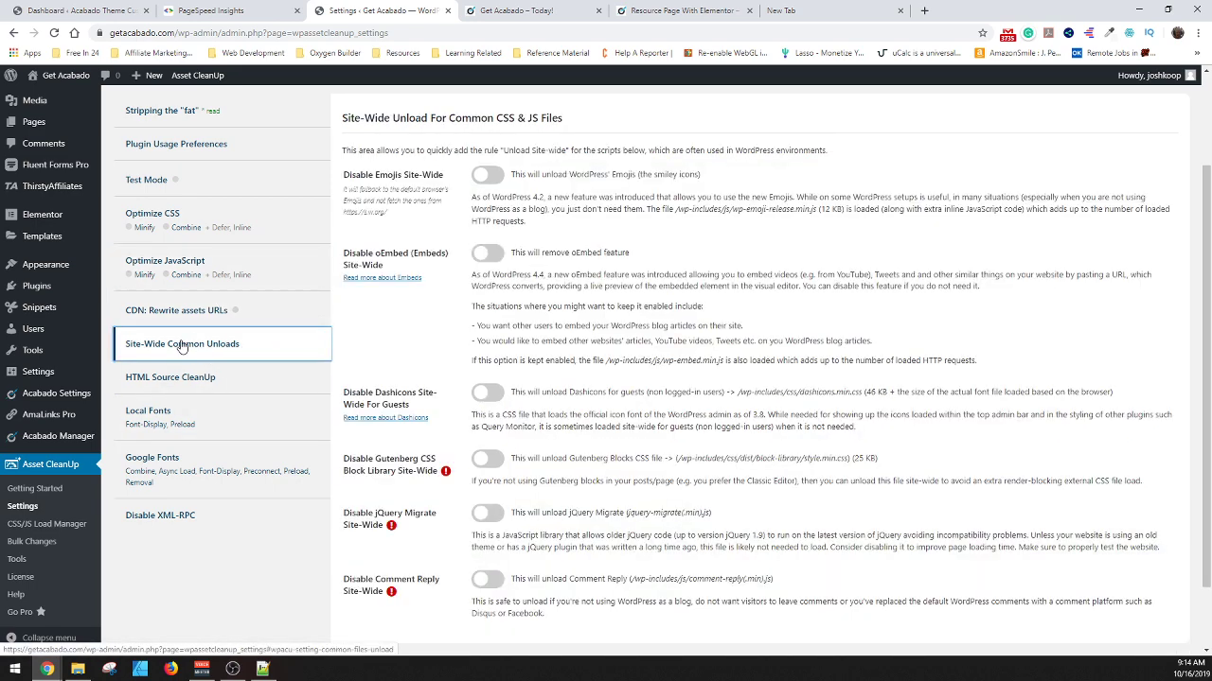
pyautogui.click(486, 177)
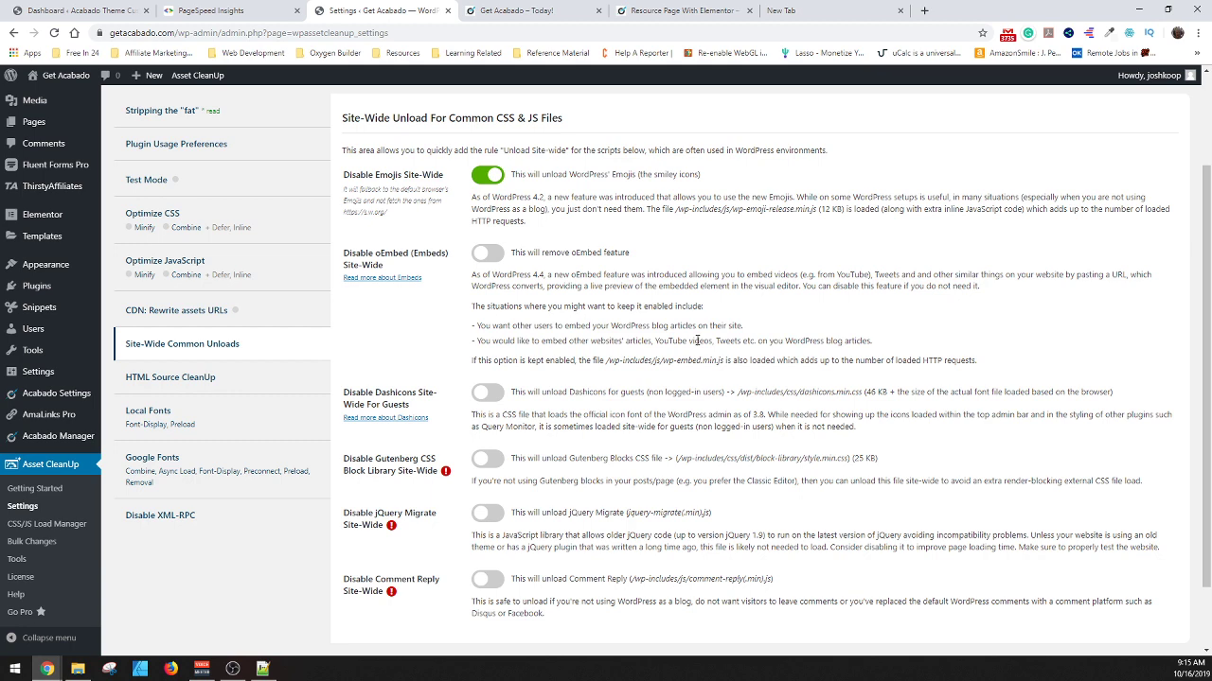
pyautogui.scroll(-1, 539, 303)
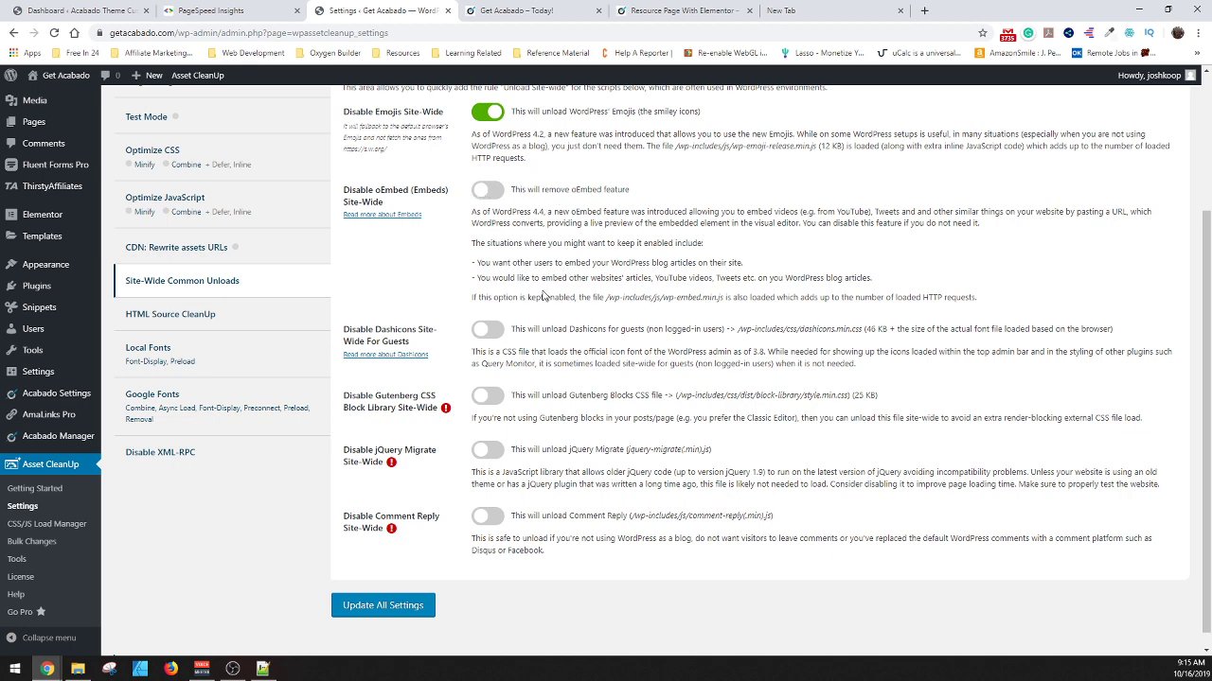
pyautogui.scroll(-1, 616, 275)
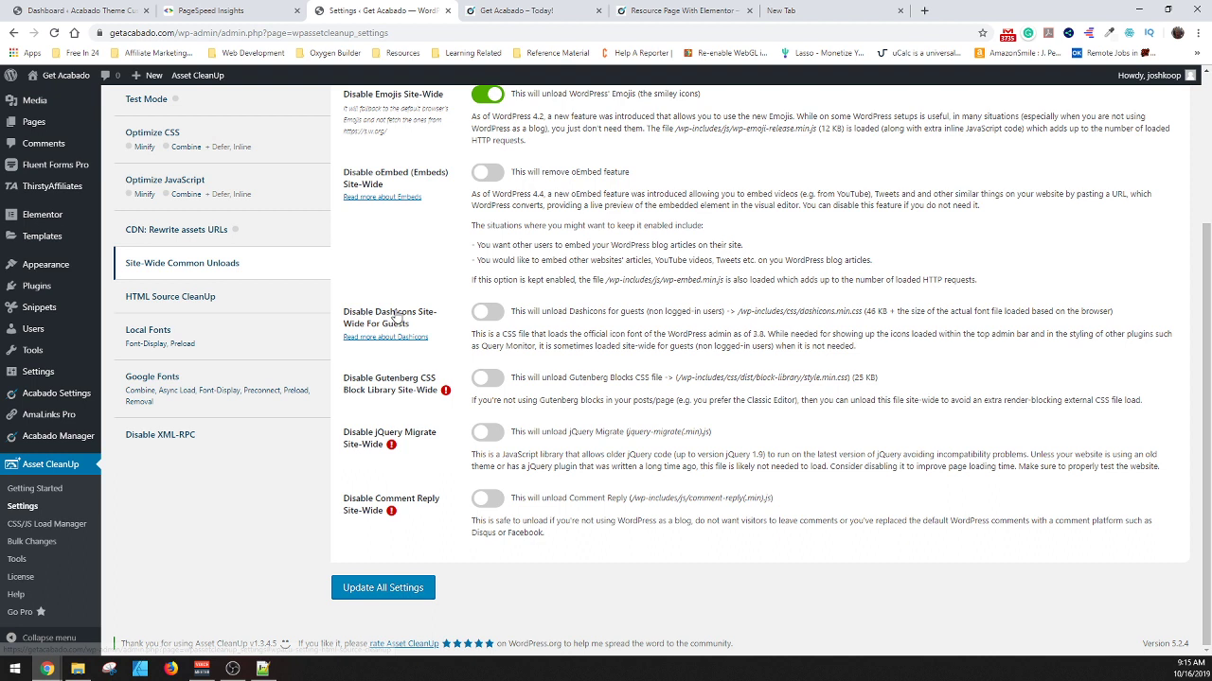
pyautogui.click(488, 314)
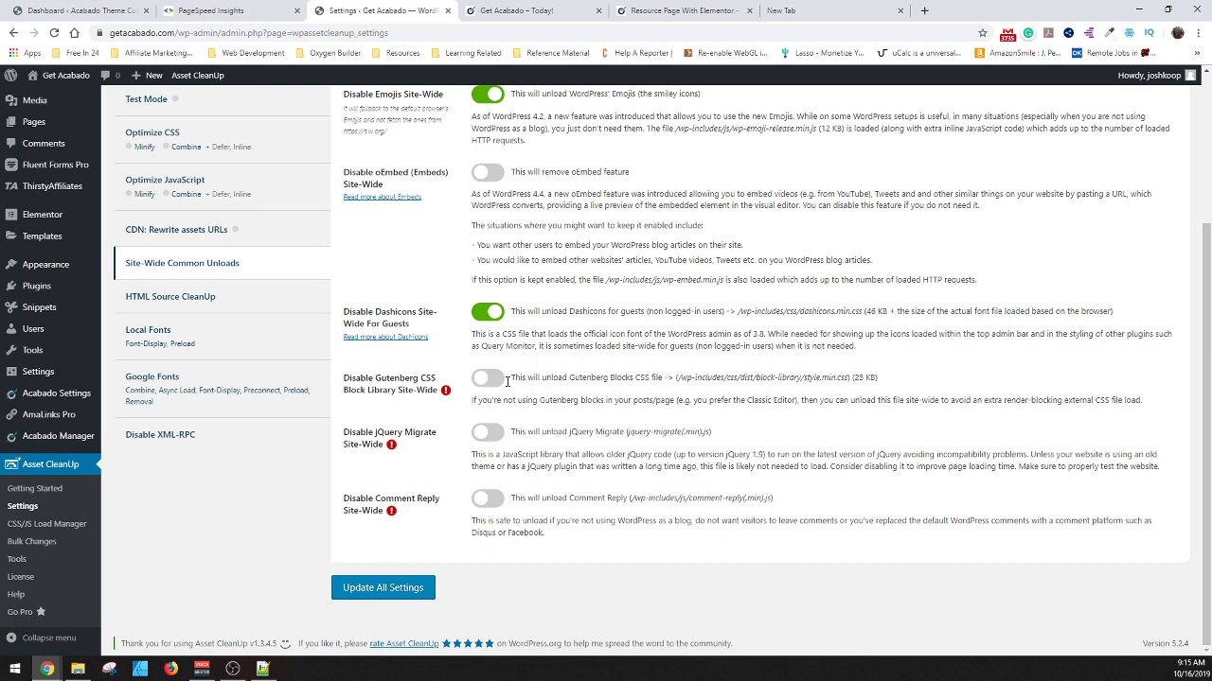
pyautogui.click(488, 434)
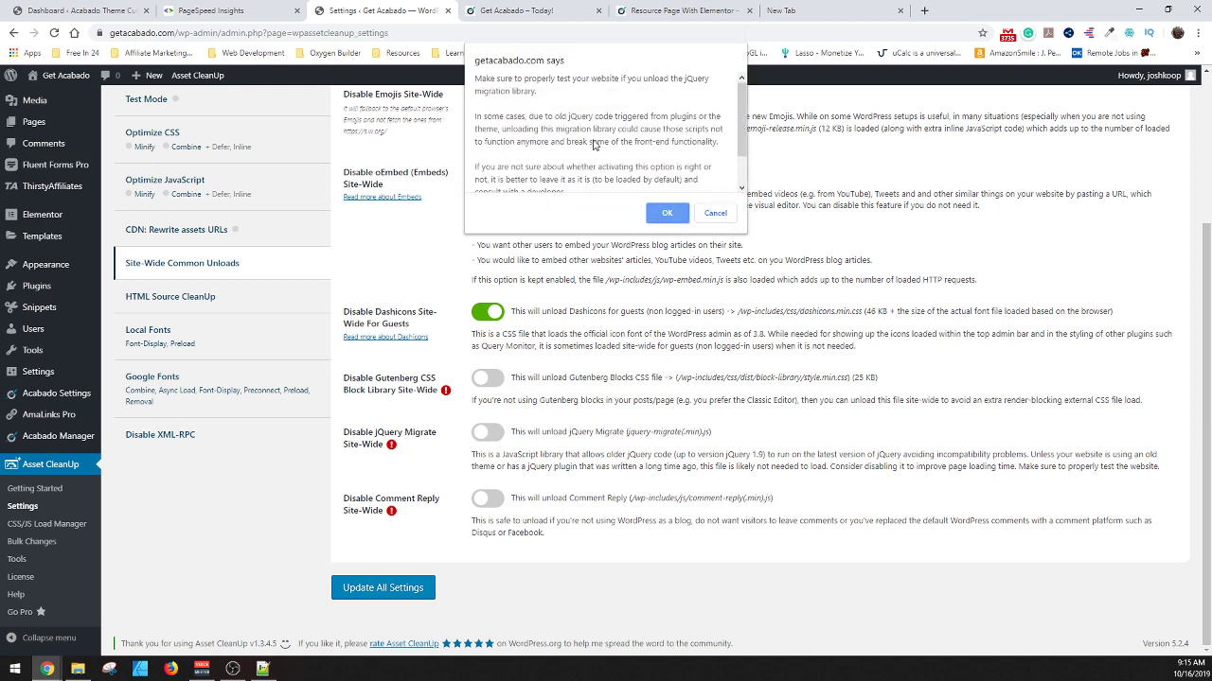
pyautogui.scroll(-1, 582, 179)
pyautogui.click(655, 215)
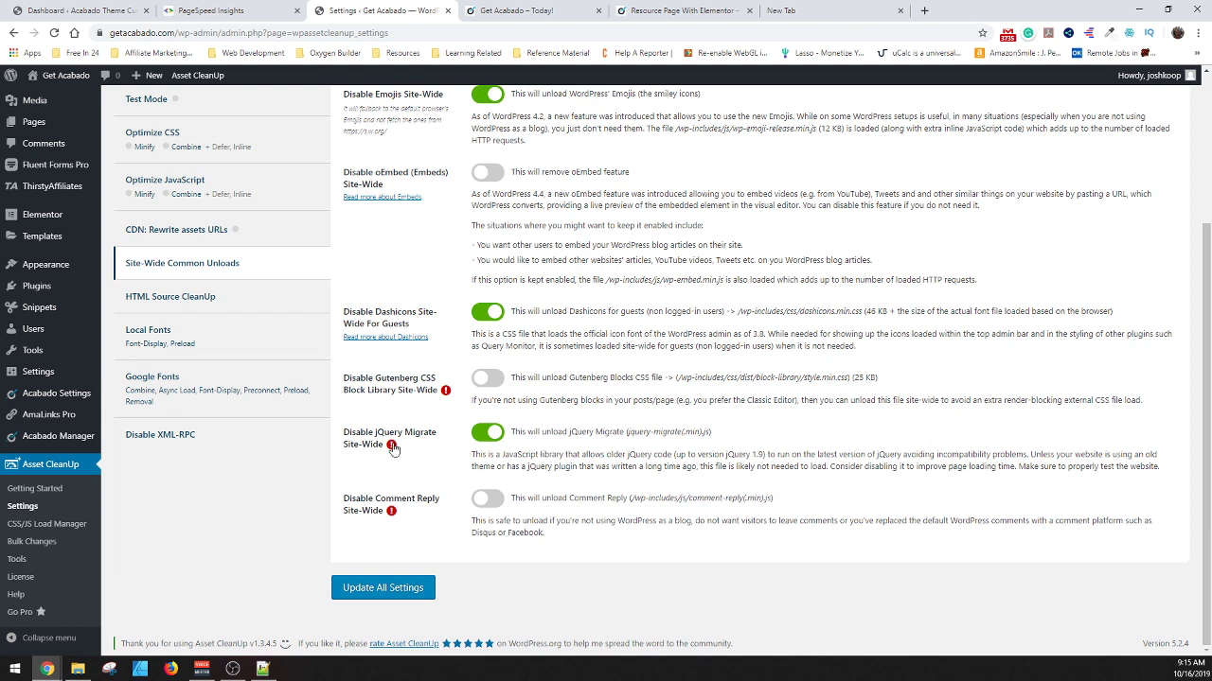
pyautogui.moveTo(388, 449)
pyautogui.moveTo(392, 514)
pyautogui.click(397, 588)
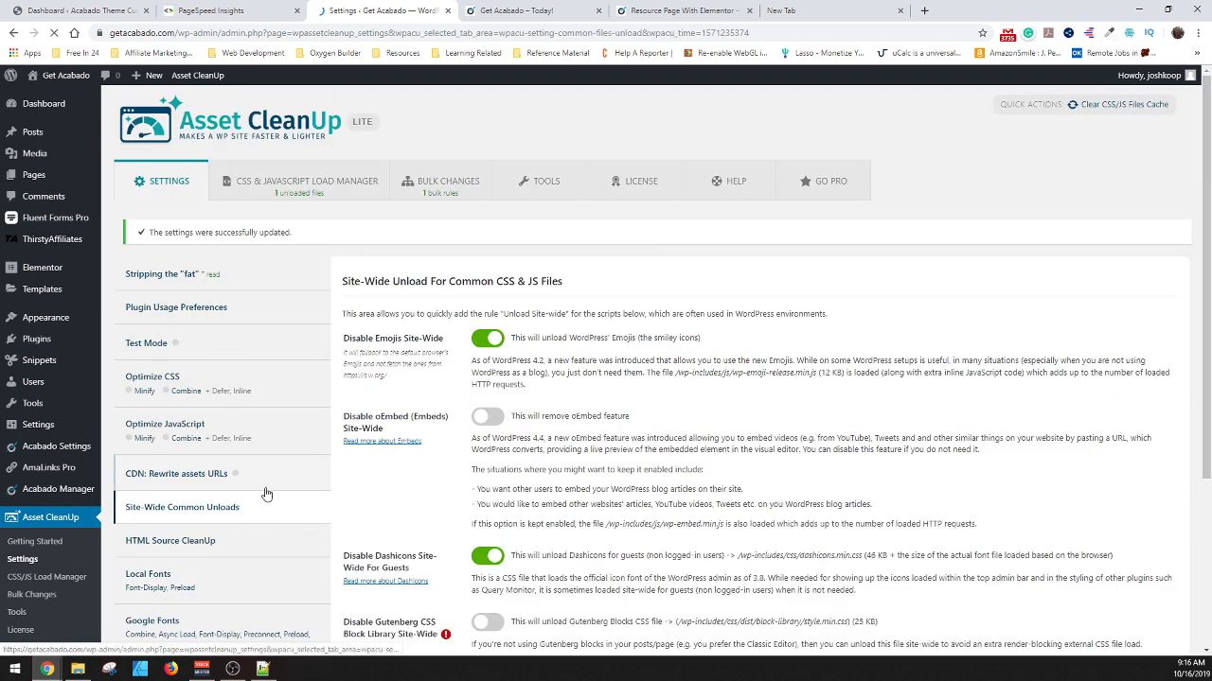
# In HTML Source CleanUp, remove the RSD, Windows Live Writer and shortlink tags from the head.
pyautogui.click(232, 546)
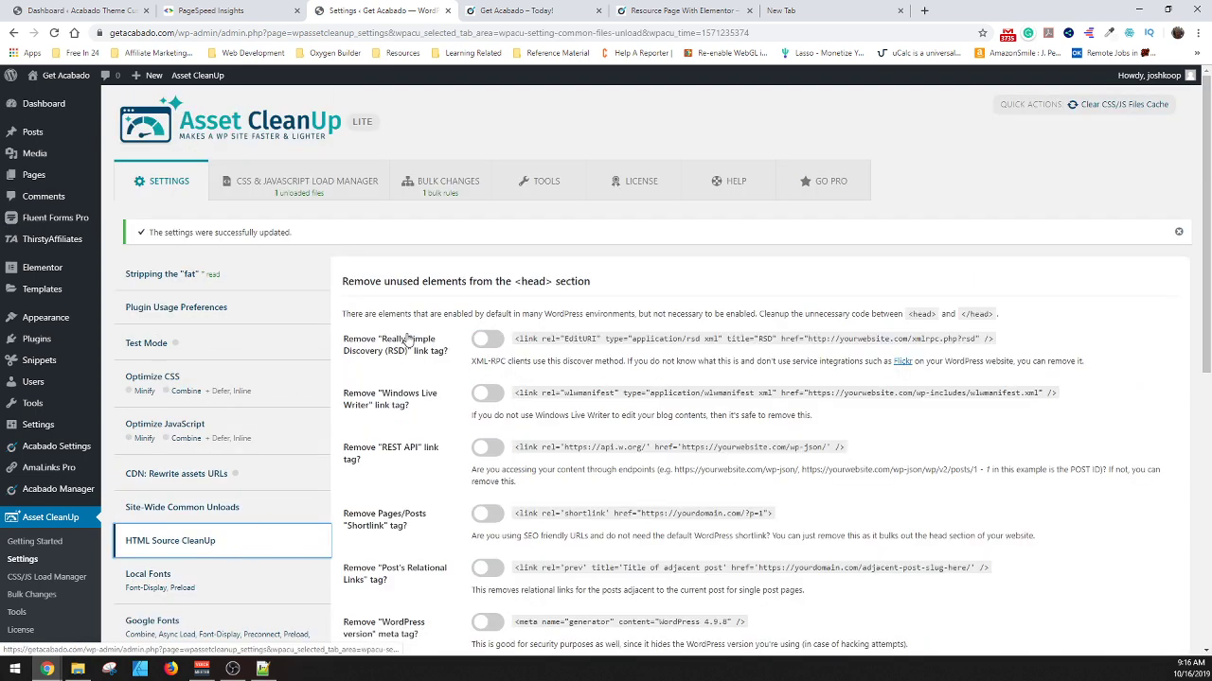
pyautogui.click(486, 339)
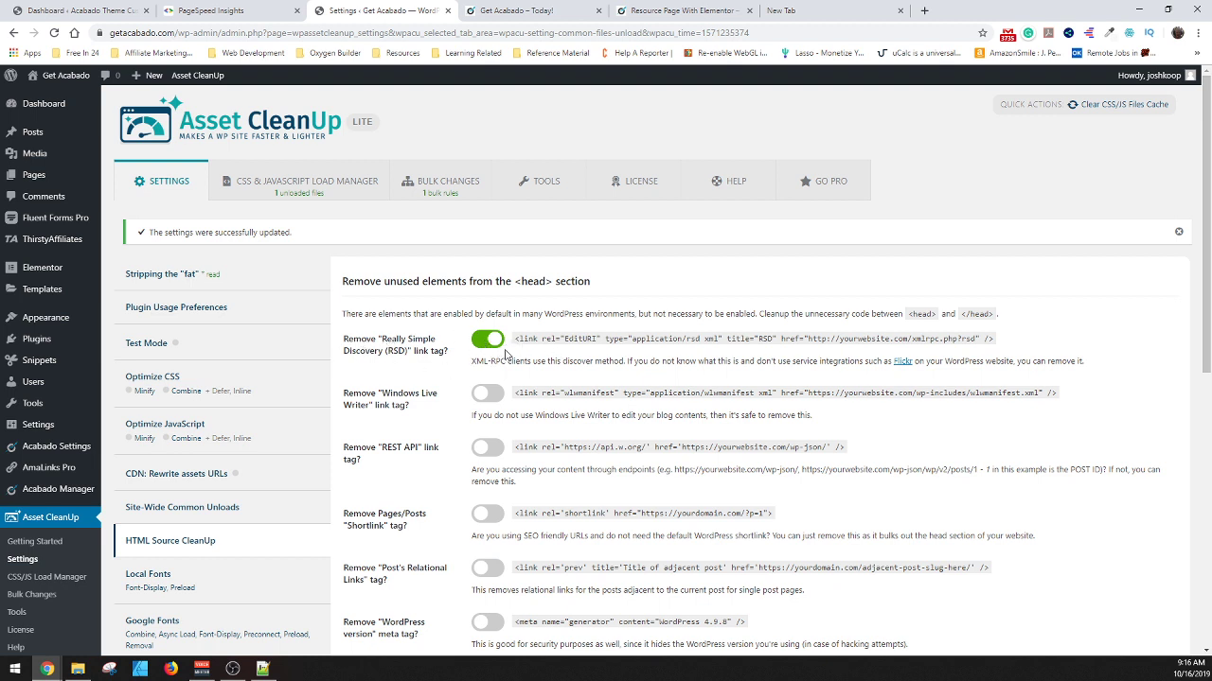
pyautogui.click(474, 396)
pyautogui.scroll(-2, 465, 388)
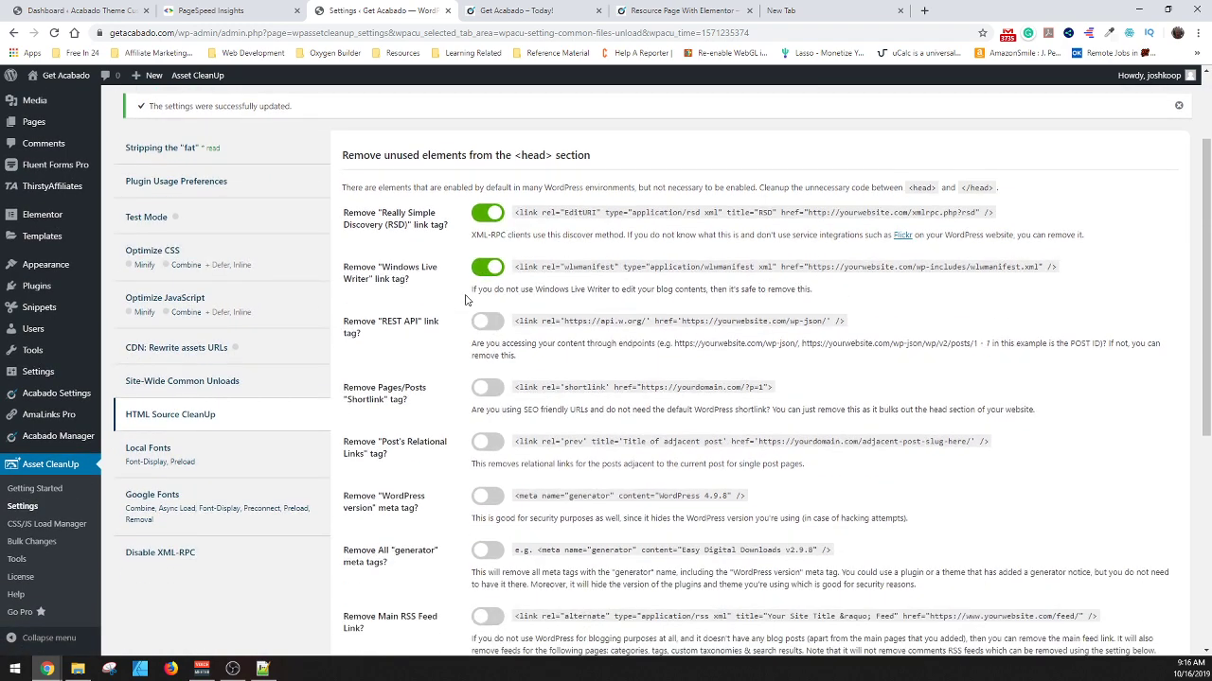
pyautogui.scroll(-2, 449, 284)
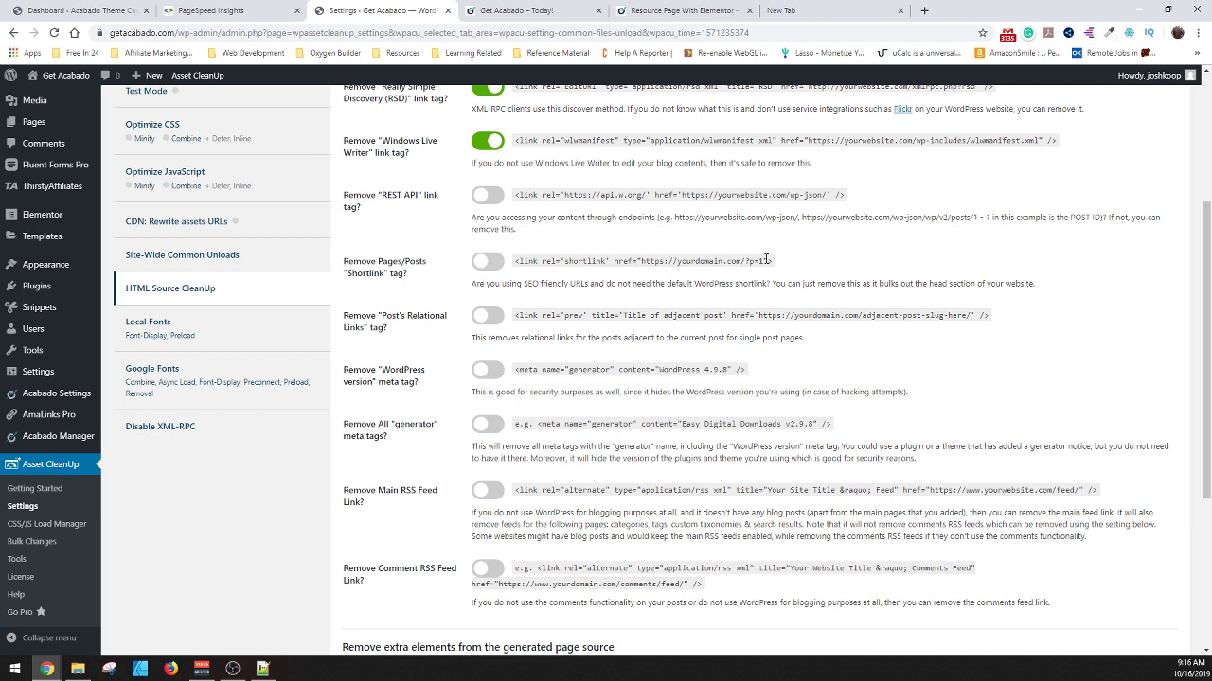
pyautogui.click(492, 263)
# Also remove the WordPress version and all generator meta tags, save, and view Local Fonts settings.
pyautogui.scroll(-1, 705, 338)
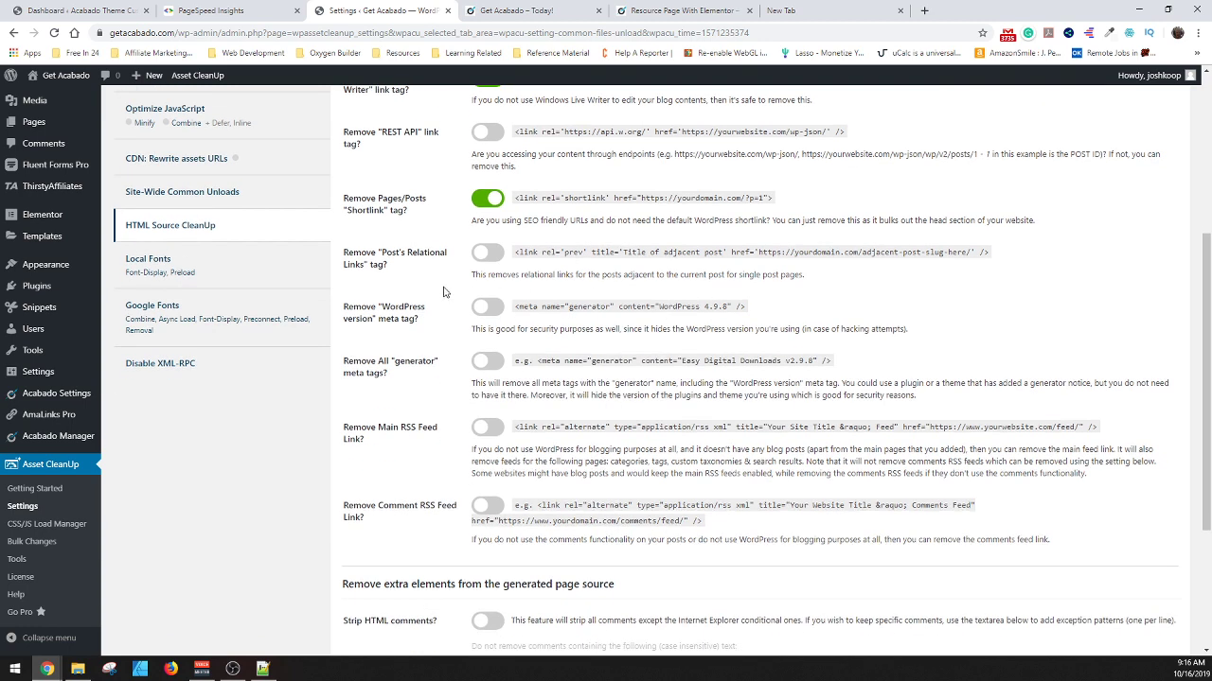
pyautogui.click(488, 309)
pyautogui.scroll(-1, 432, 345)
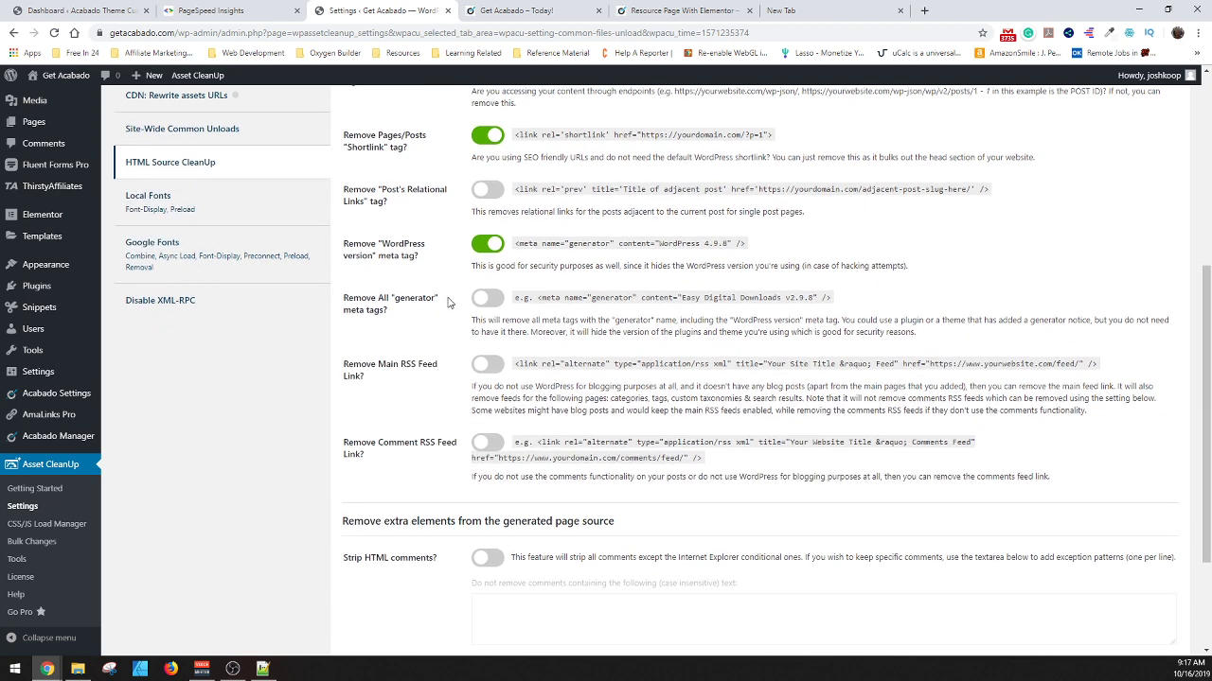
pyautogui.click(487, 303)
pyautogui.moveTo(824, 297); pyautogui.dragTo(651, 300)
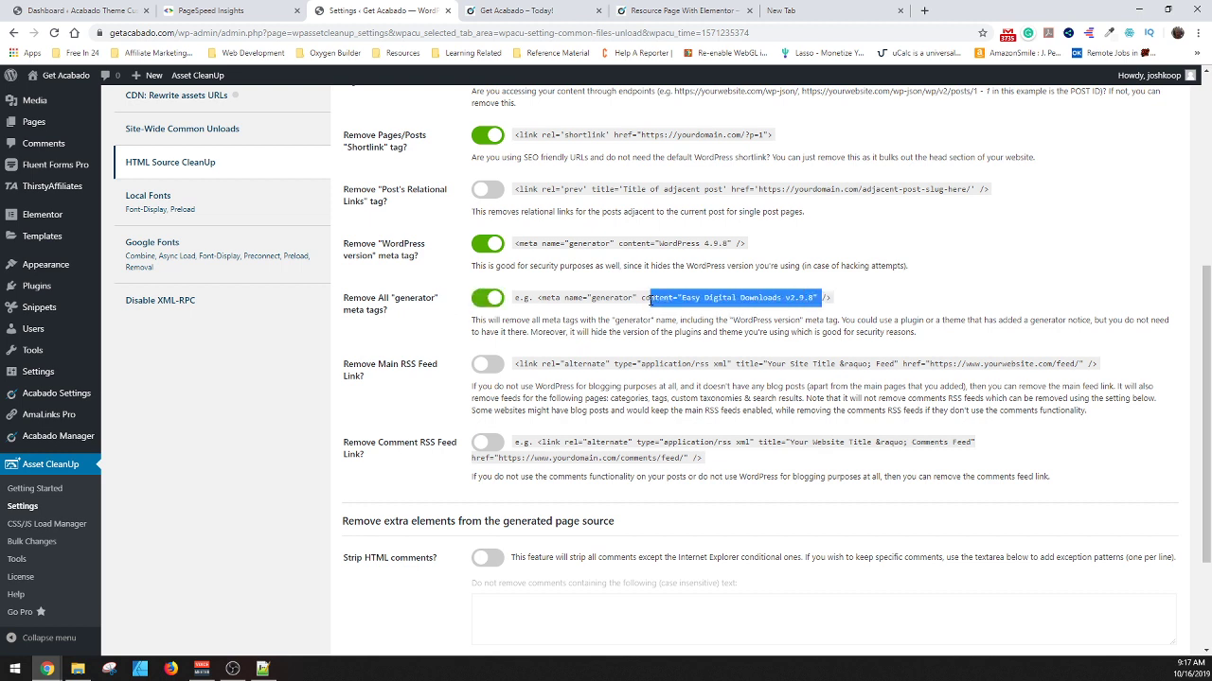
pyautogui.click(679, 298)
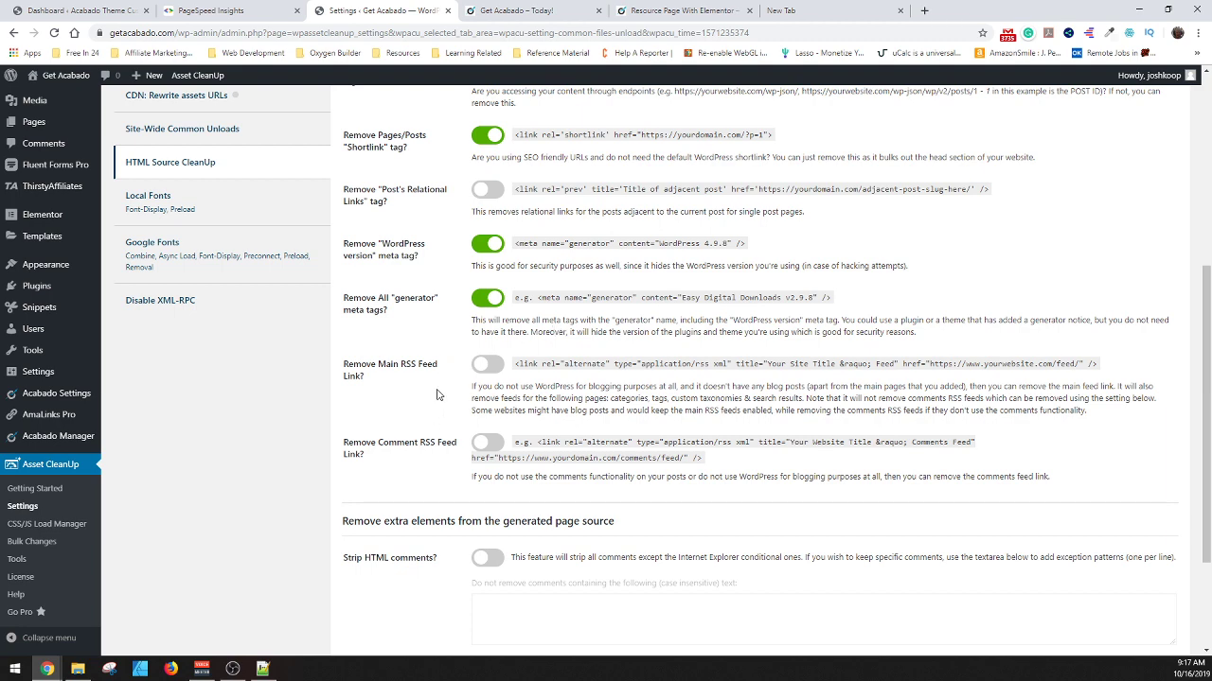
pyautogui.scroll(-1, 436, 394)
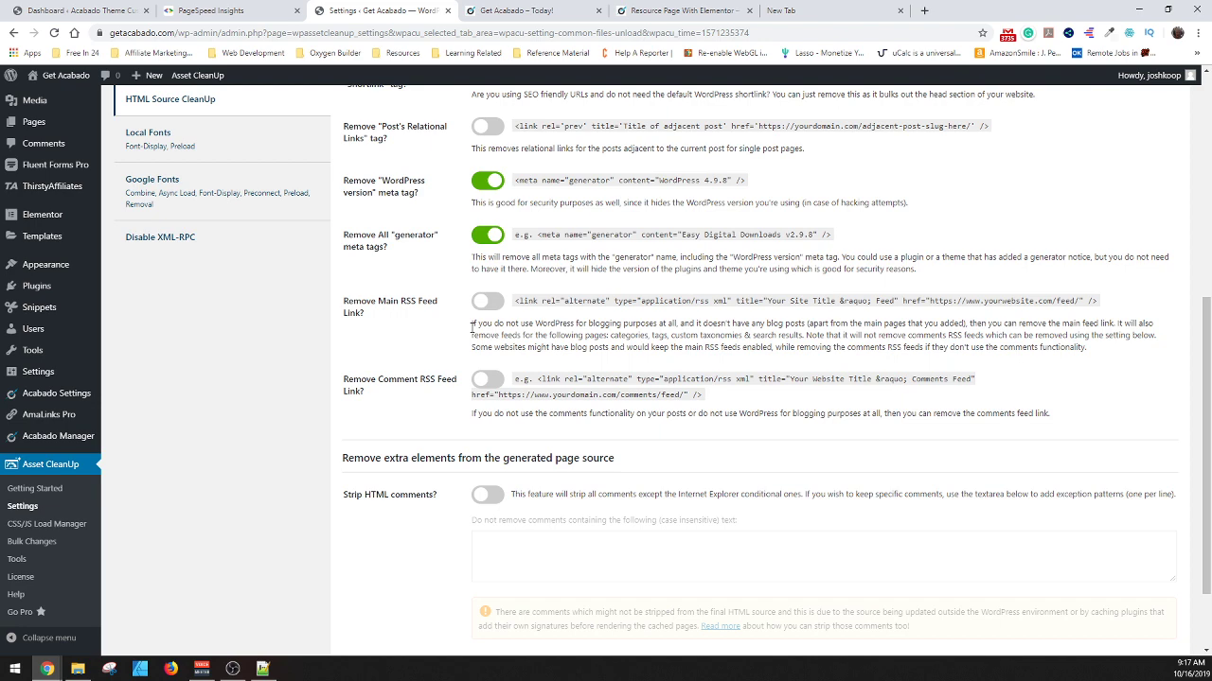
pyautogui.scroll(-1, 445, 357)
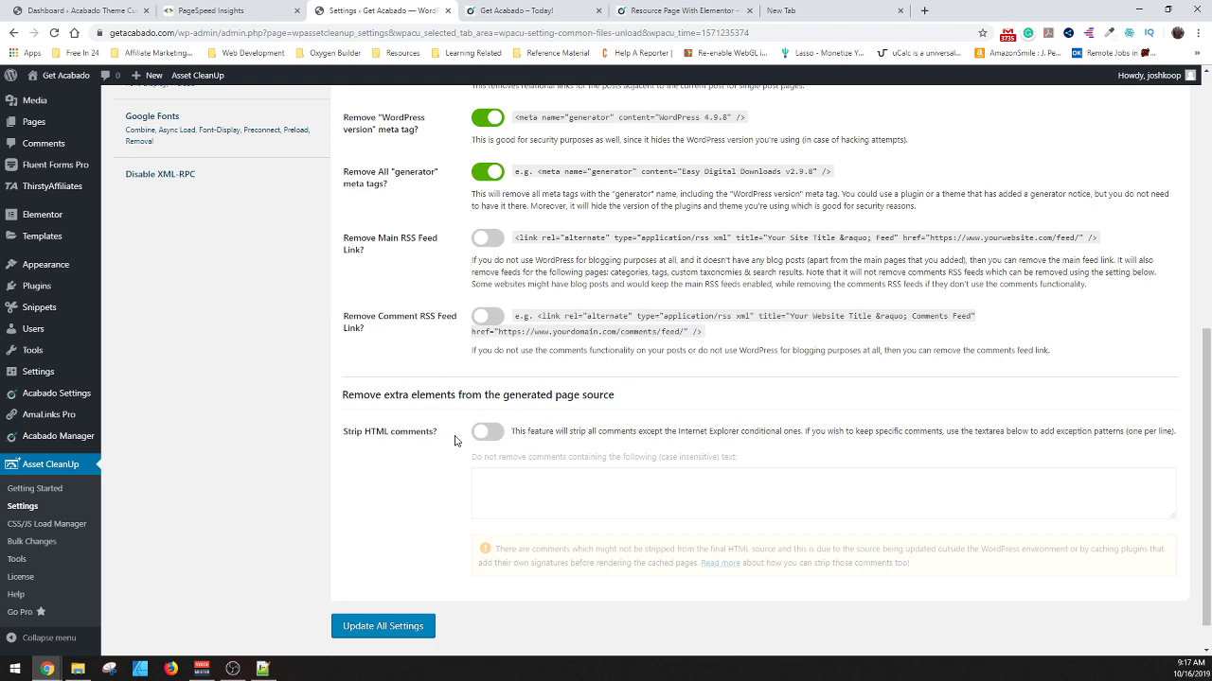
pyautogui.click(405, 623)
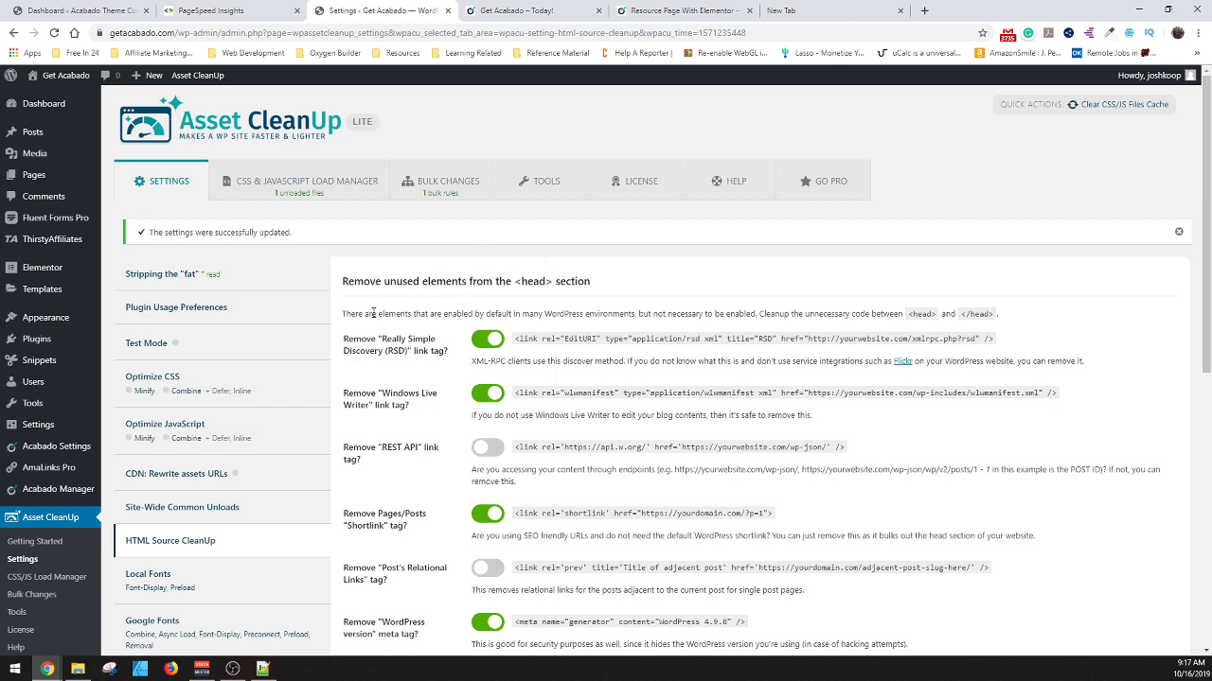
pyautogui.scroll(-3, 415, 398)
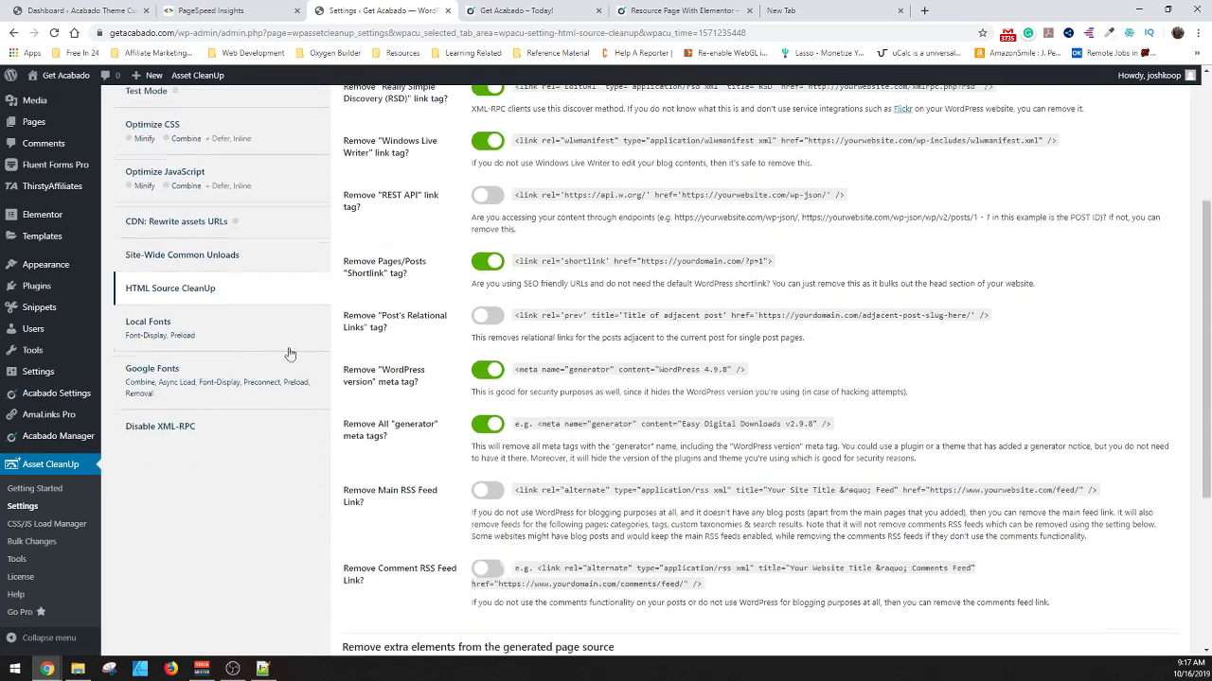
pyautogui.click(237, 331)
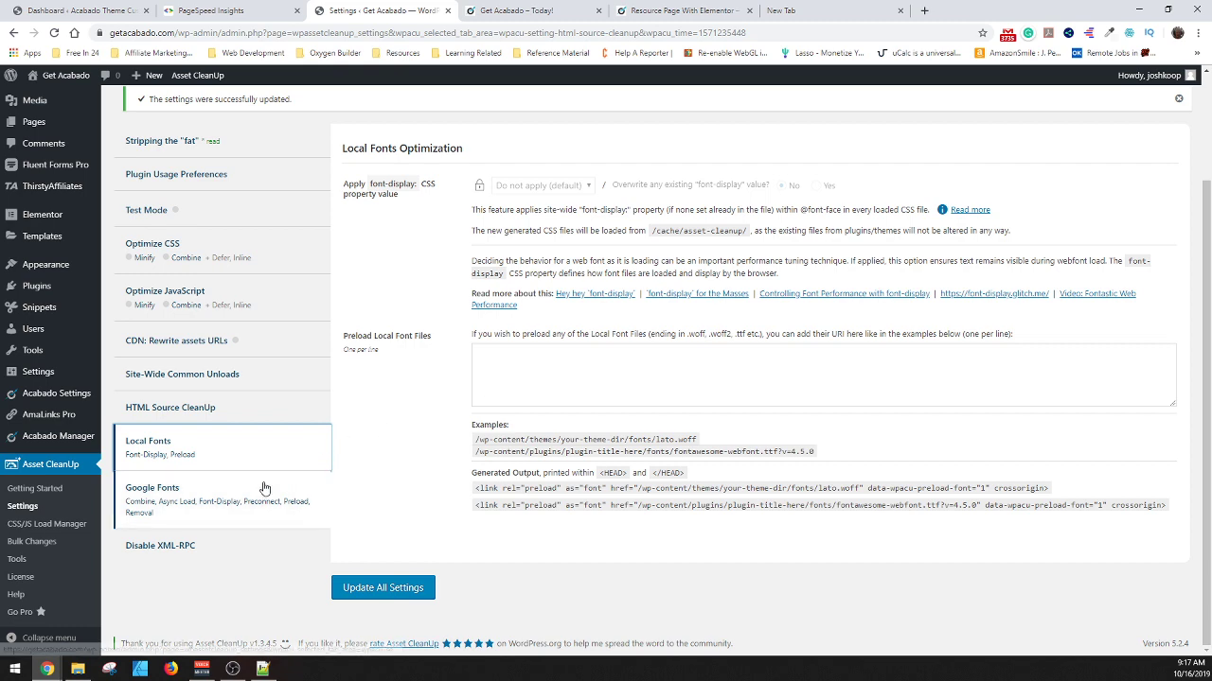
# Review the Google Fonts Load Optimizer options, leaving request combining off and font-display unset.
pyautogui.click(293, 474)
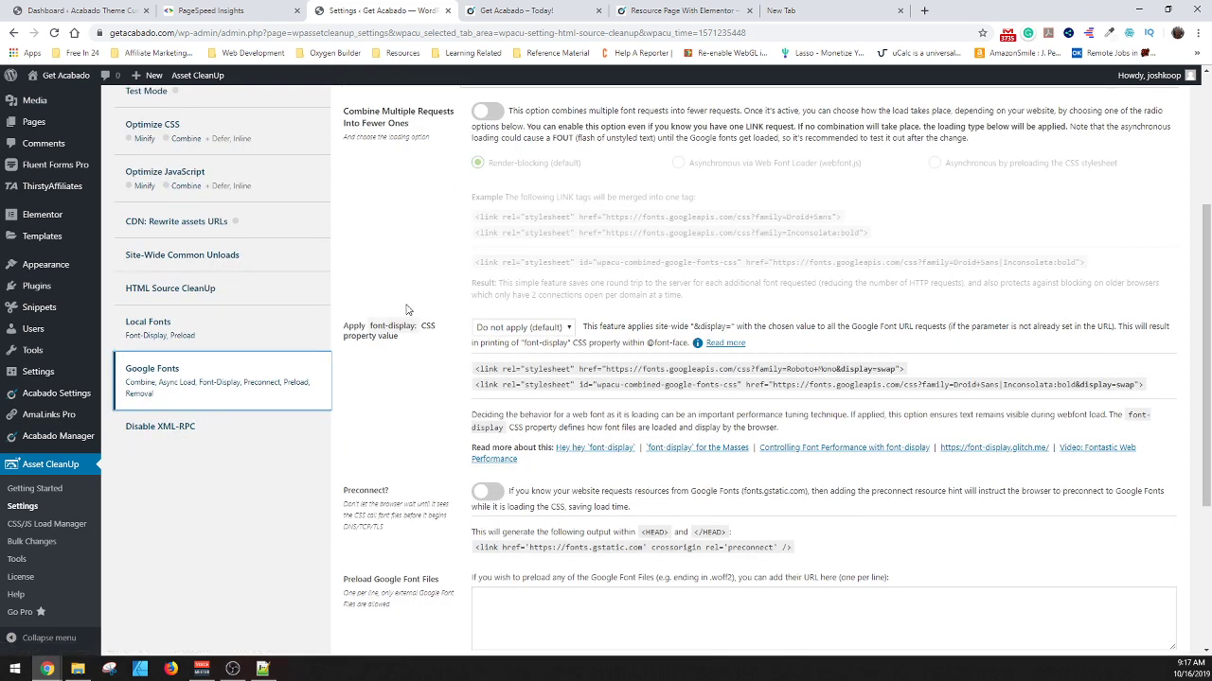
pyautogui.scroll(1, 431, 257)
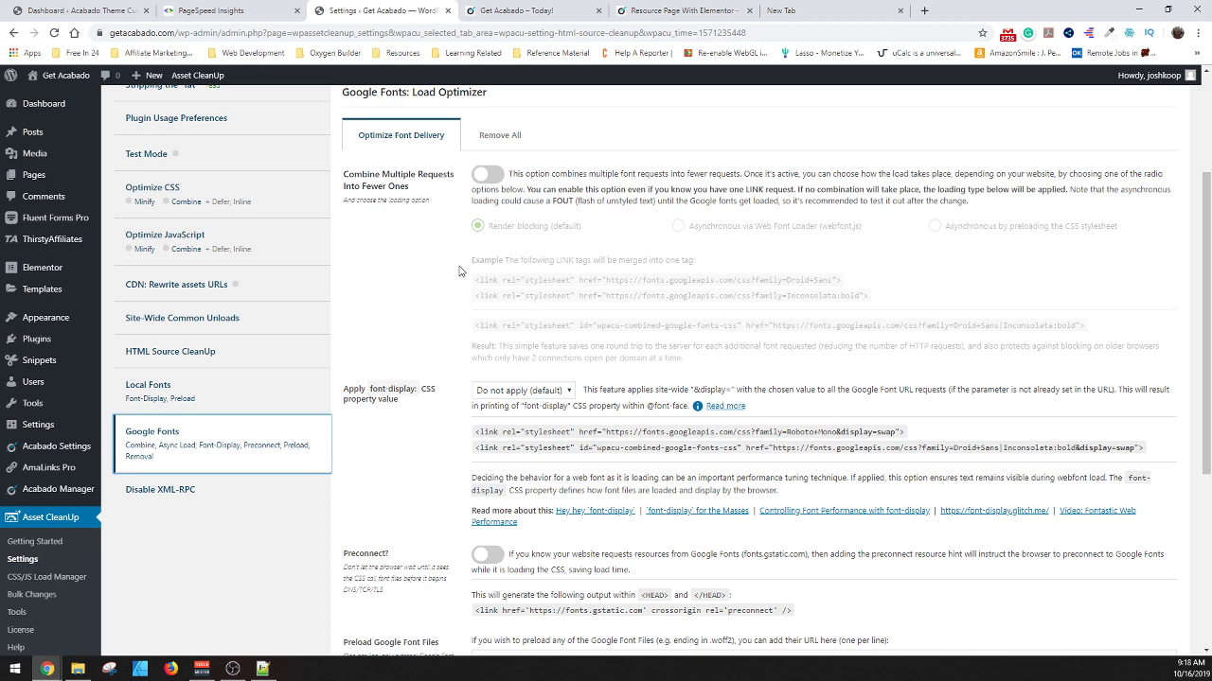
pyautogui.scroll(-2, 445, 284)
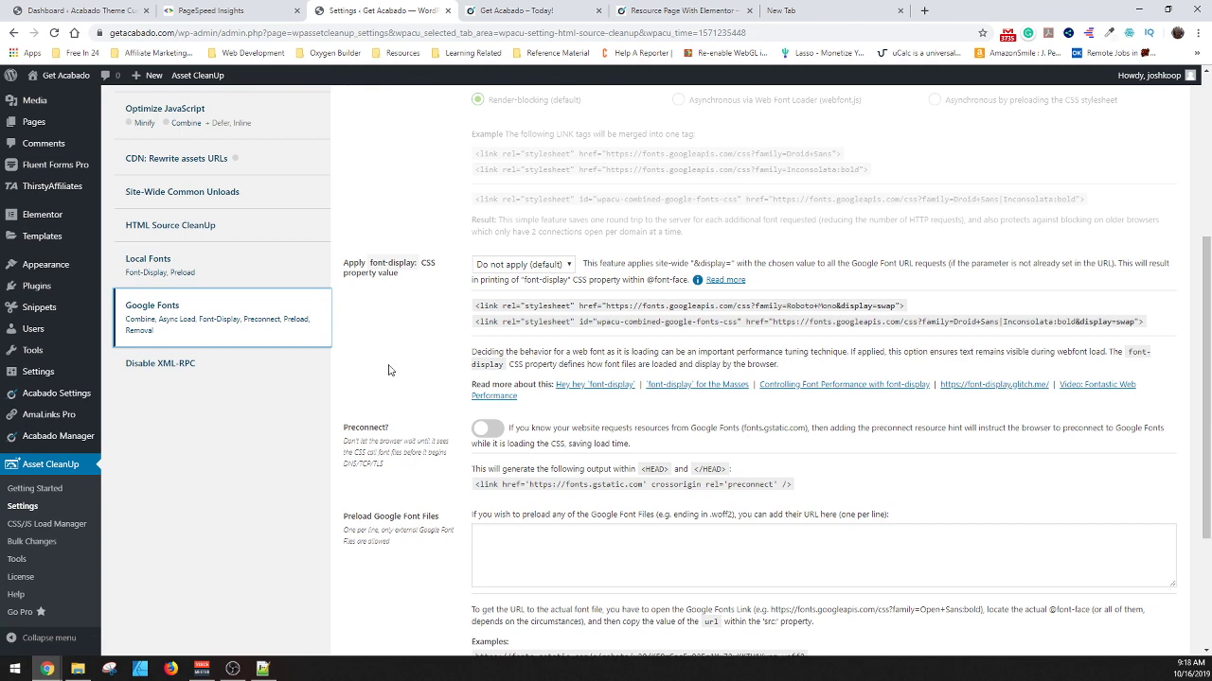
pyautogui.scroll(2, 388, 370)
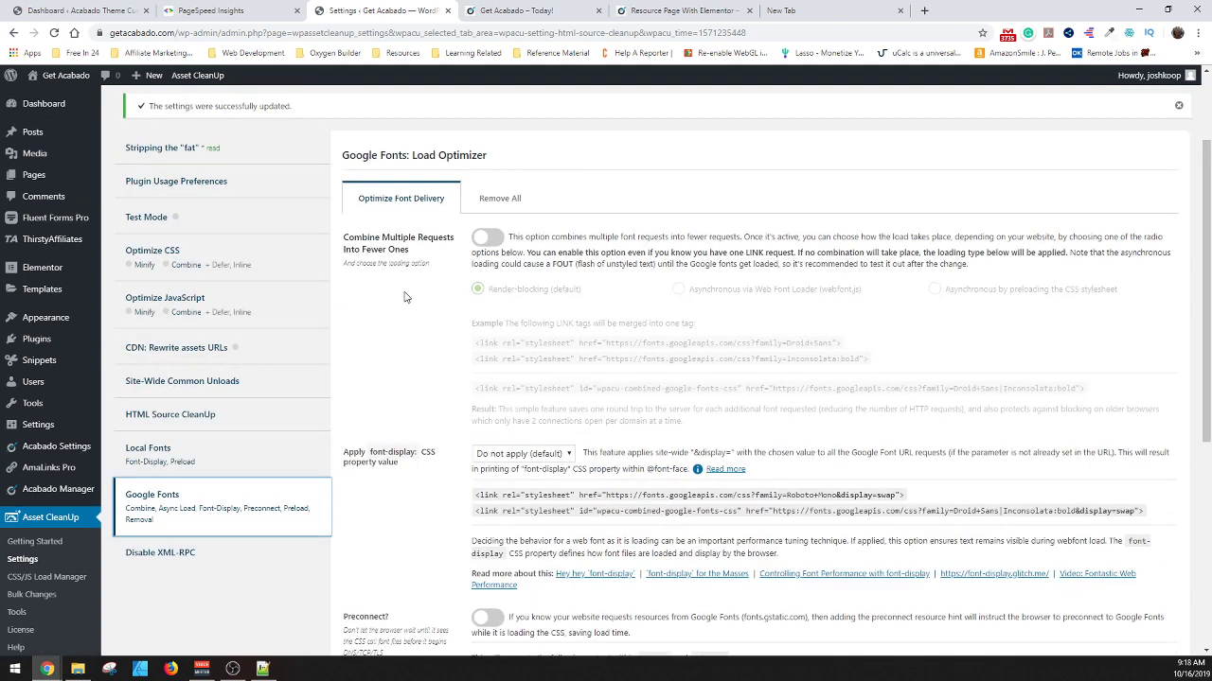
pyautogui.scroll(2, 404, 297)
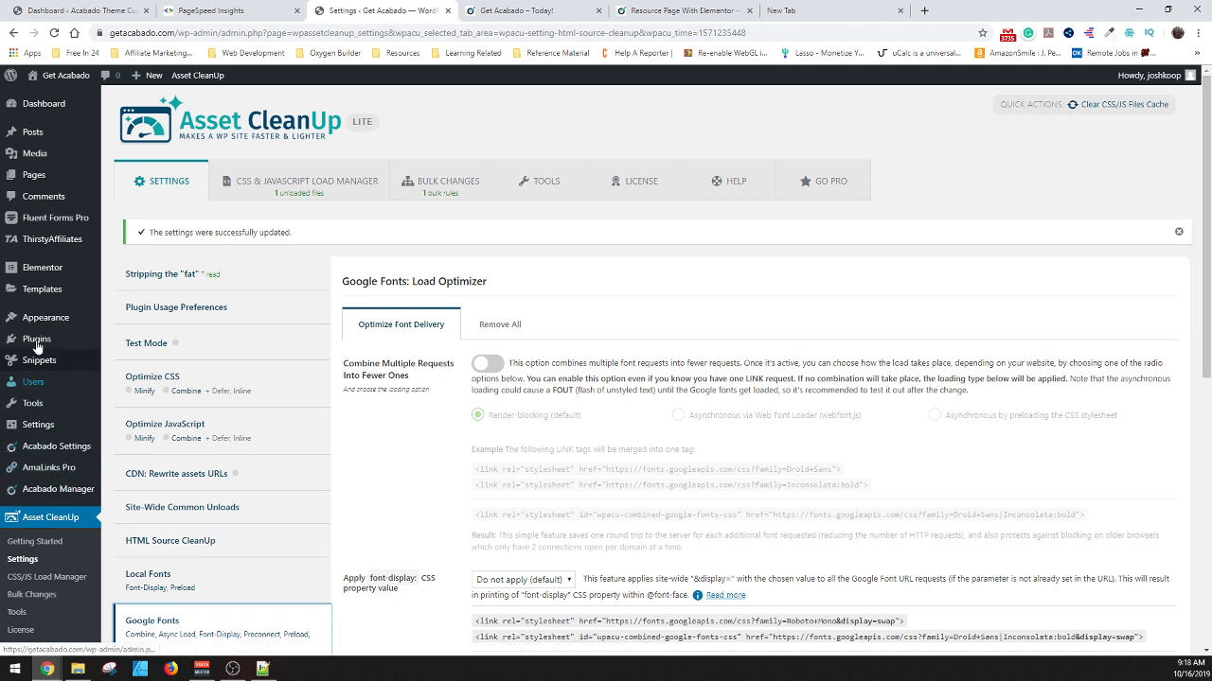
pyautogui.moveTo(43, 301)
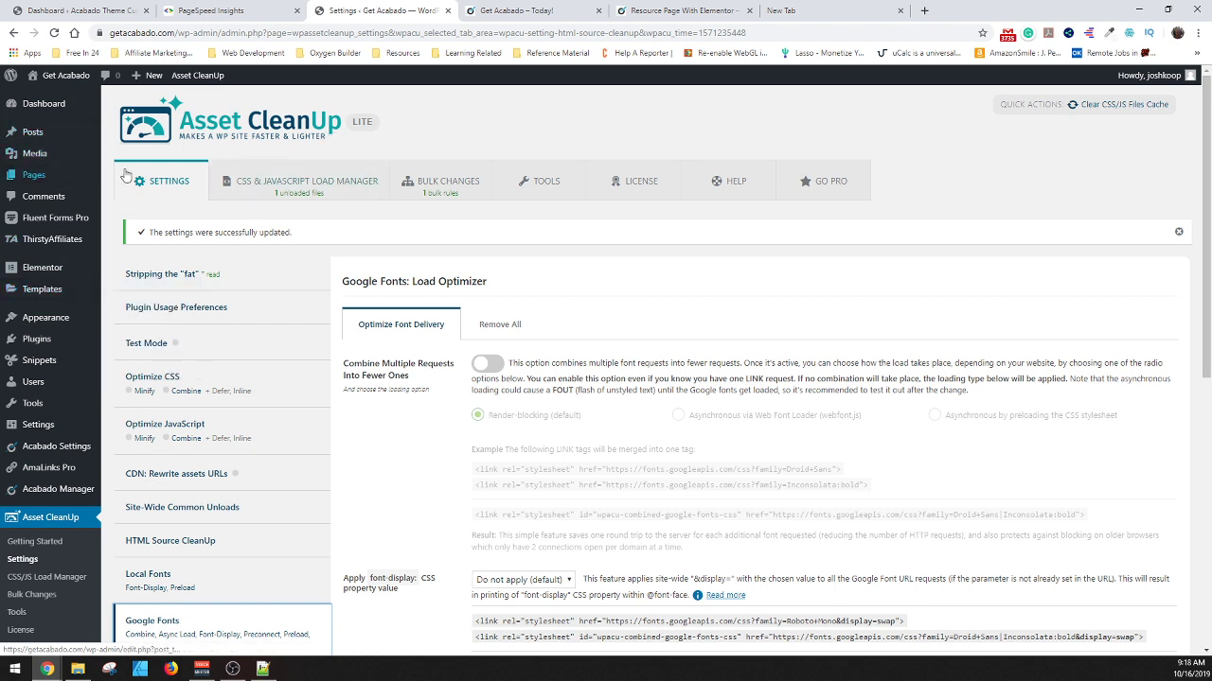
# Check the live homepage, then open Home — Front Page for editing from the Pages list.
pyautogui.click(55, 180)
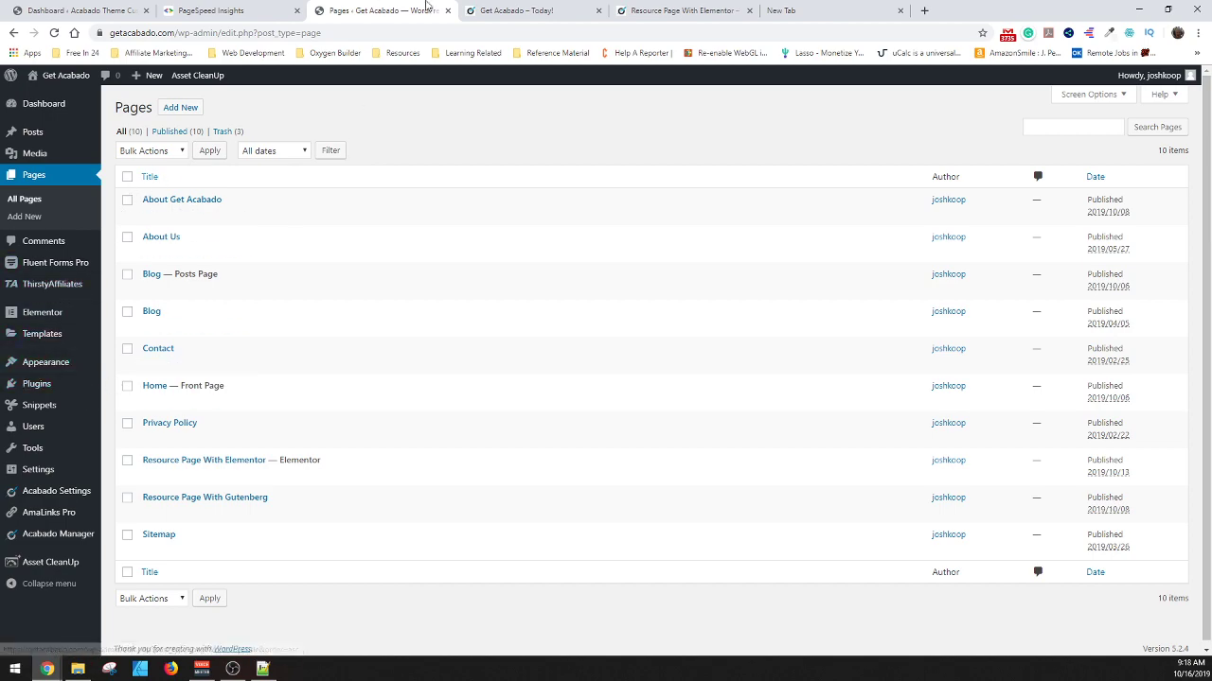
pyautogui.click(481, 11)
pyautogui.scroll(-8, 161, 341)
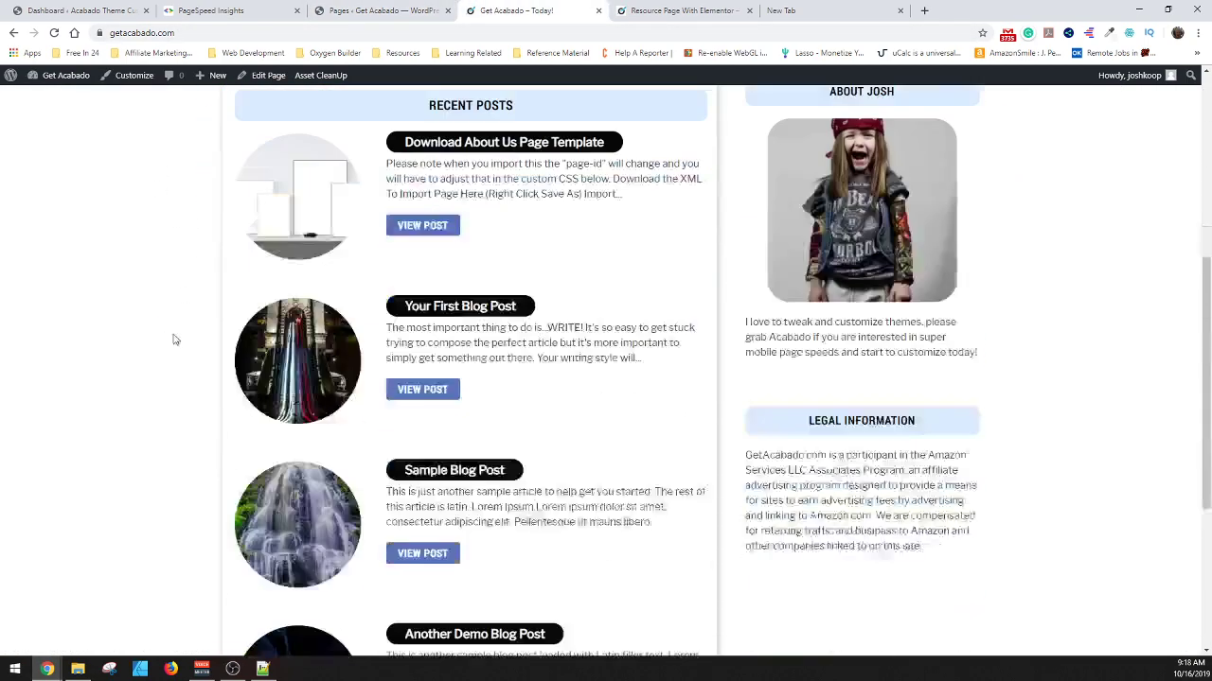
pyautogui.scroll(4, 171, 341)
pyautogui.scroll(4, 168, 341)
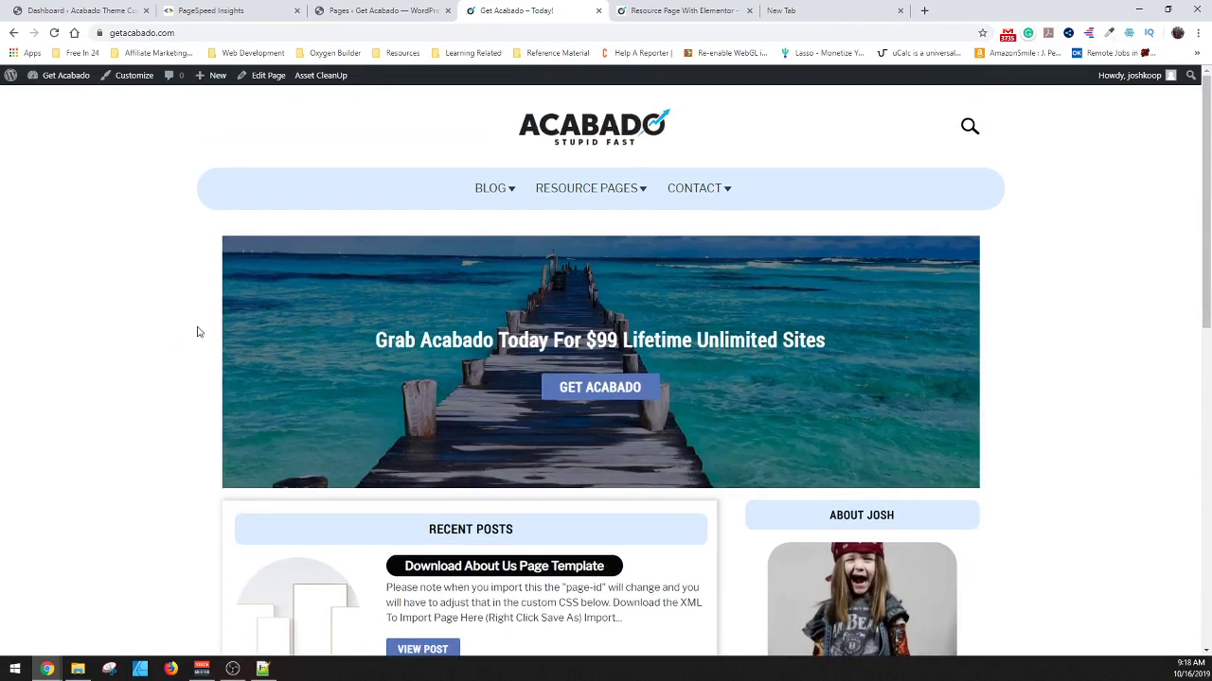
pyautogui.click(320, 8)
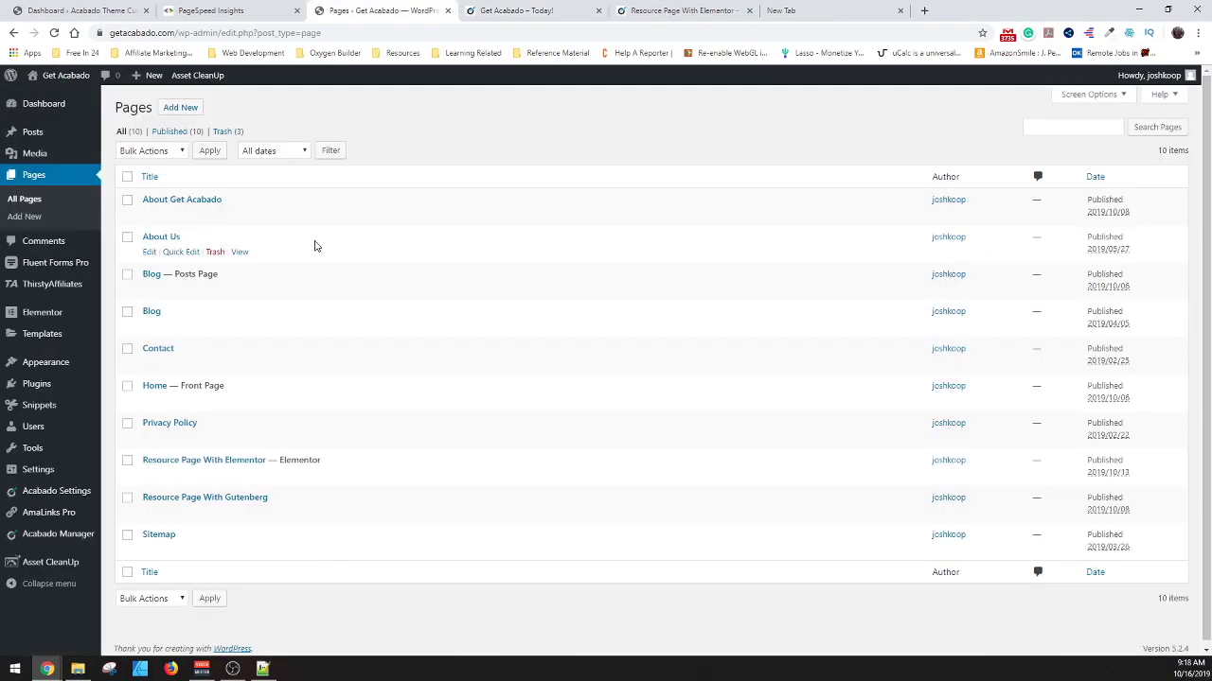
pyautogui.click(150, 401)
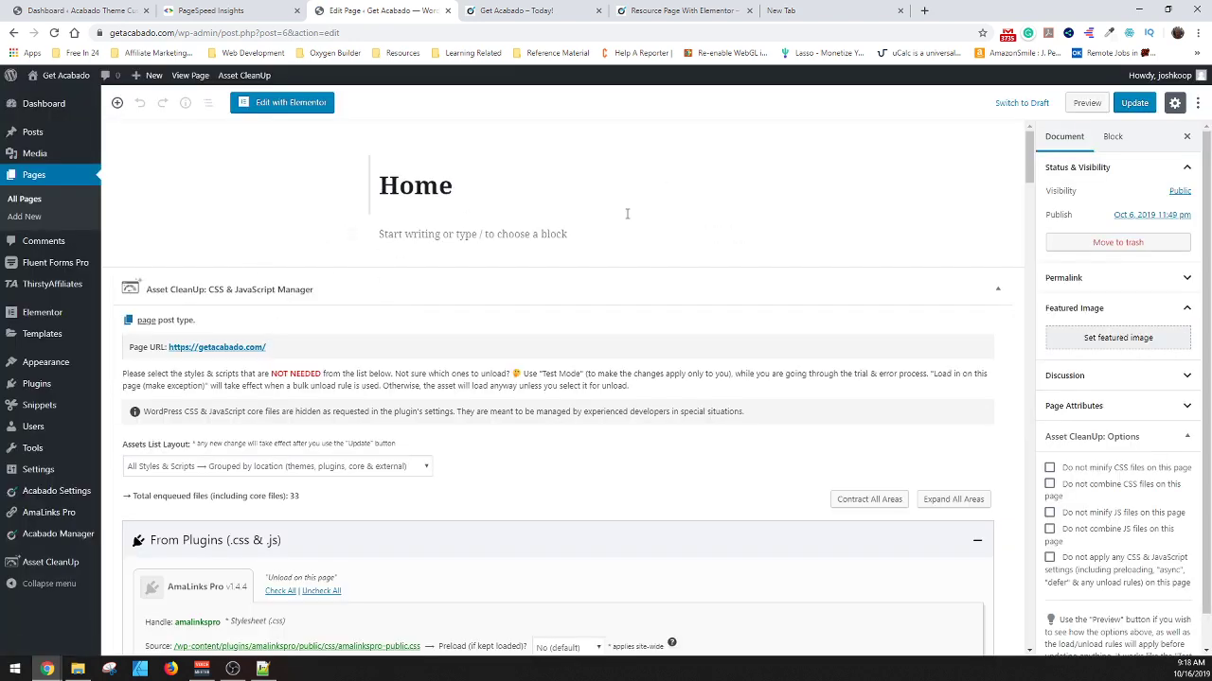
# In the Home editor, scroll Asset CleanUp's list to AmaLinks Pro 1.4.4 under From Plugins.
pyautogui.click(554, 11)
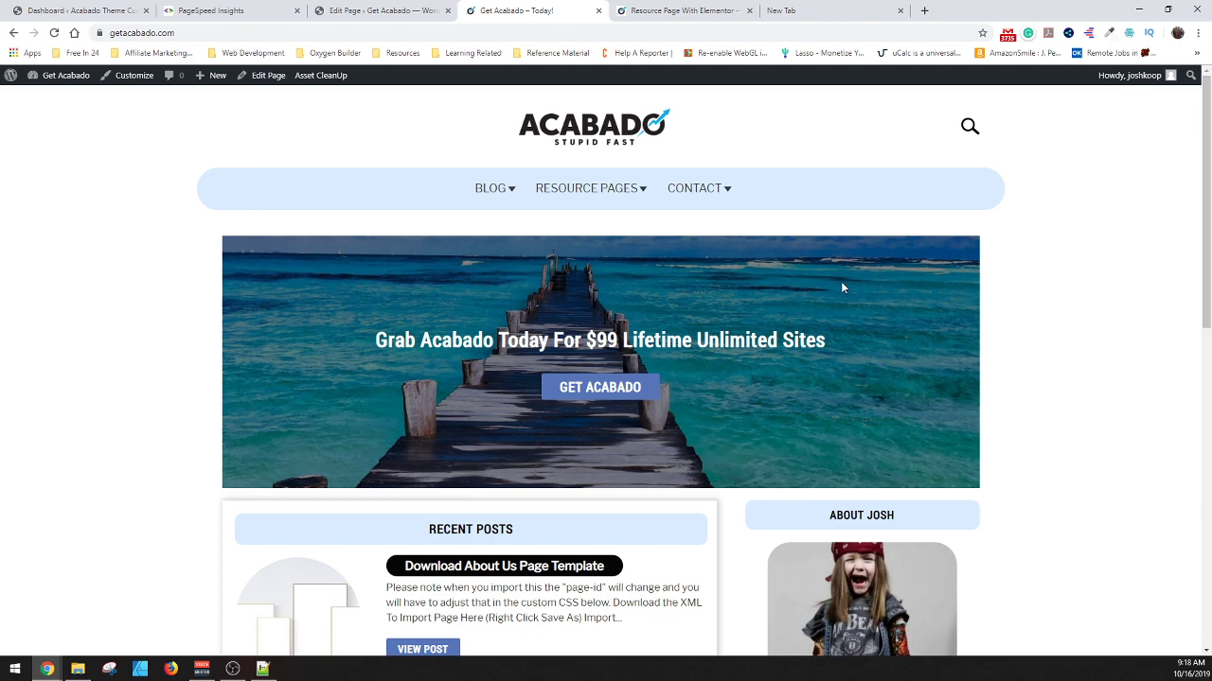
pyautogui.click(438, 5)
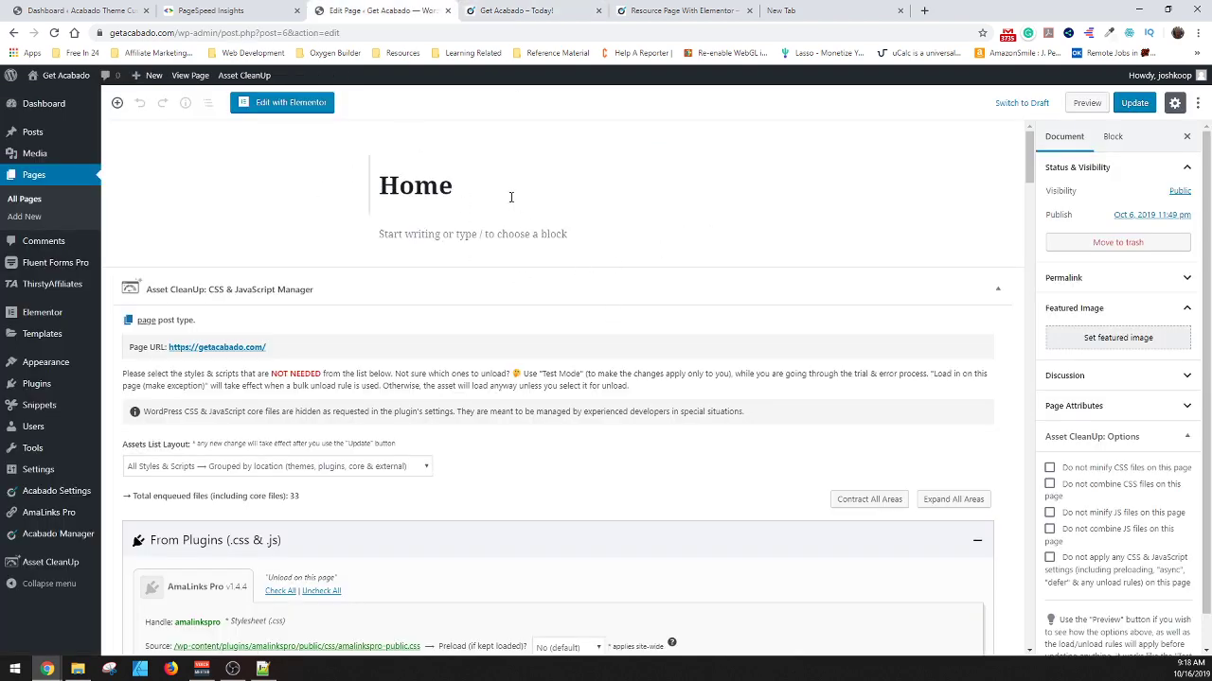
pyautogui.scroll(-1, 416, 370)
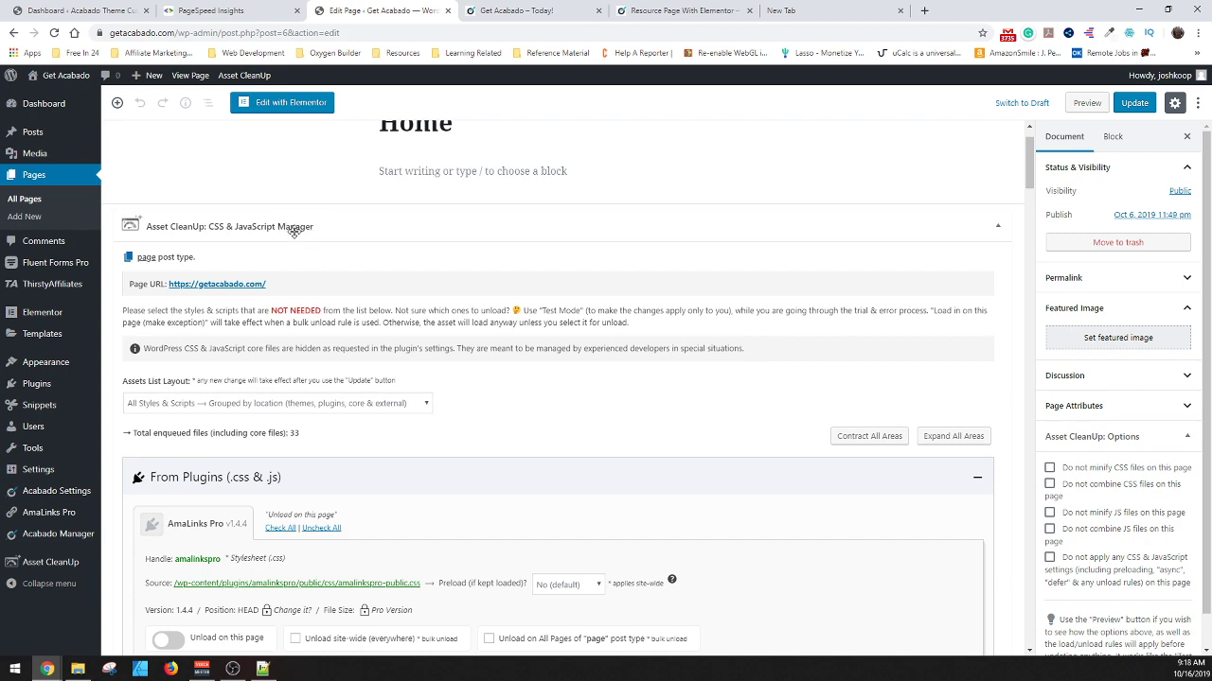
pyautogui.scroll(-2, 407, 344)
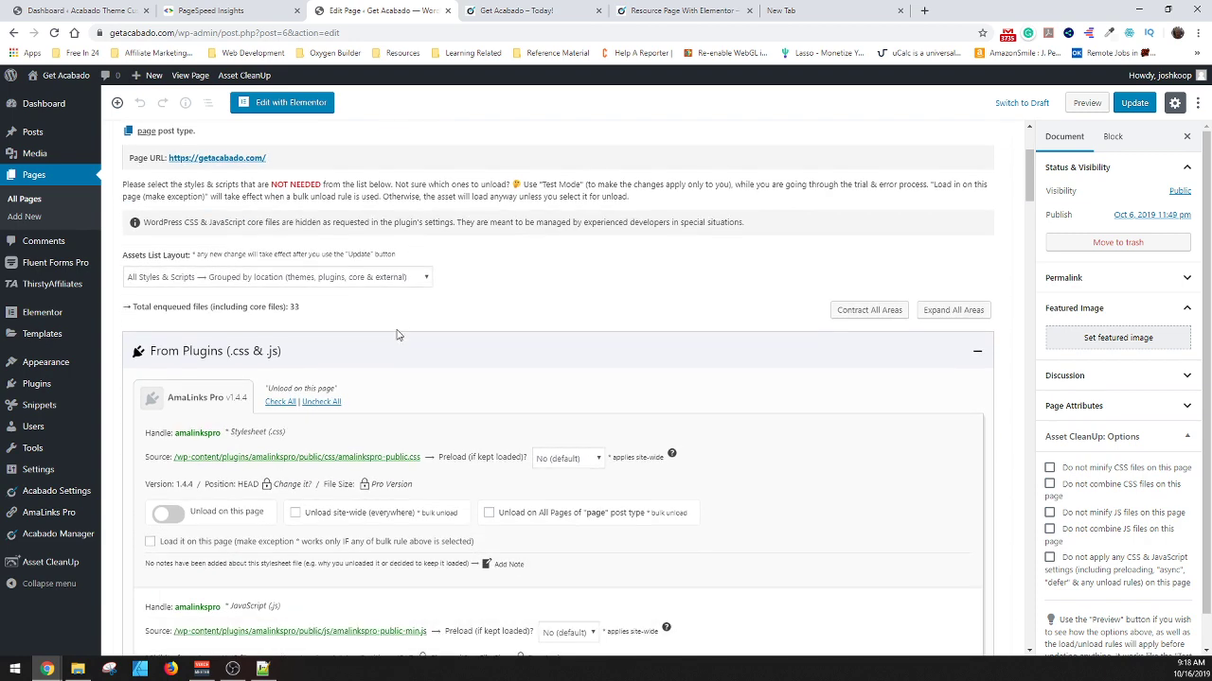
pyautogui.scroll(-2, 319, 216)
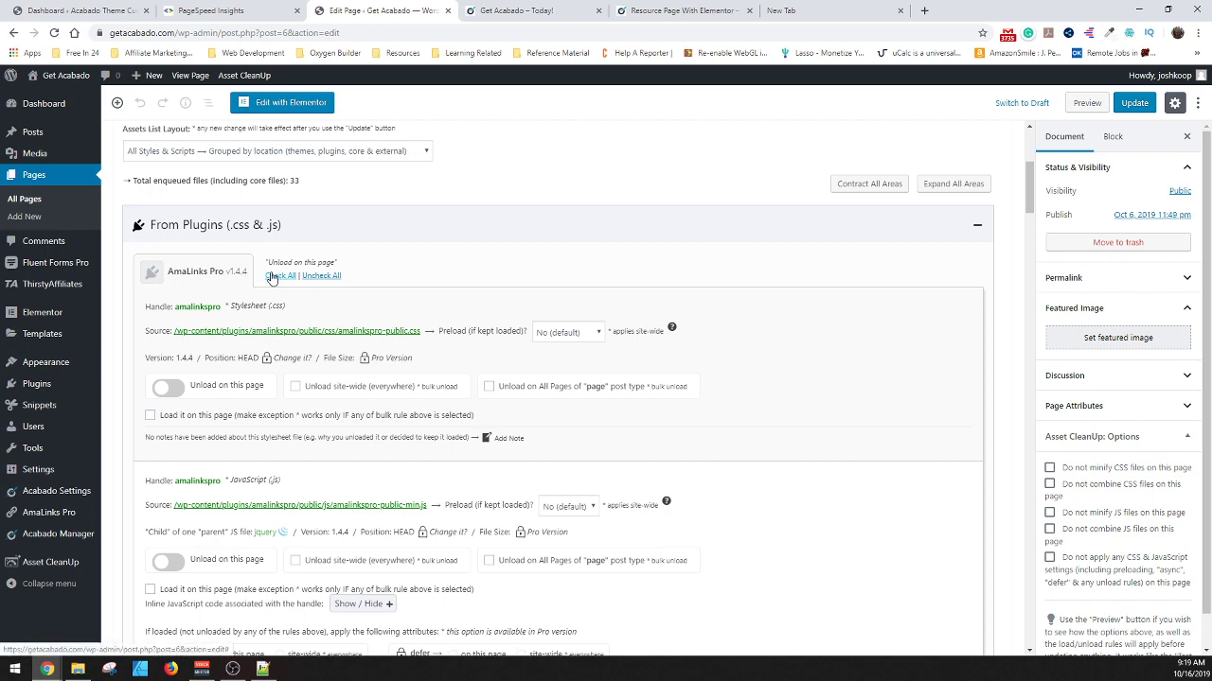
pyautogui.click(667, 11)
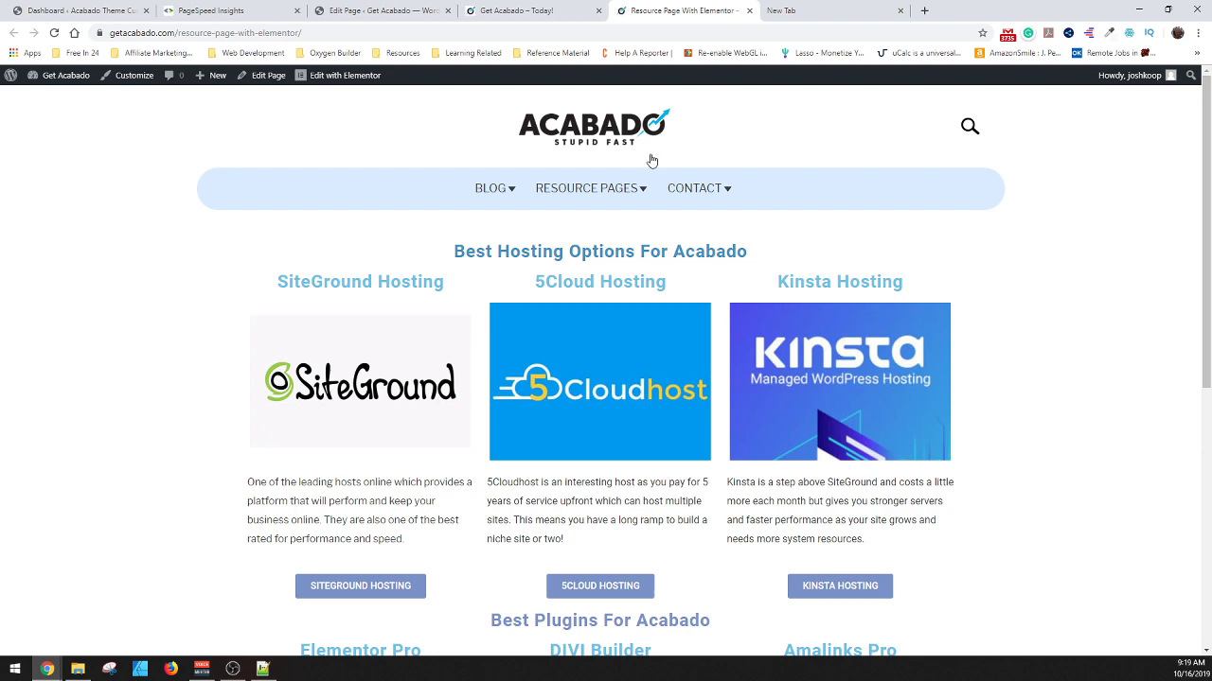
pyautogui.scroll(-5, 851, 520)
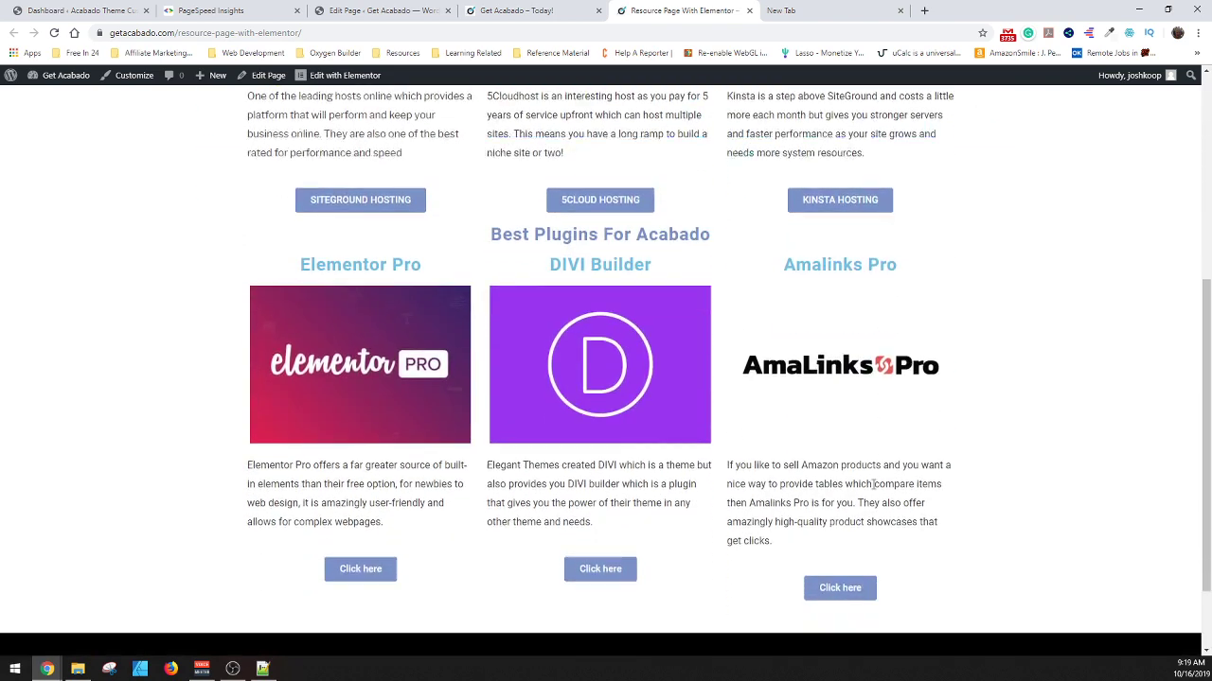
pyautogui.scroll(4, 827, 522)
pyautogui.scroll(2, 454, 156)
pyautogui.moveTo(577, 188)
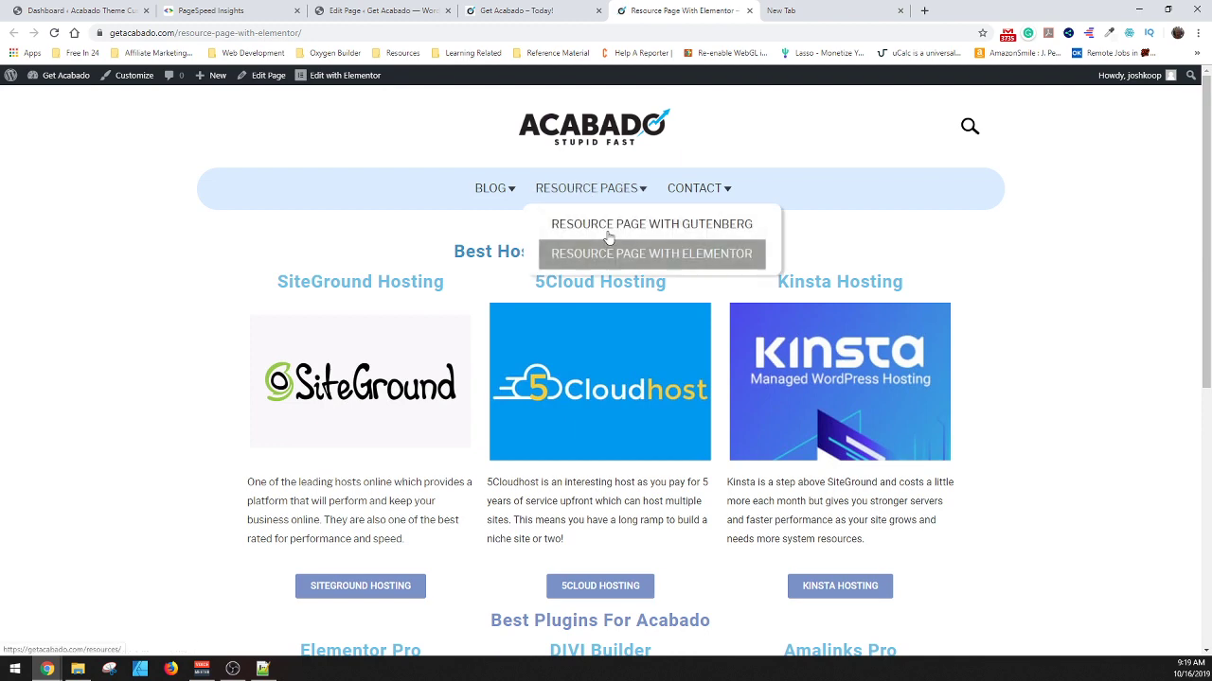
pyautogui.scroll(-2, 836, 420)
pyautogui.scroll(-2, 836, 420)
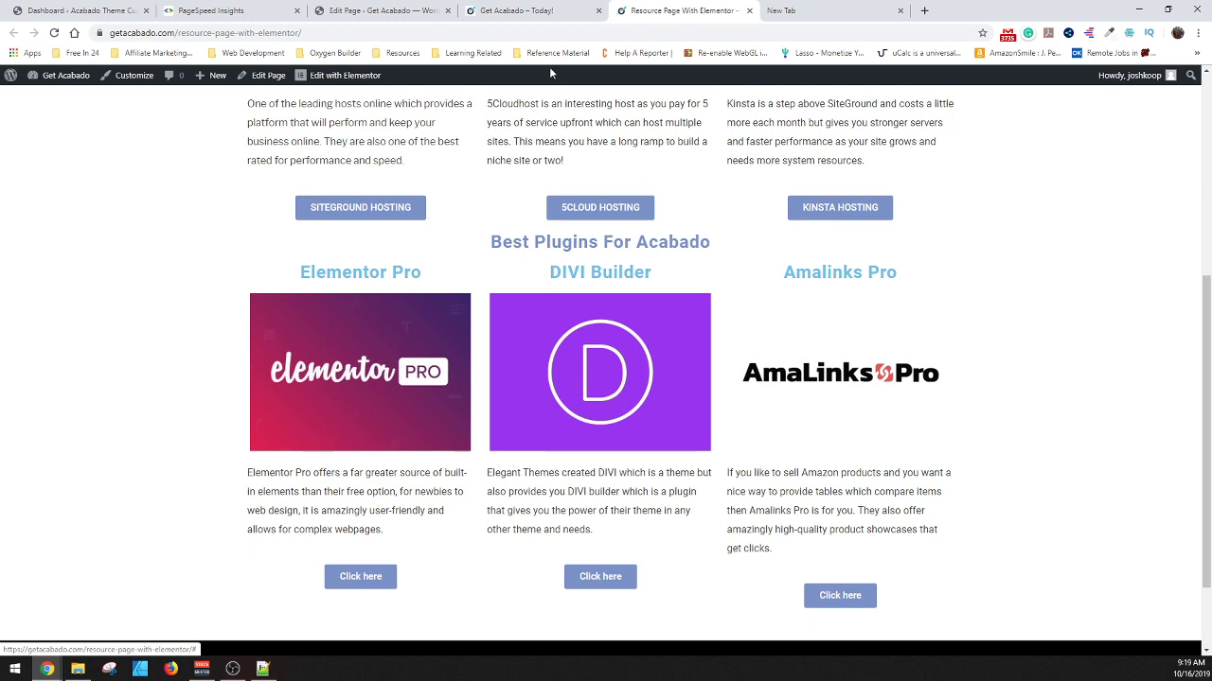
pyautogui.click(545, 10)
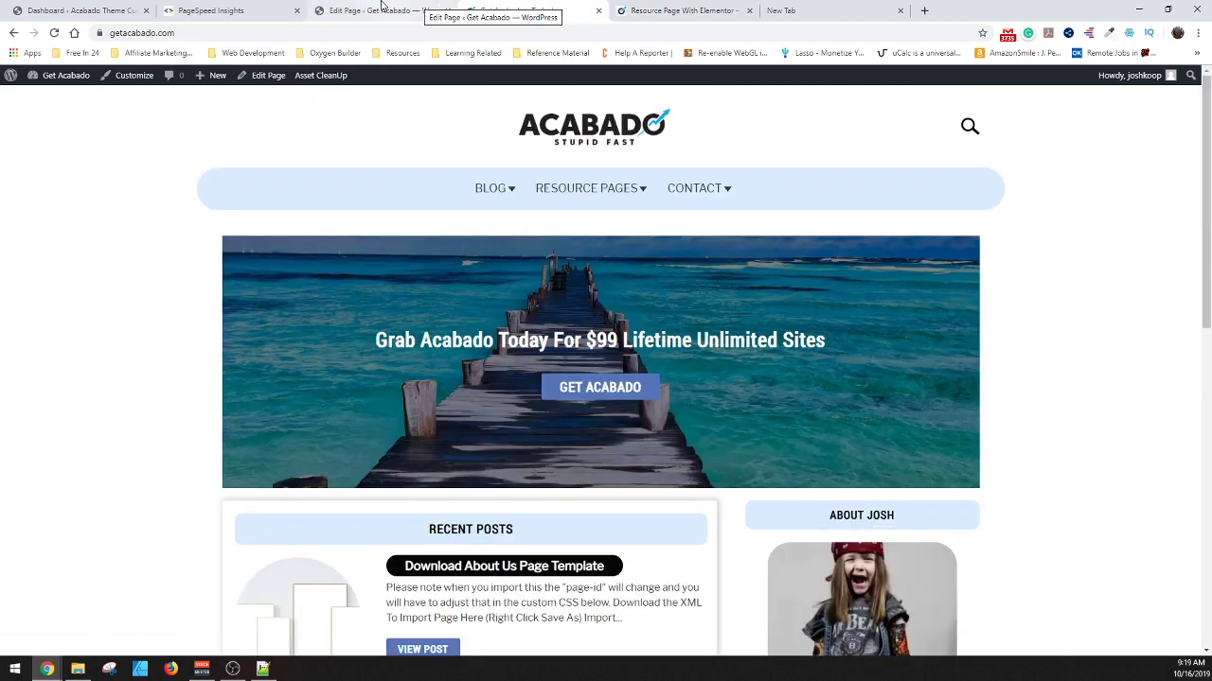
pyautogui.click(374, 11)
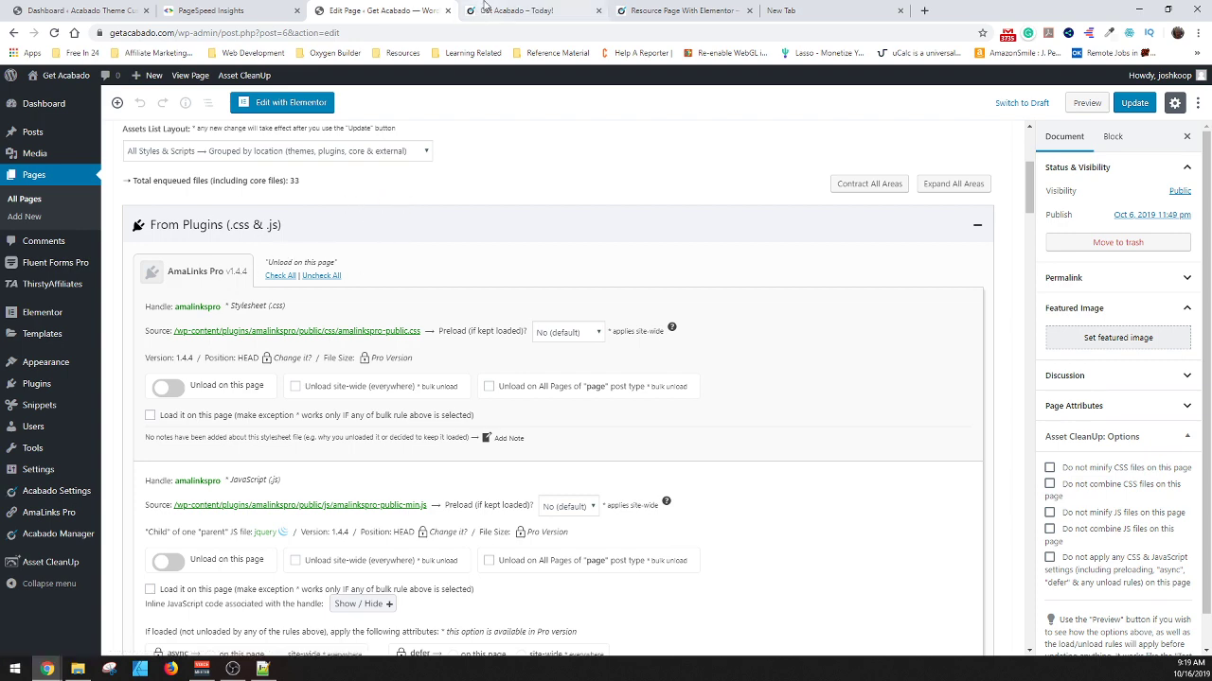
# Check All to unload AmaLinks Pro and AmaLinks Pro - Table Builder files on the Home page.
pyautogui.click(516, 11)
pyautogui.scroll(-6, 549, 331)
pyautogui.scroll(10, 570, 456)
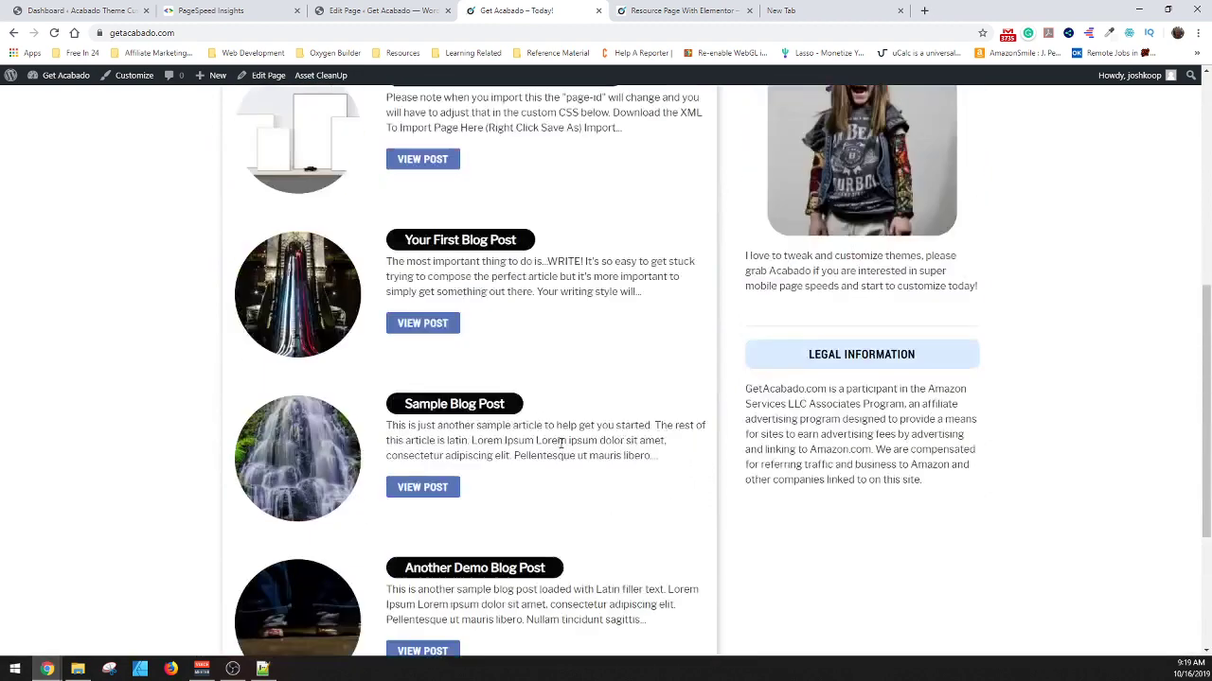
pyautogui.click(382, 10)
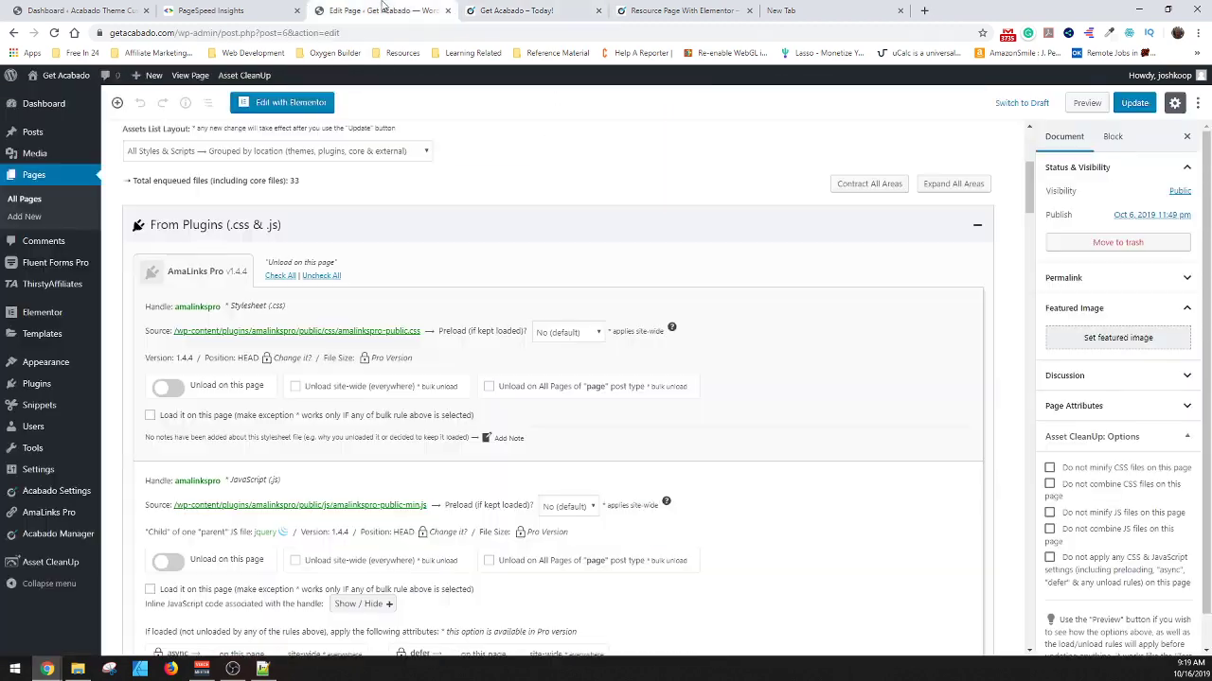
pyautogui.click(280, 275)
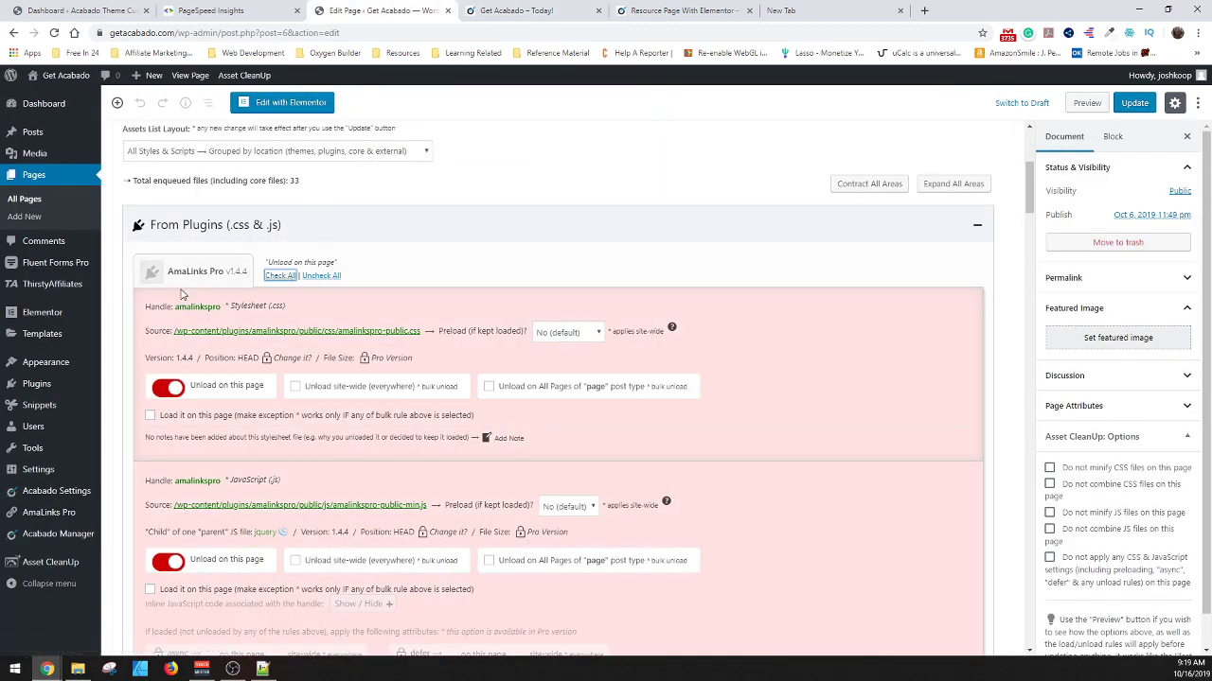
pyautogui.scroll(-6, 544, 324)
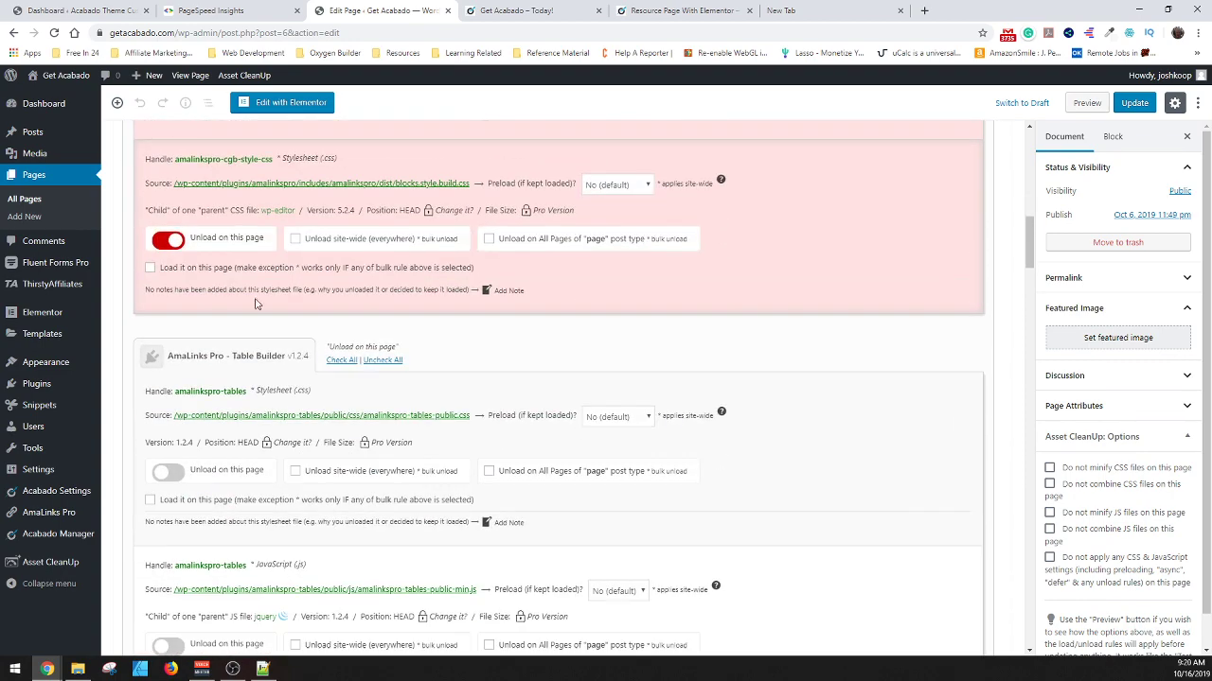
pyautogui.click(339, 361)
pyautogui.scroll(-6, 409, 297)
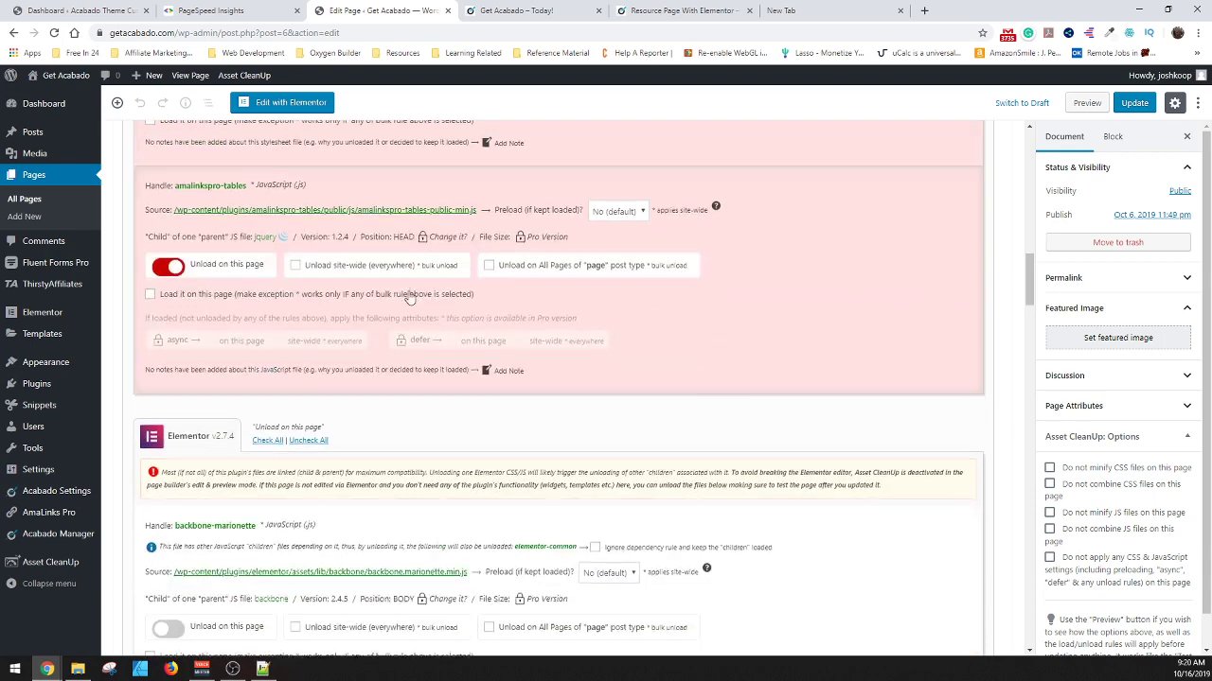
pyautogui.scroll(-2, 409, 297)
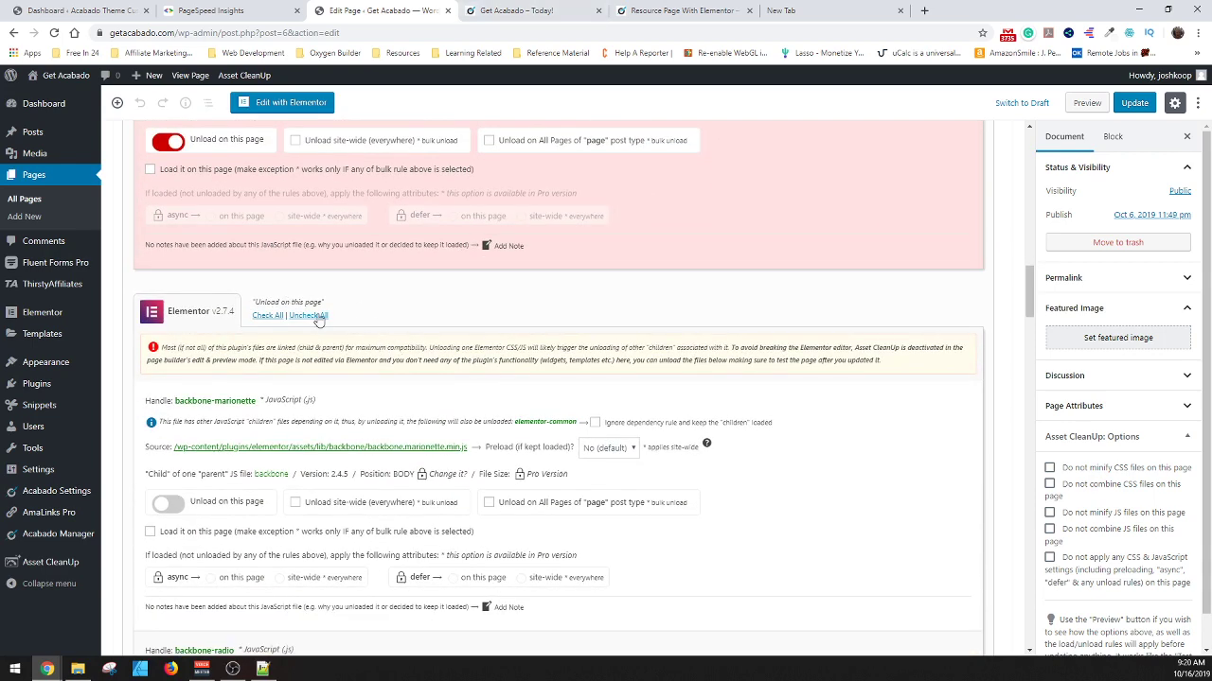
# Check All to unload every Elementor 2.7.4 file on the Home page, then scroll back up.
pyautogui.click(568, 10)
pyautogui.click(275, 12)
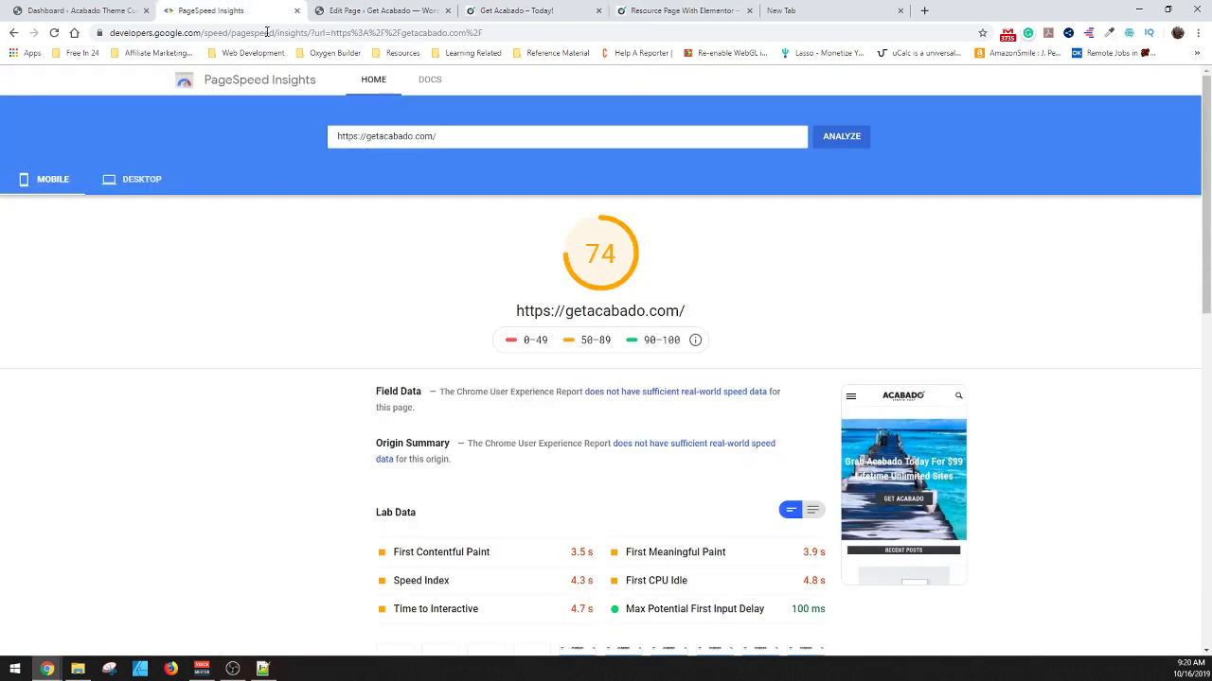
pyautogui.click(383, 10)
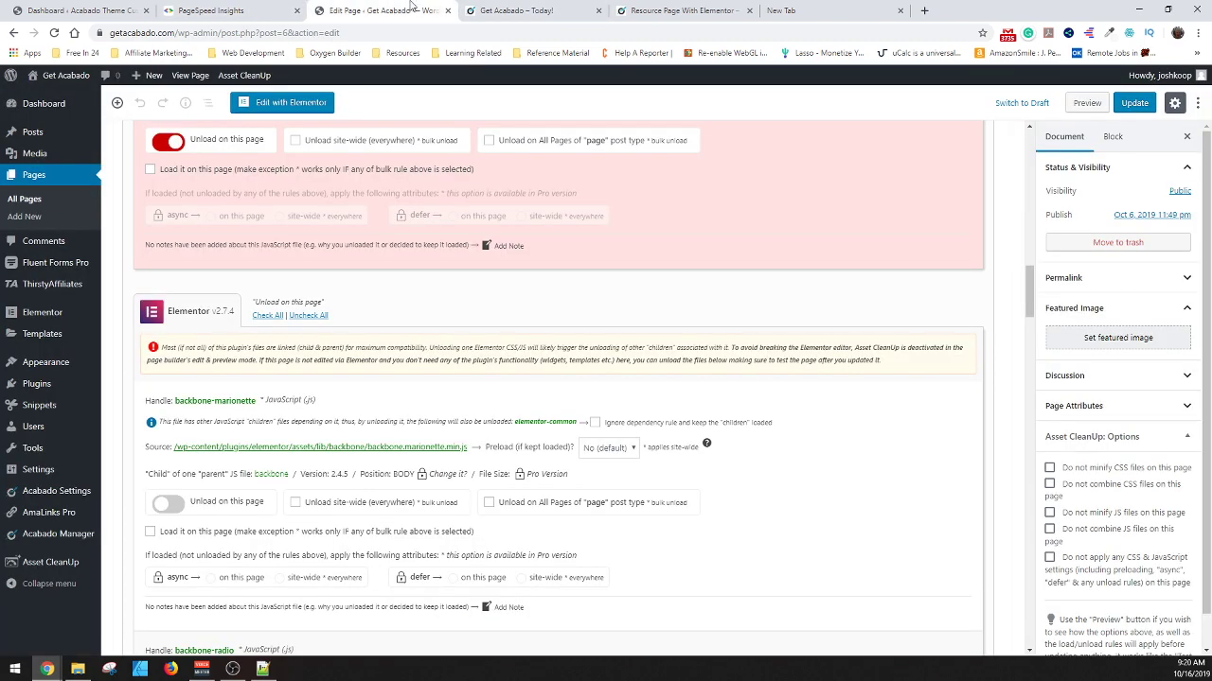
pyautogui.click(266, 315)
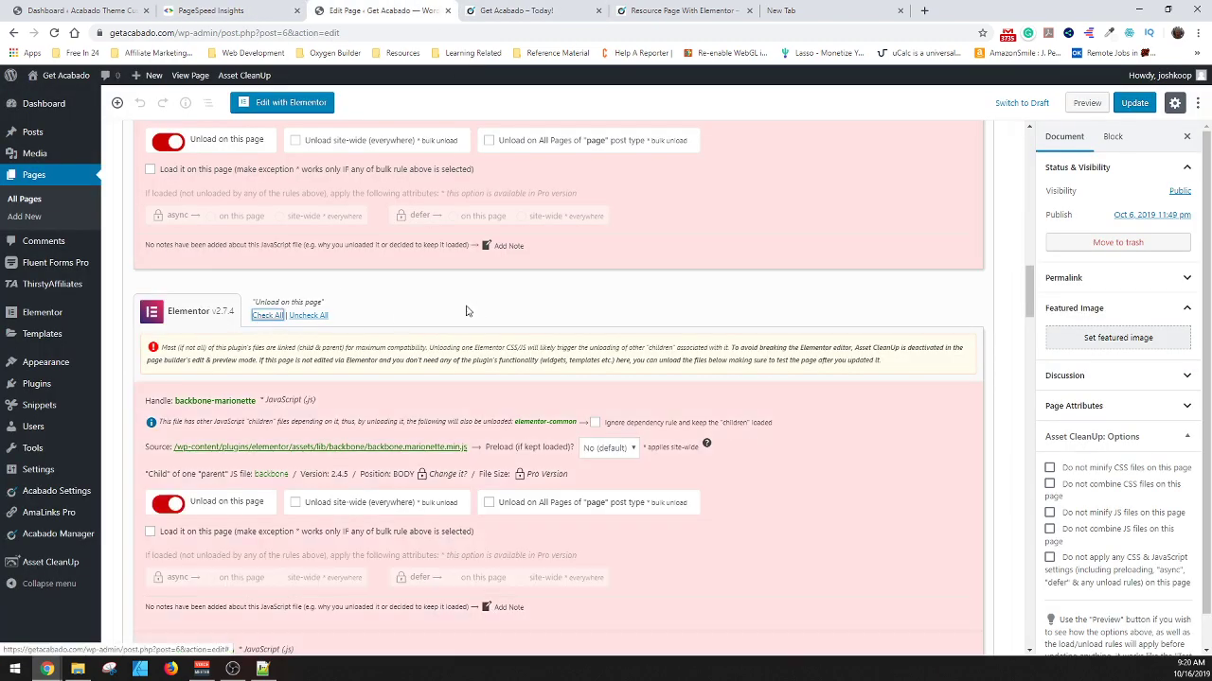
pyautogui.scroll(-10, 424, 318)
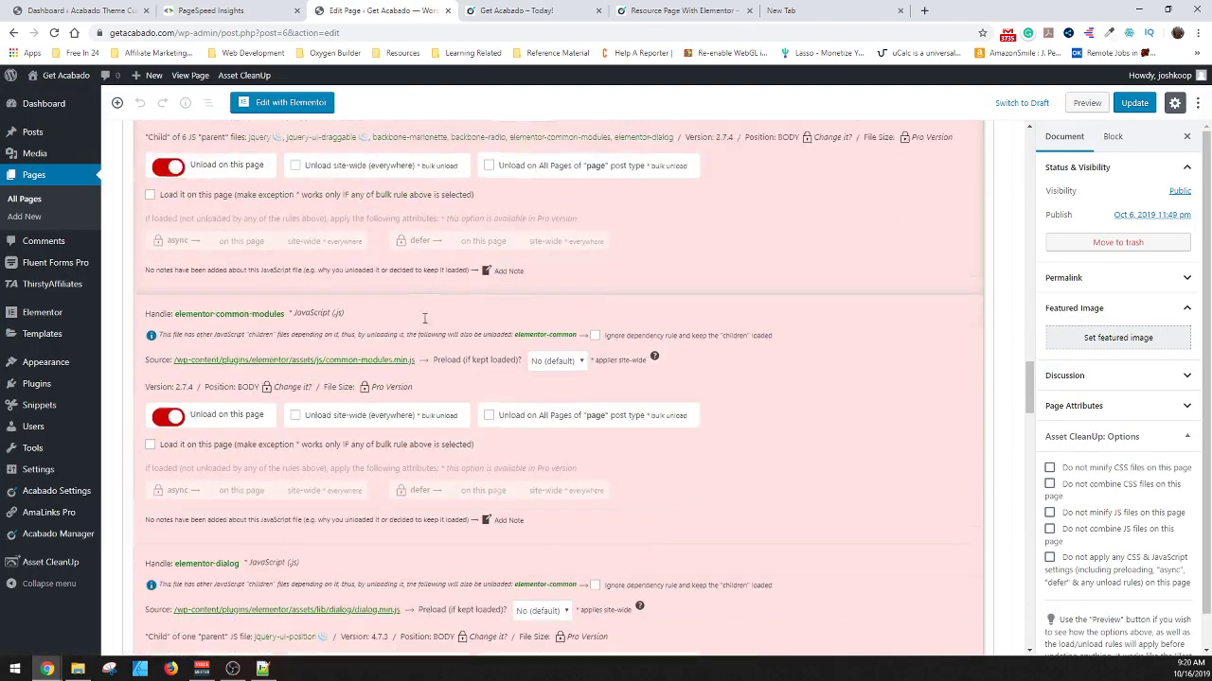
pyautogui.scroll(-5, 424, 318)
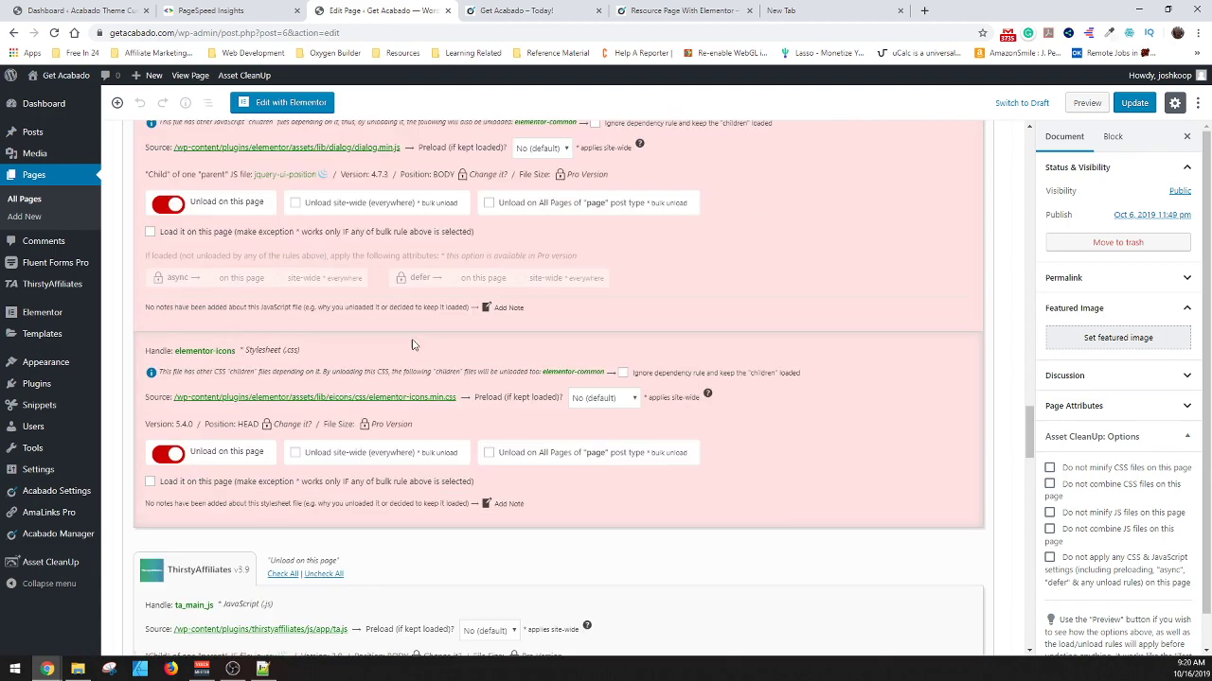
pyautogui.scroll(-2, 412, 345)
pyautogui.click(521, 10)
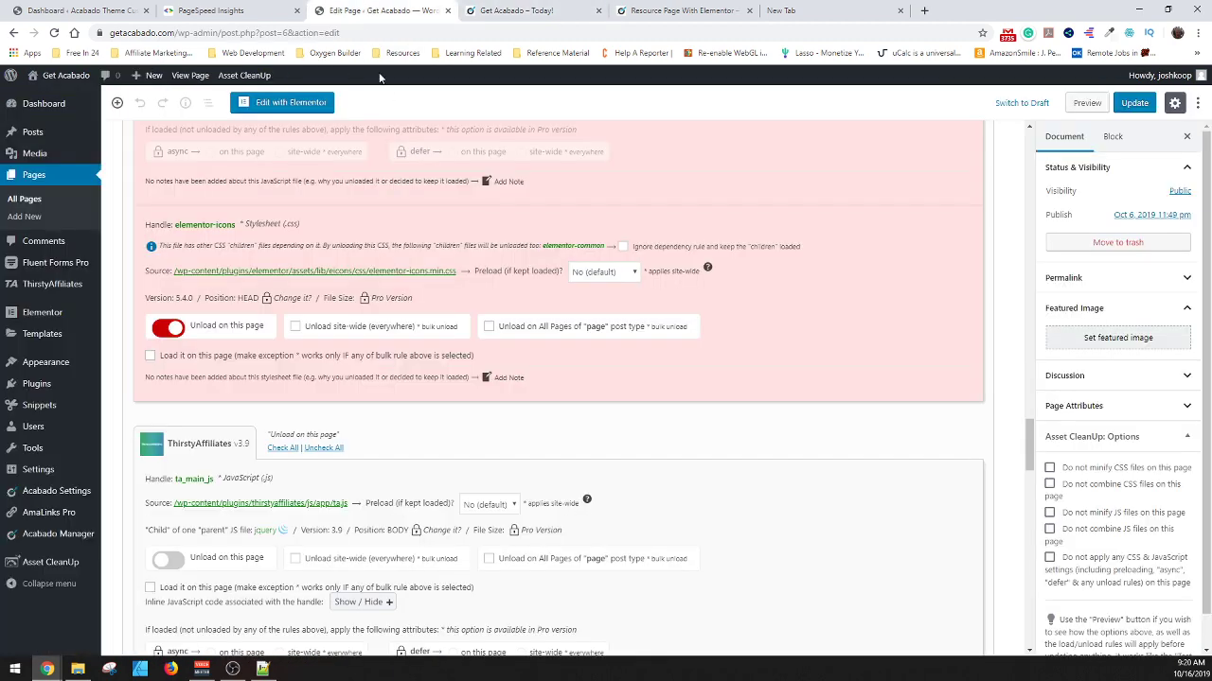
pyautogui.click(383, 11)
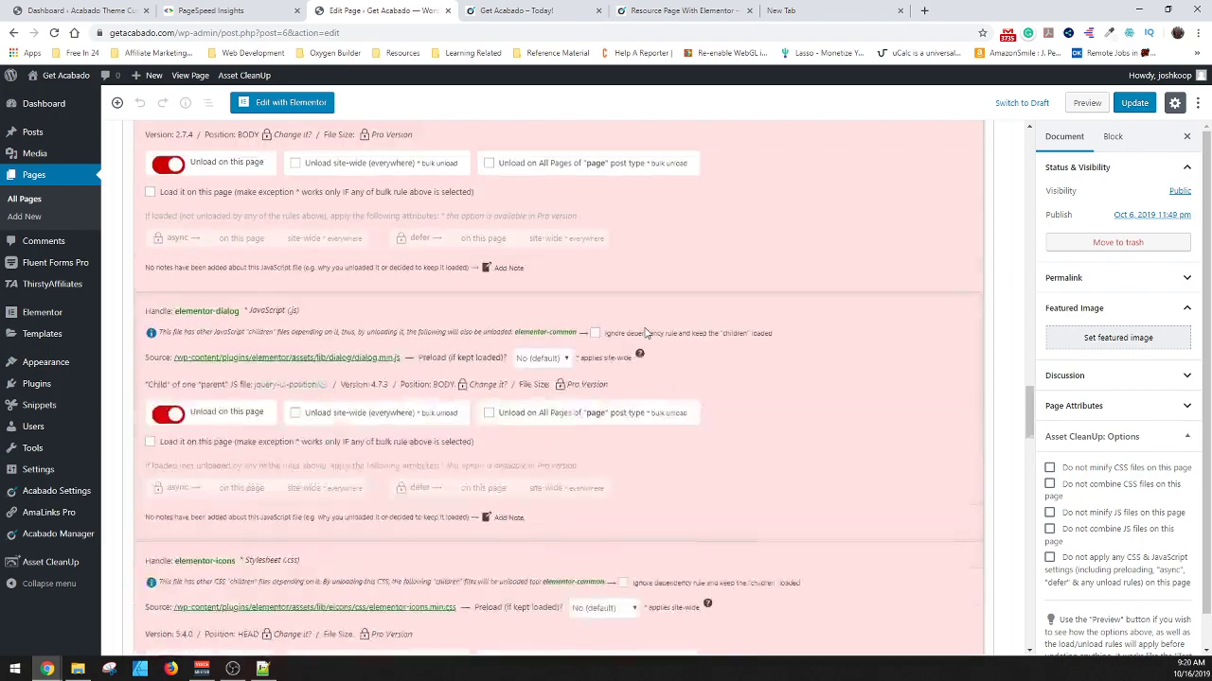
pyautogui.scroll(5, 646, 331)
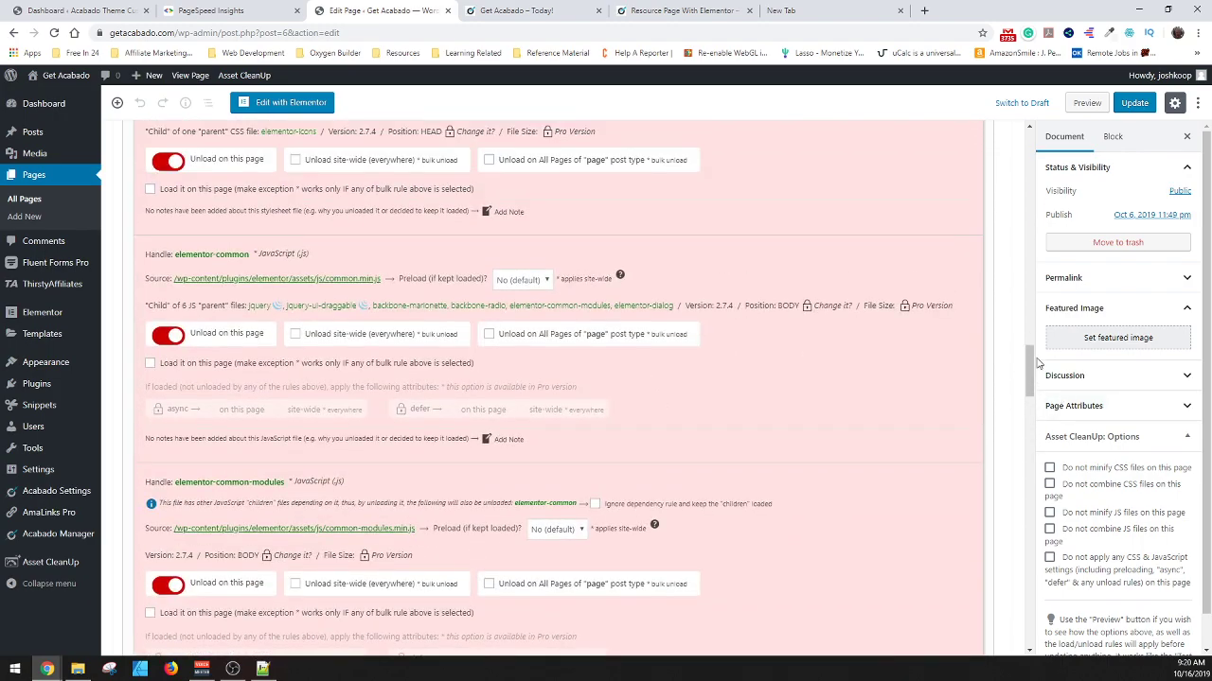
pyautogui.moveTo(1037, 363); pyautogui.dragTo(833, 173)
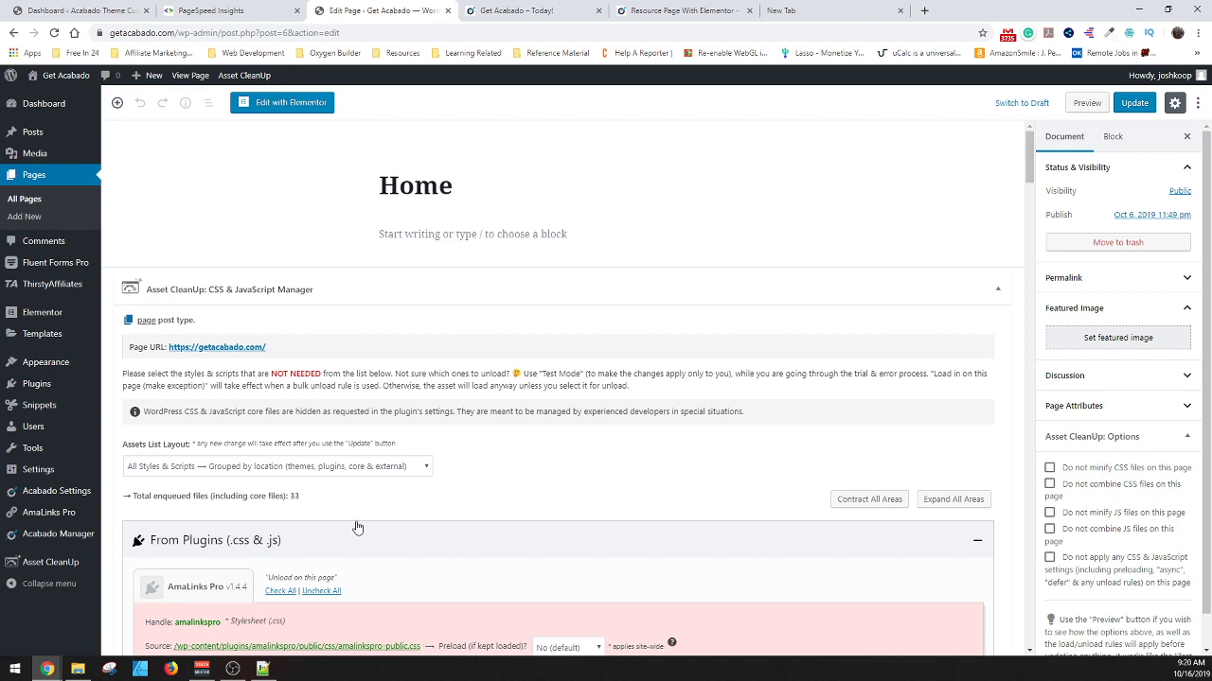
# Scroll through the Home page's Asset CleanUp list to review the unloaded plugin and theme files.
pyautogui.scroll(-2, 354, 528)
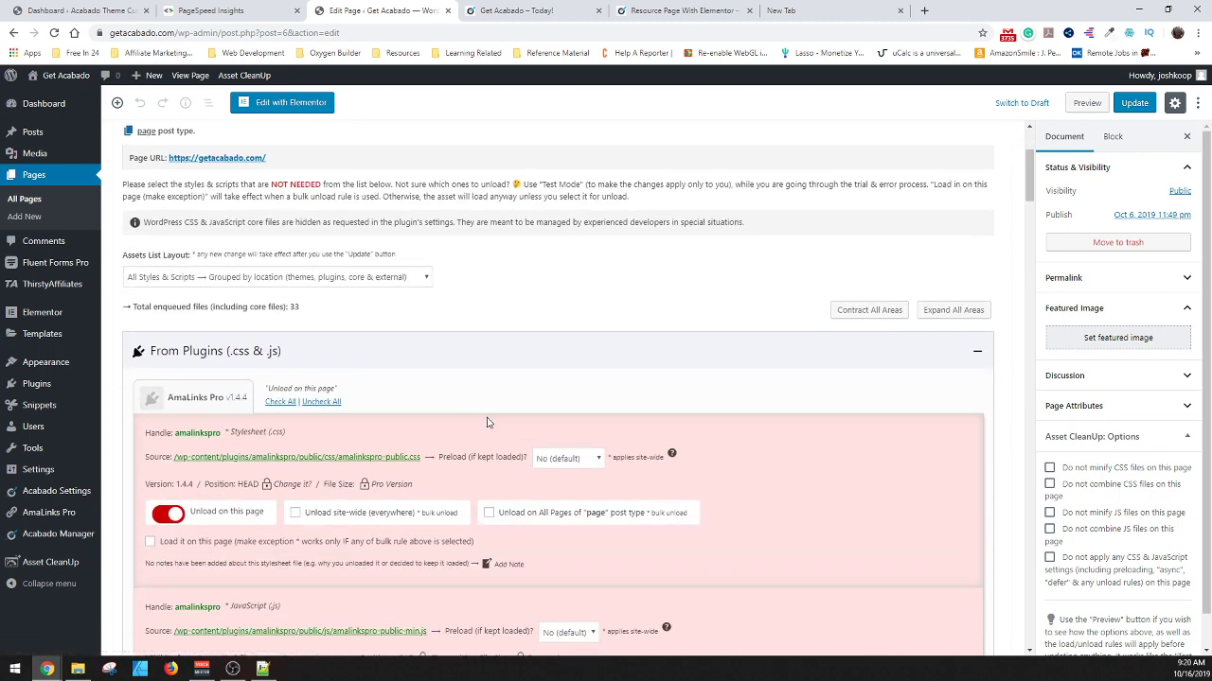
pyautogui.scroll(-2, 509, 271)
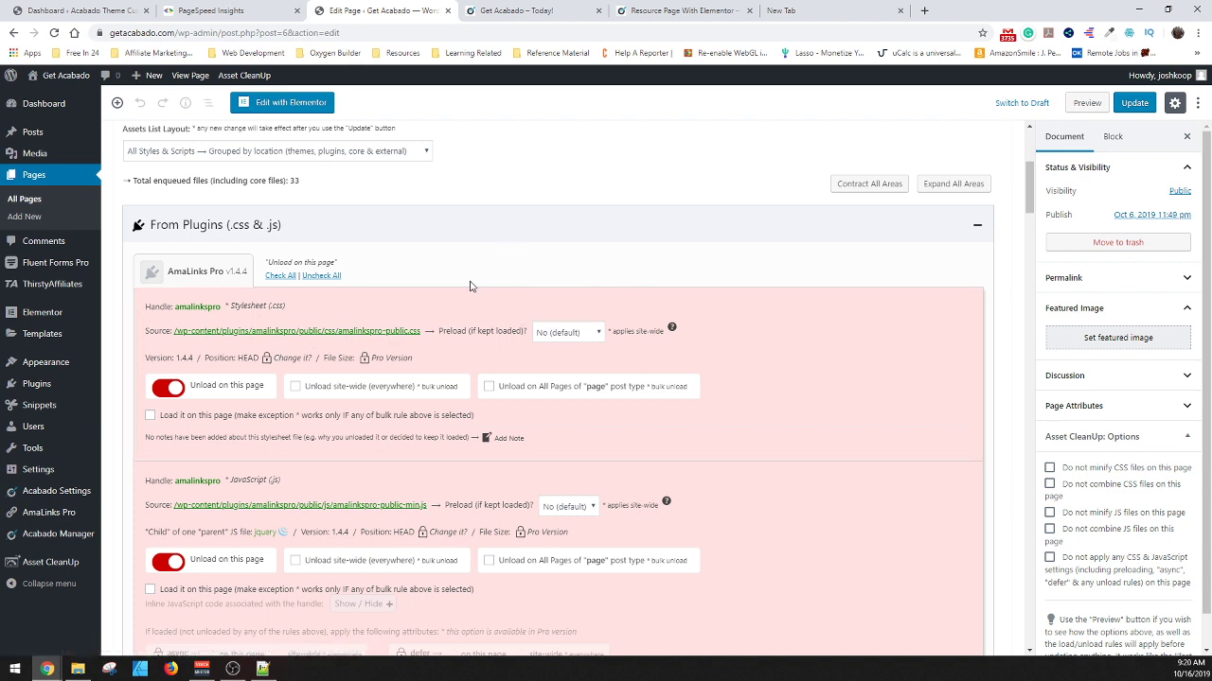
pyautogui.scroll(-10, 535, 275)
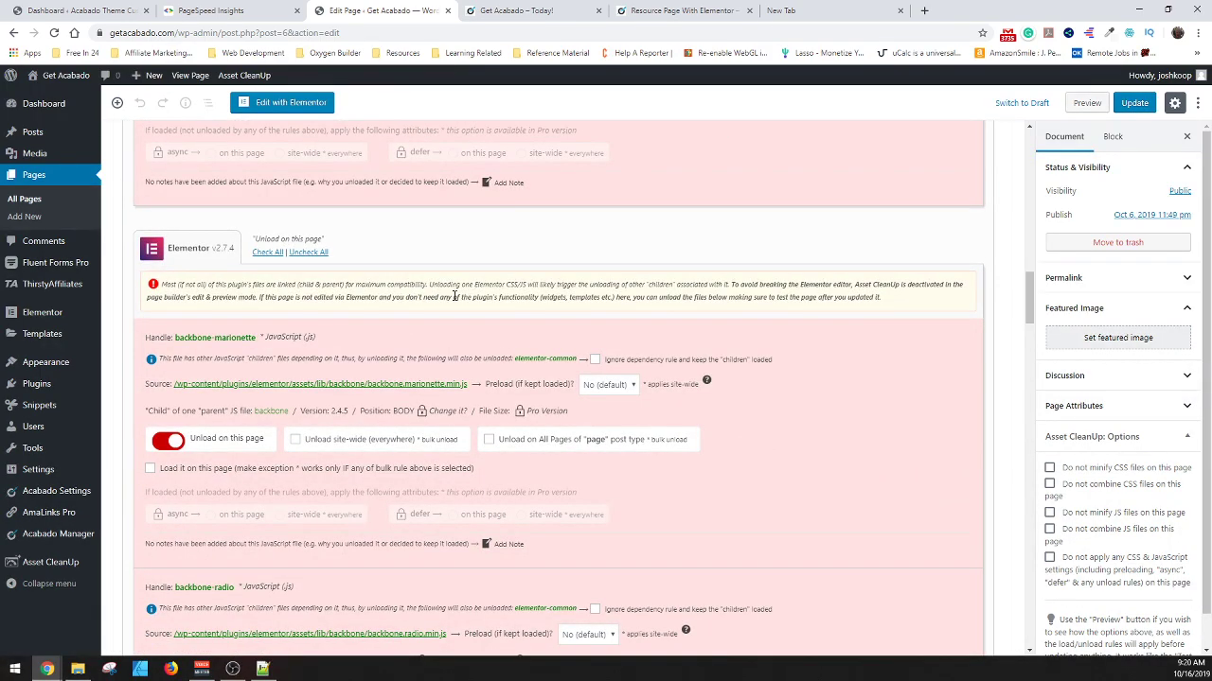
pyautogui.scroll(-12, 457, 256)
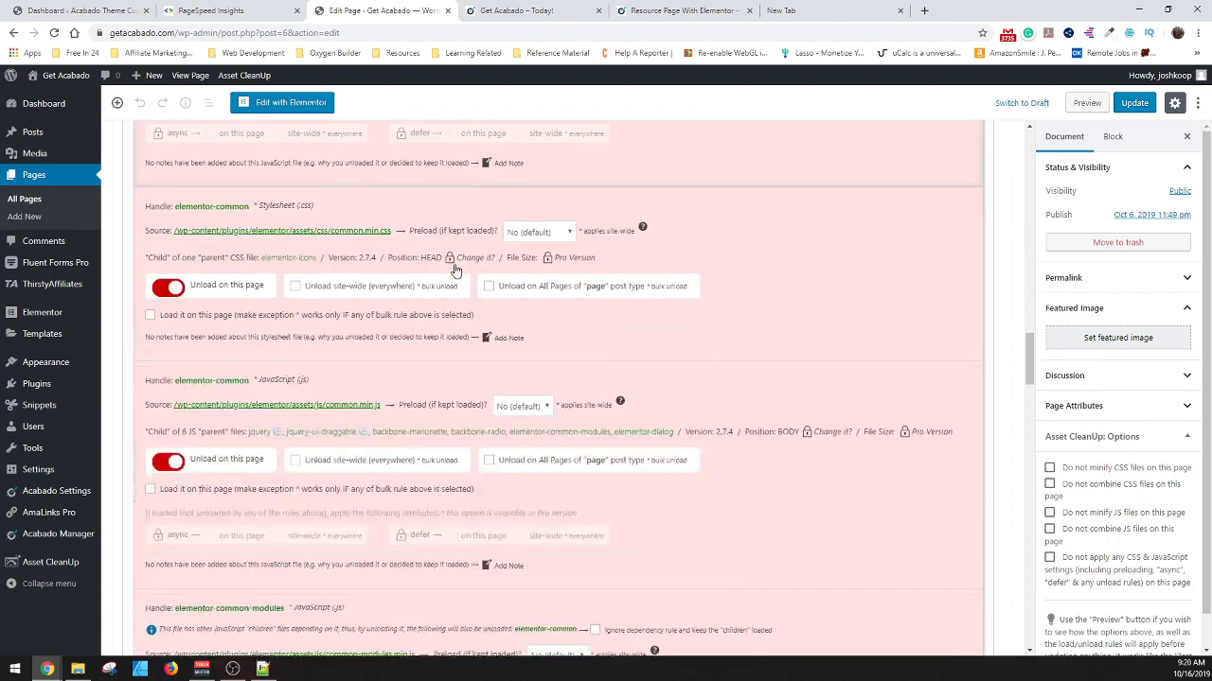
pyautogui.scroll(-5, 457, 272)
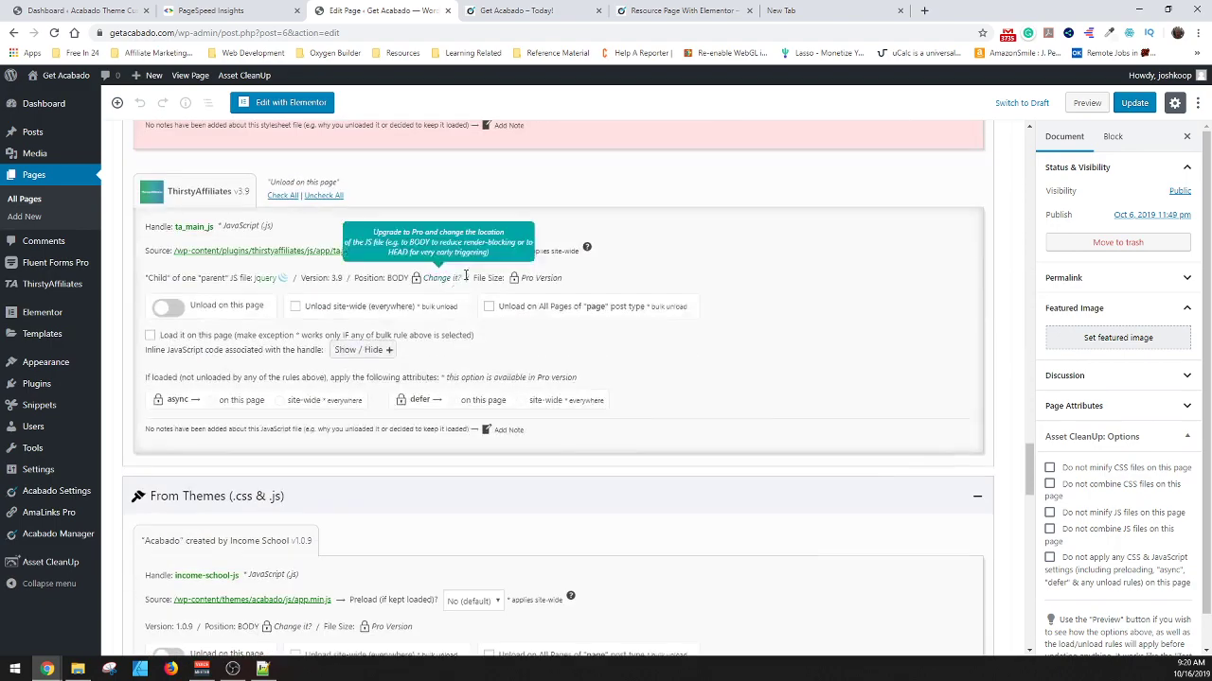
pyautogui.scroll(3, 454, 236)
pyautogui.scroll(-3, 405, 271)
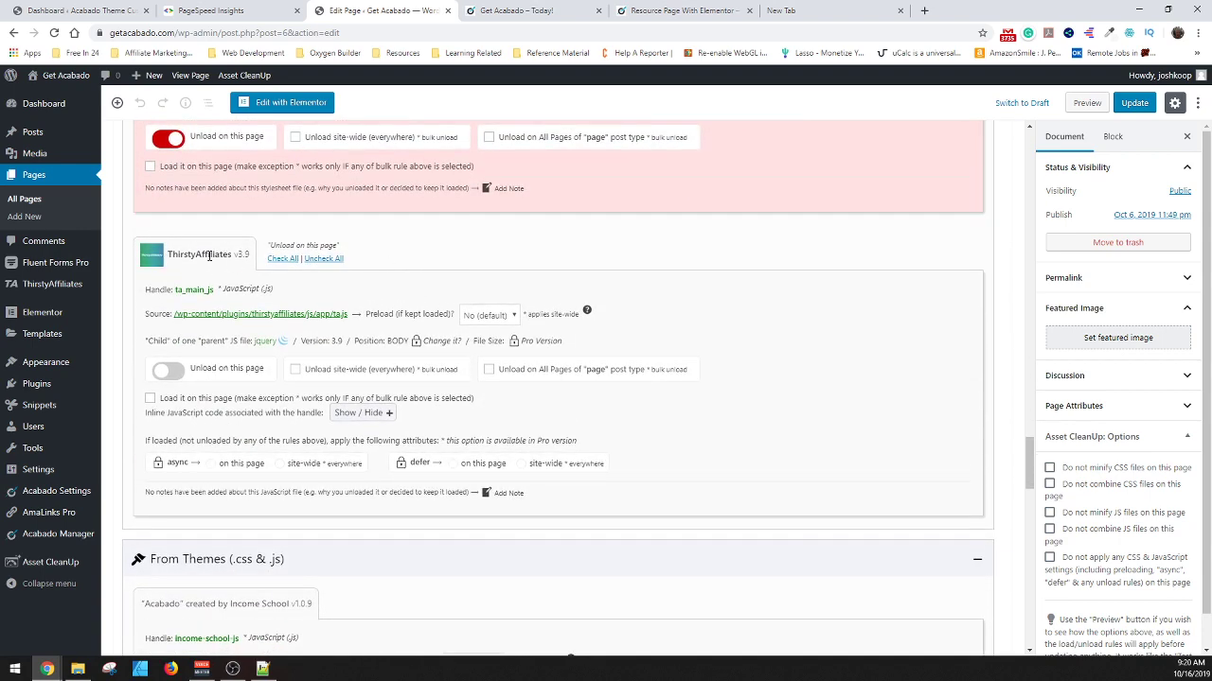
# Compare the live homepage with the Home page editor, switching between them twice.
pyautogui.click(525, 11)
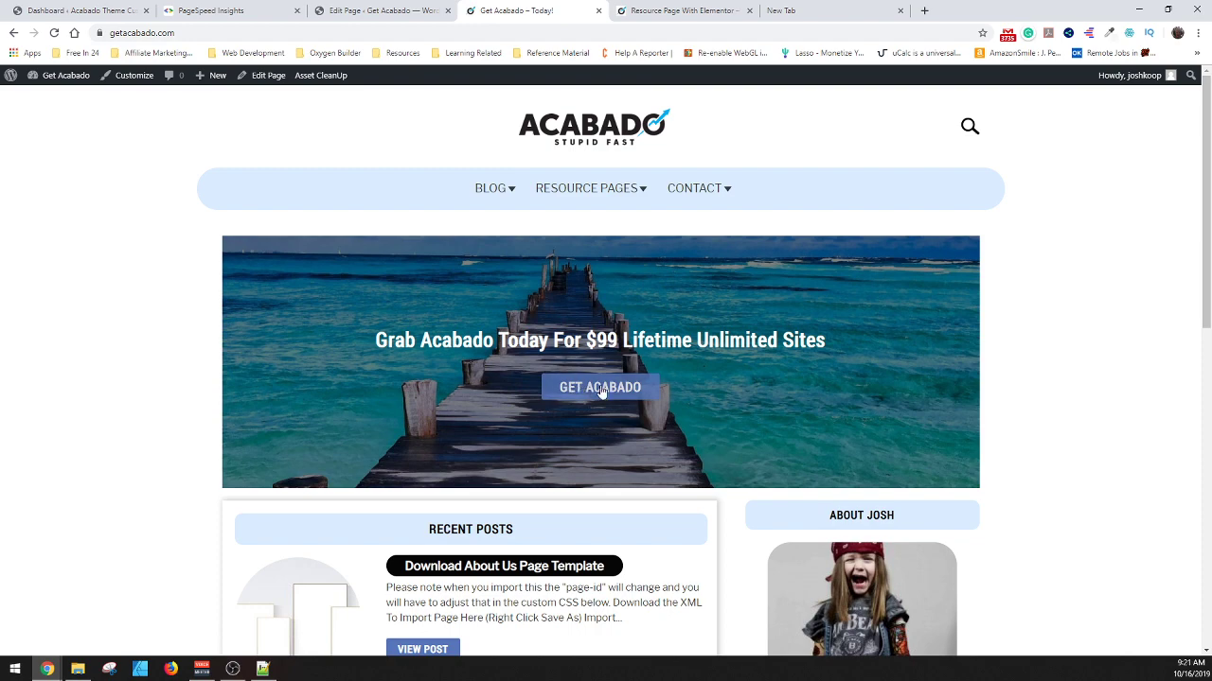
pyautogui.click(378, 10)
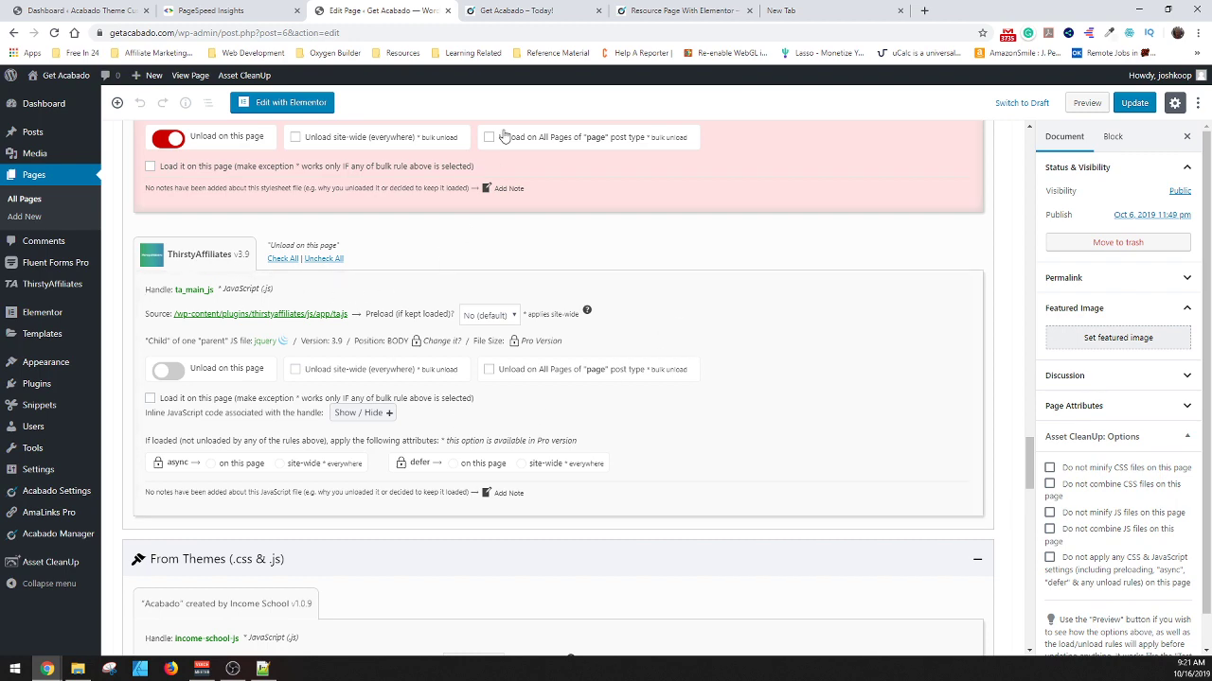
pyautogui.click(530, 10)
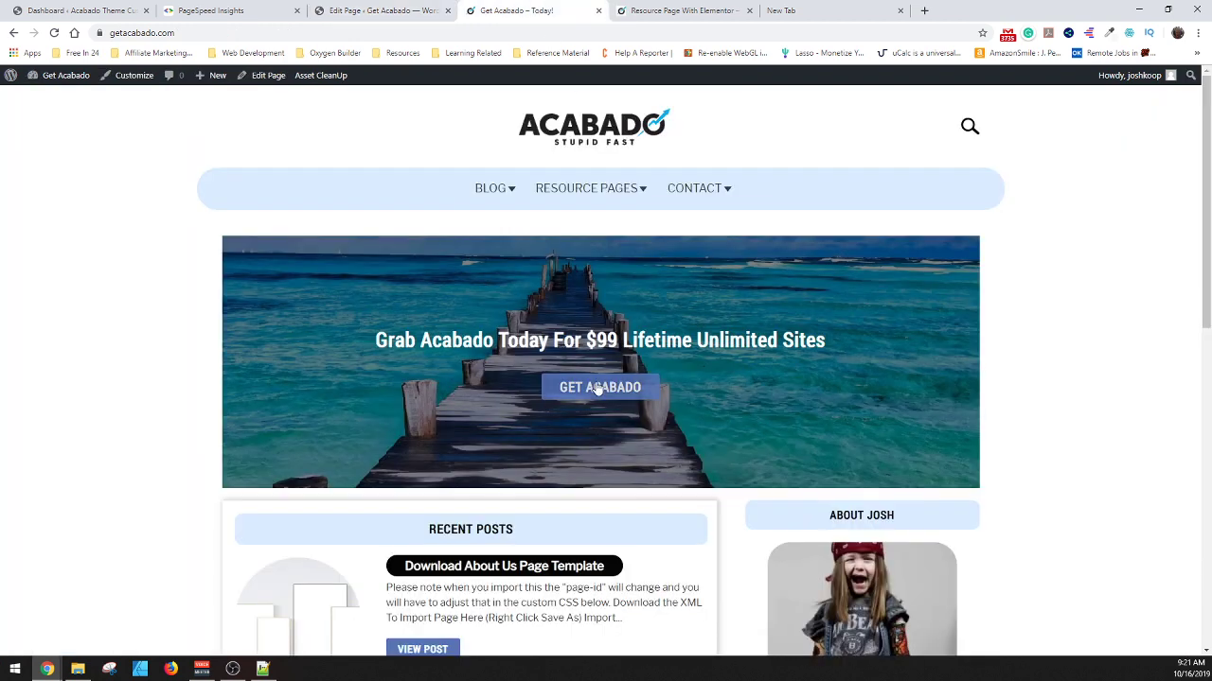
pyautogui.click(398, 10)
# Review the rest of the unload list, then view the live Resource Page With Elementor.
pyautogui.scroll(-1, 469, 236)
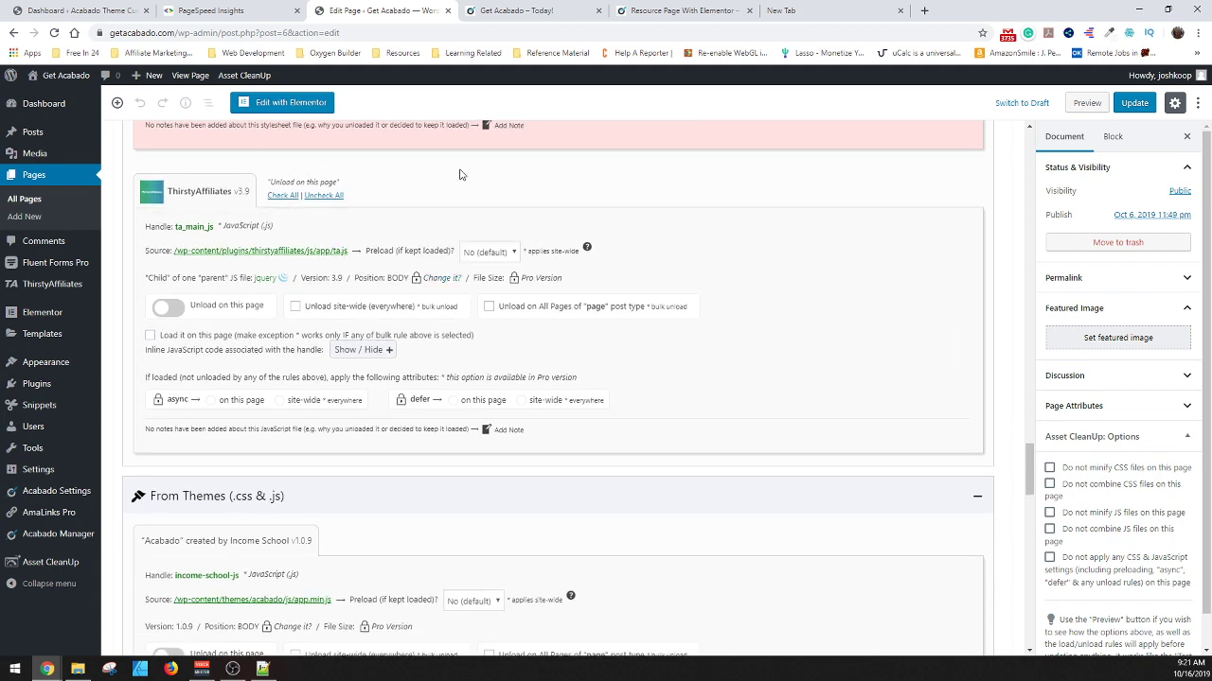
pyautogui.moveTo(85, 286)
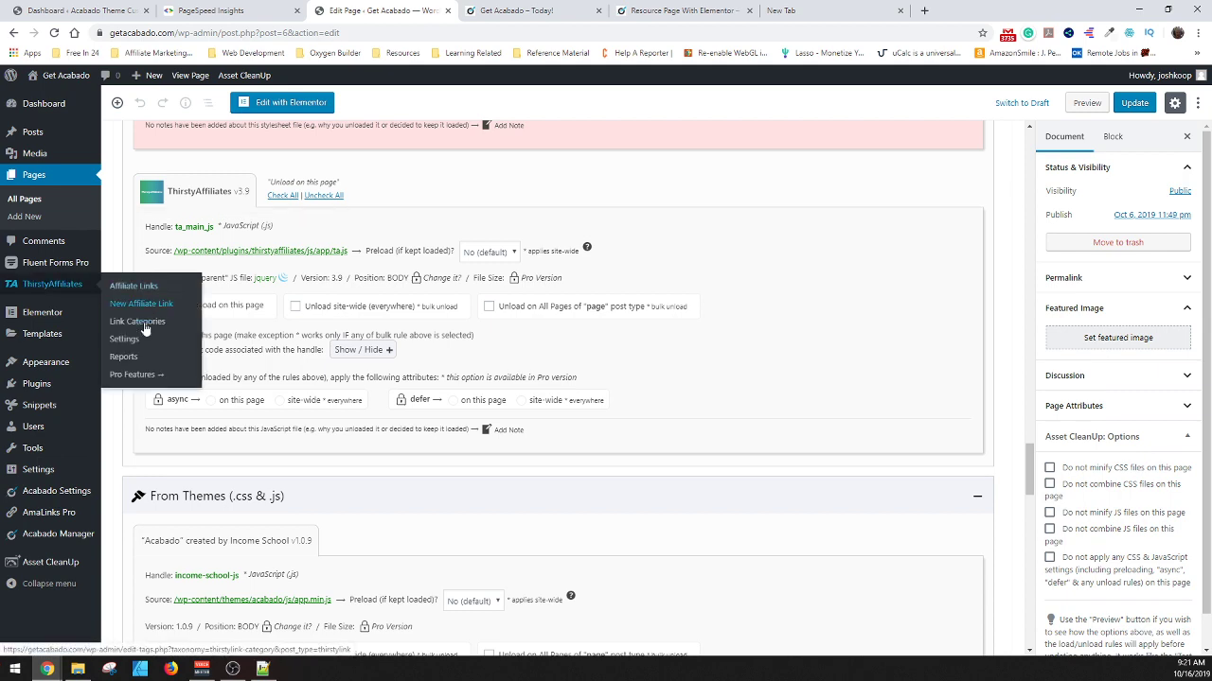
pyautogui.scroll(-3, 387, 208)
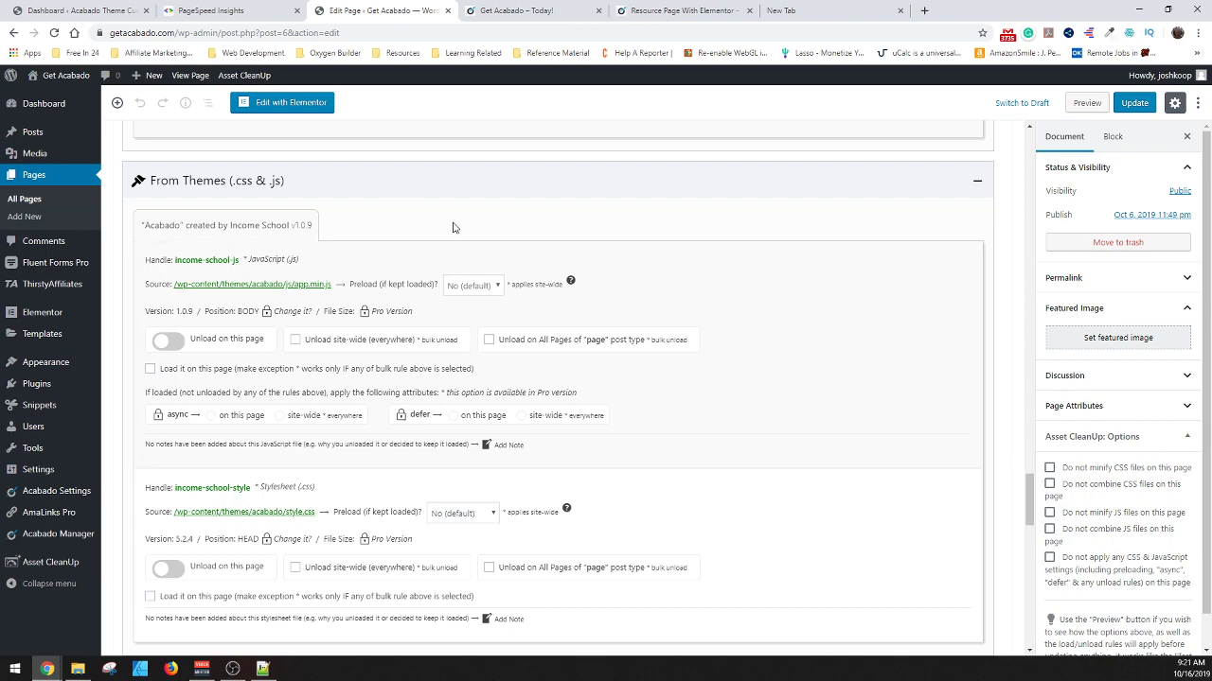
pyautogui.scroll(-3, 454, 232)
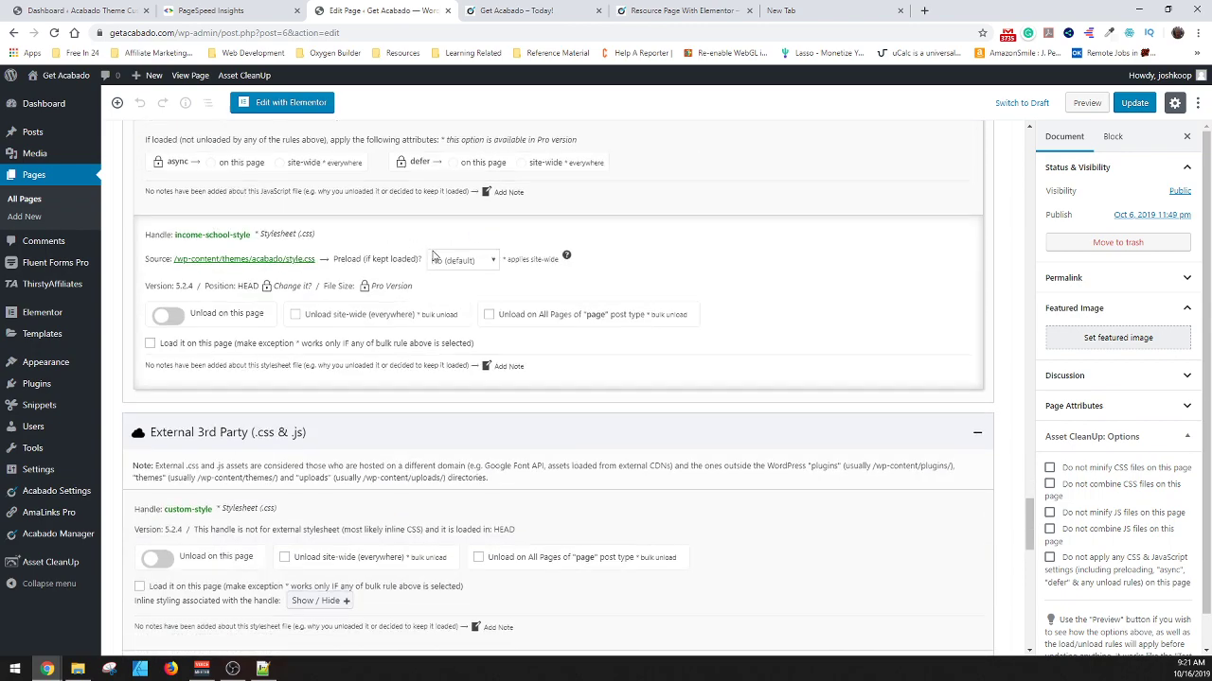
pyautogui.scroll(-3, 431, 252)
pyautogui.scroll(5, 412, 309)
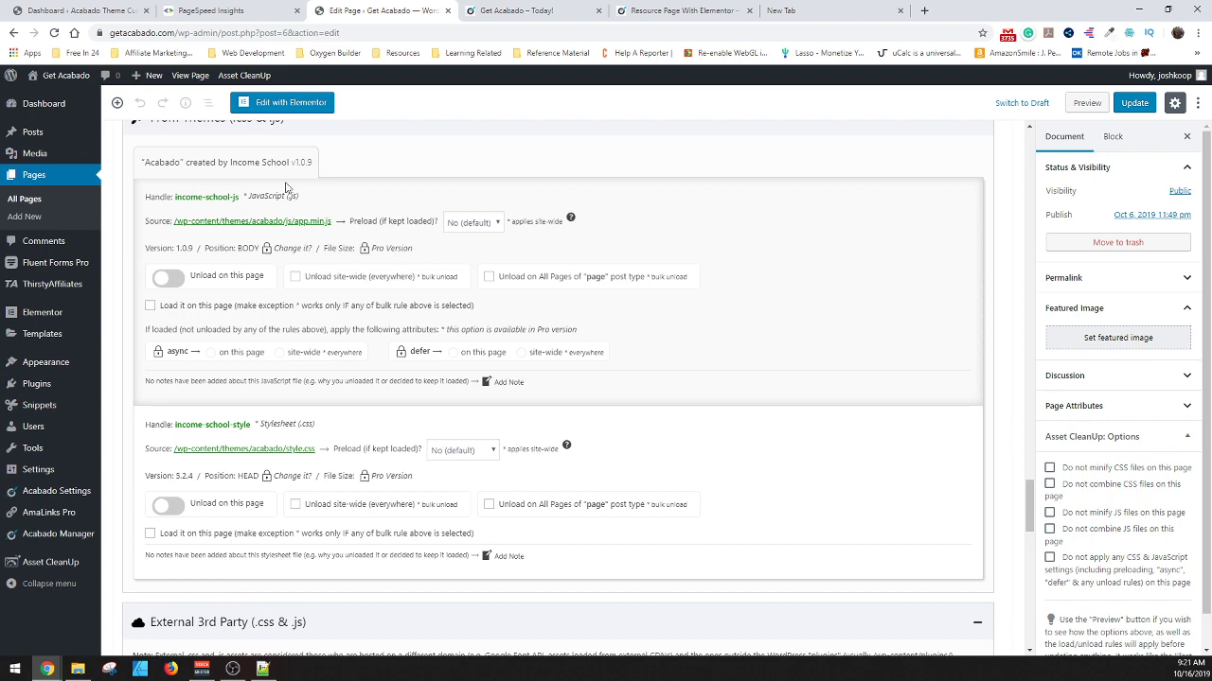
pyautogui.click(663, 10)
pyautogui.scroll(4, 623, 221)
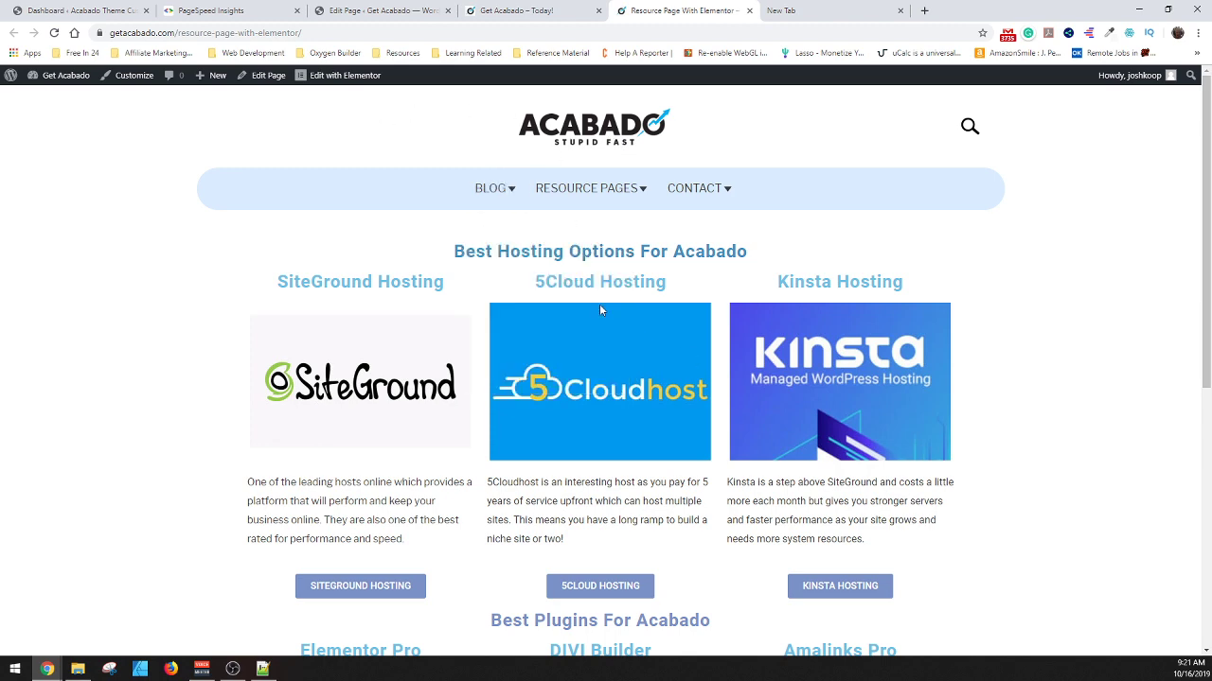
# Update the Home page from the editor, past the WordPress Core section, saving its plugin-file unload choices.
pyautogui.click(525, 10)
pyautogui.click(418, 9)
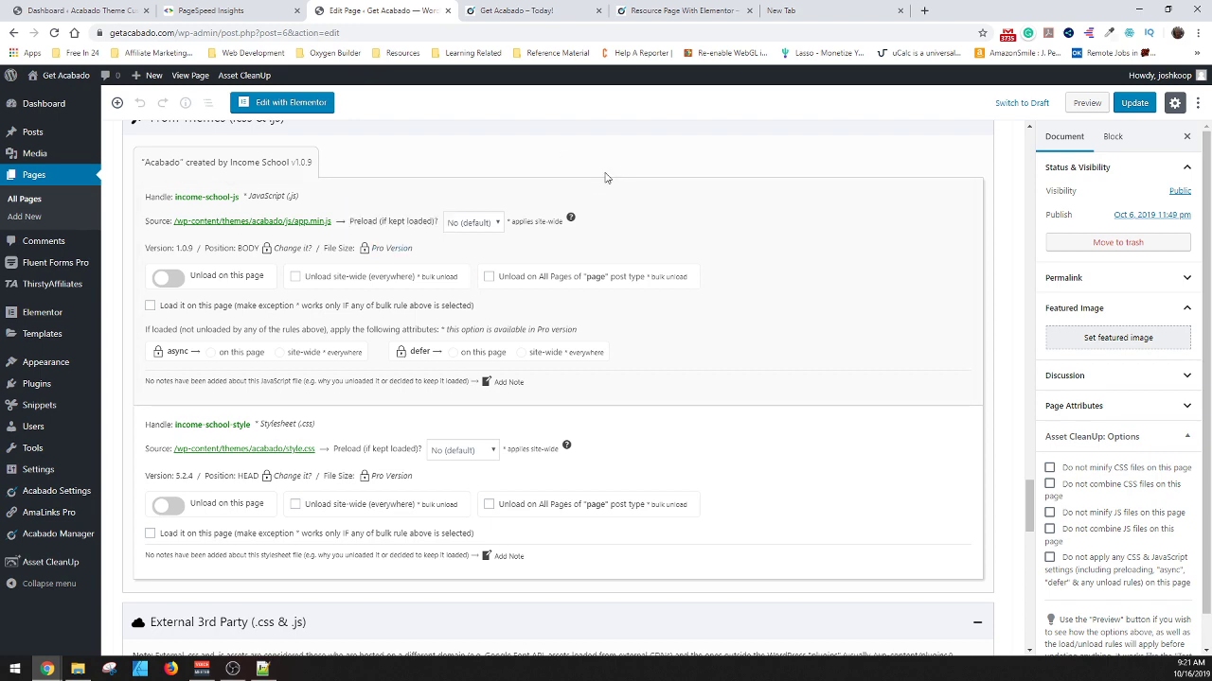
pyautogui.scroll(-3, 544, 383)
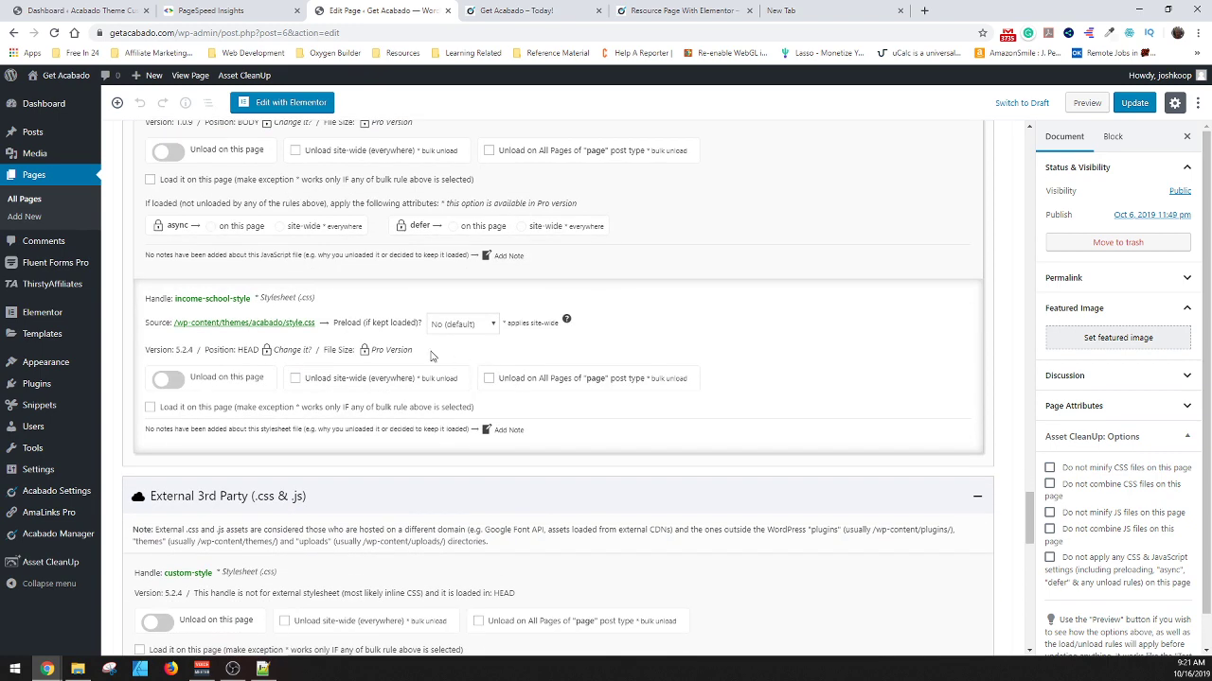
pyautogui.scroll(-4, 471, 296)
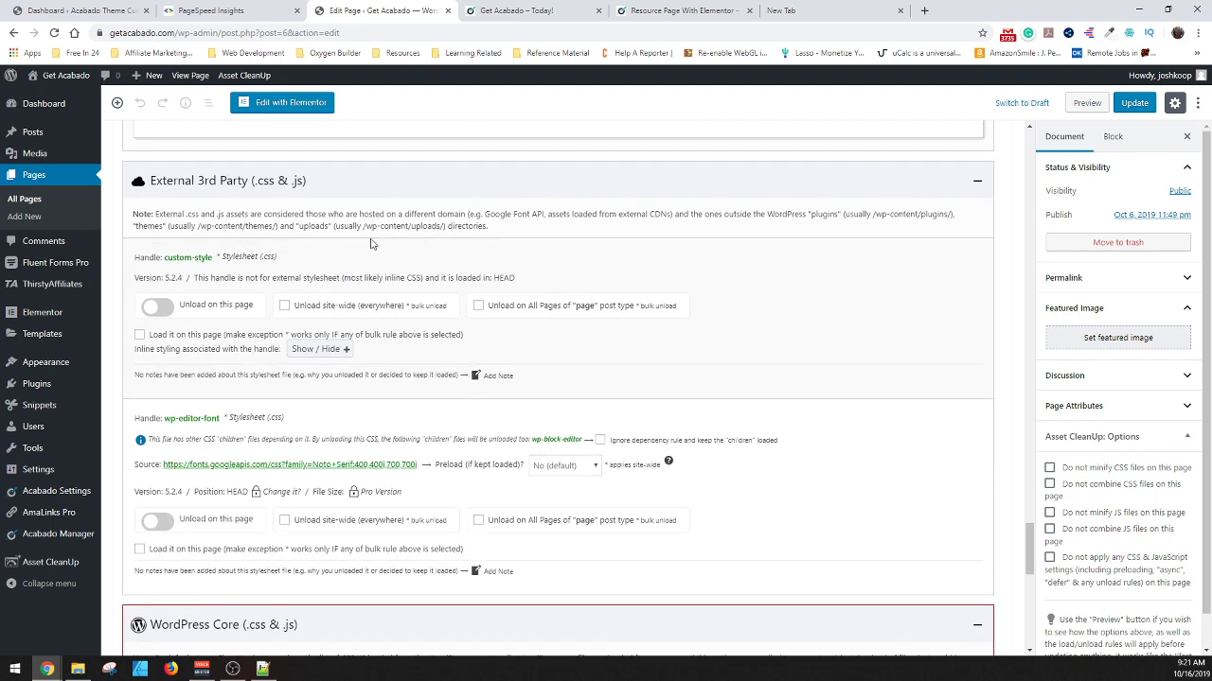
pyautogui.scroll(-2, 367, 311)
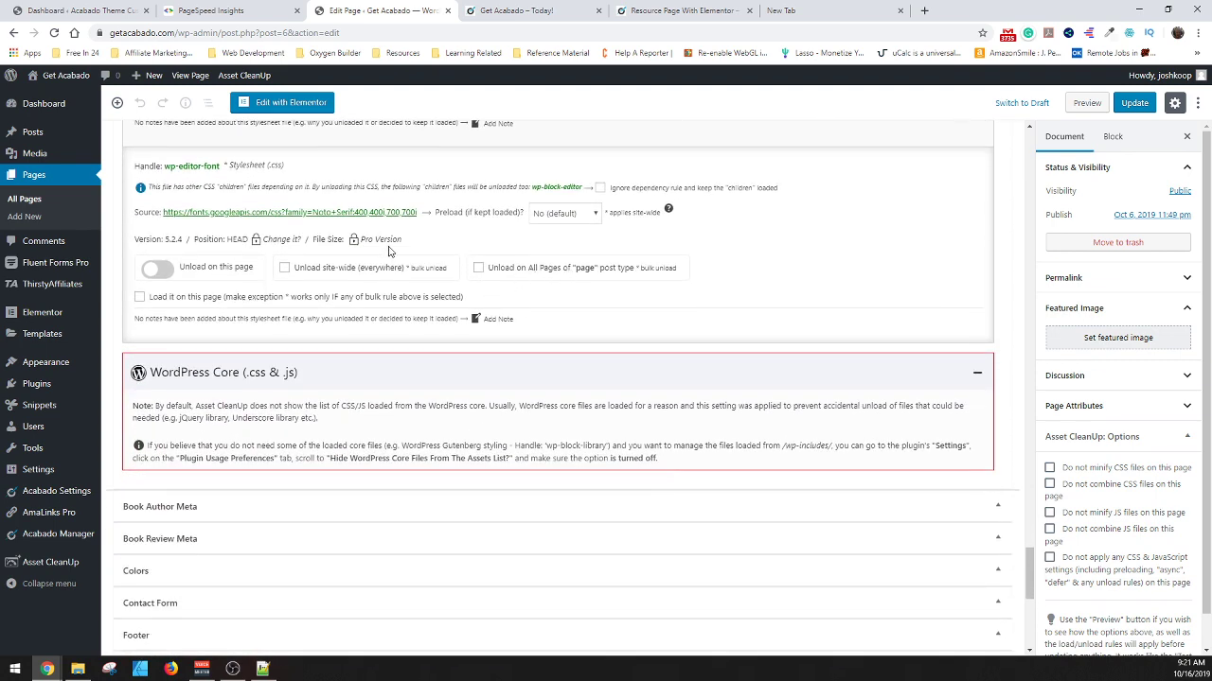
pyautogui.scroll(-3, 427, 264)
pyautogui.scroll(3, 454, 284)
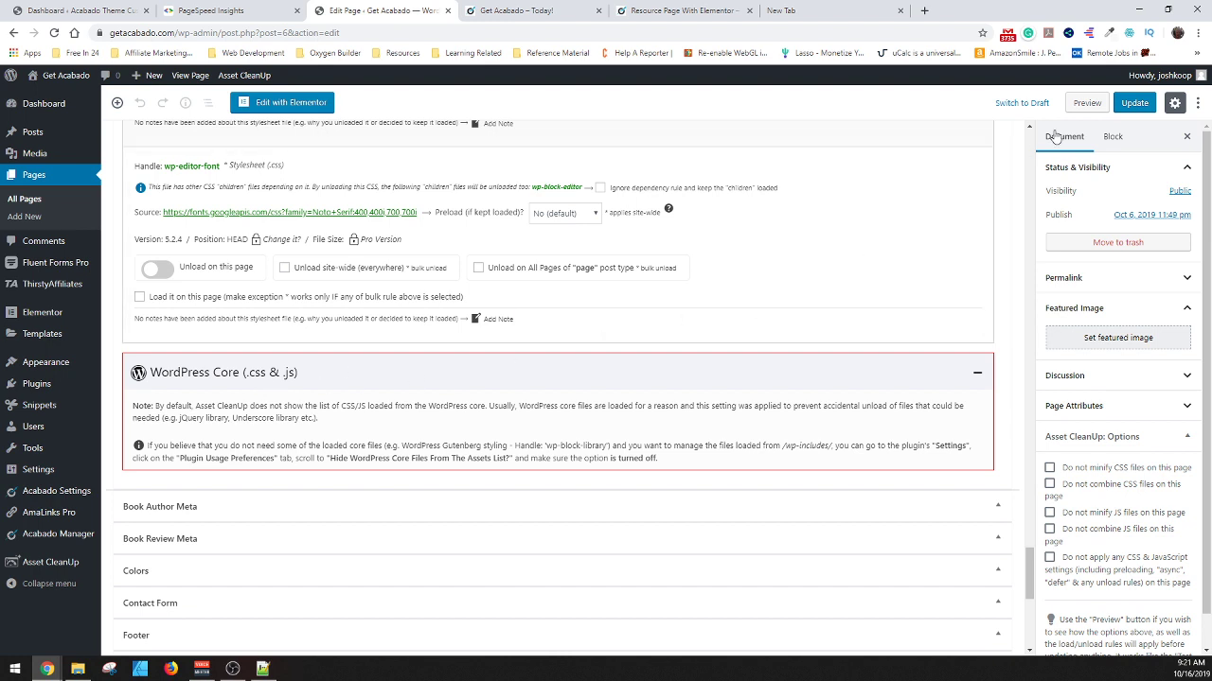
pyautogui.click(1136, 102)
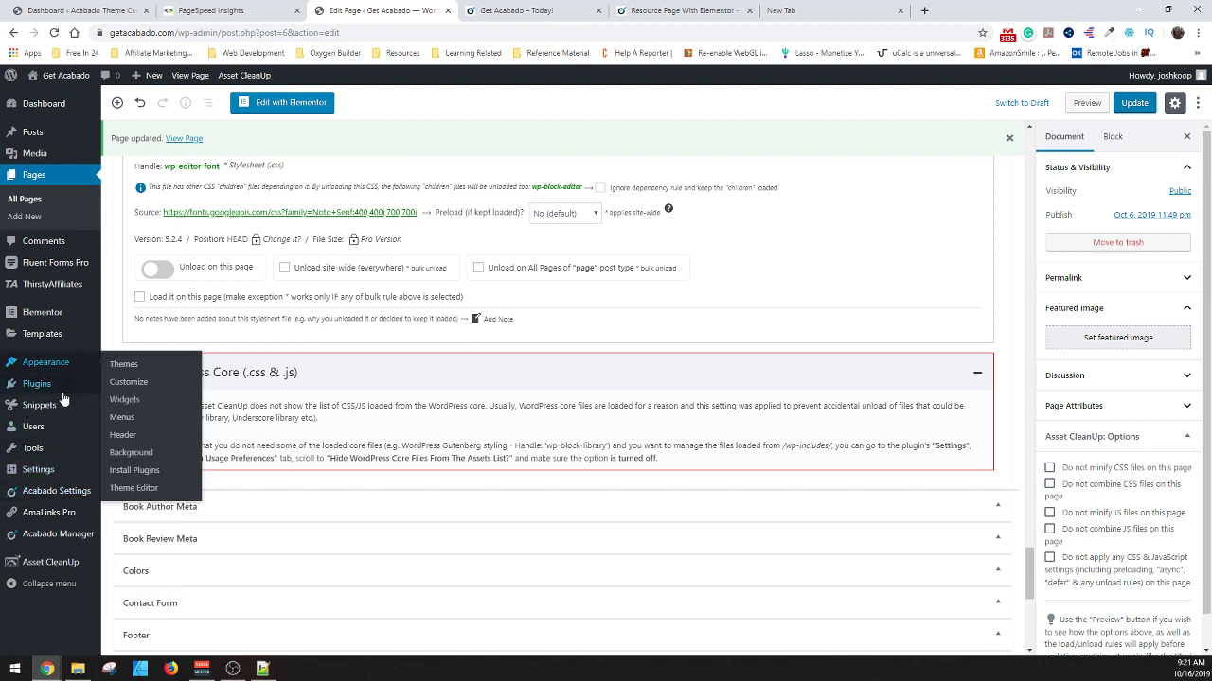
# In Asset CleanUp Settings, switch off Hide WordPress Core Files From The Assets List and save all settings.
pyautogui.moveTo(57, 449)
pyautogui.moveTo(57, 469)
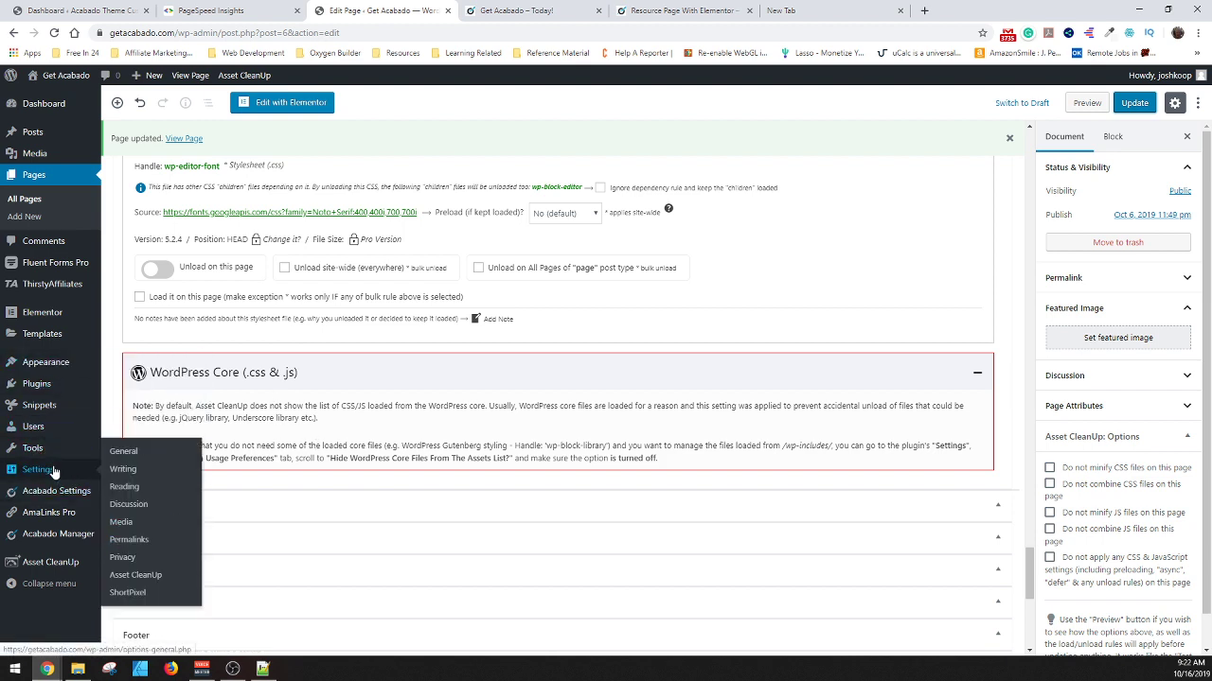
pyautogui.click(170, 584)
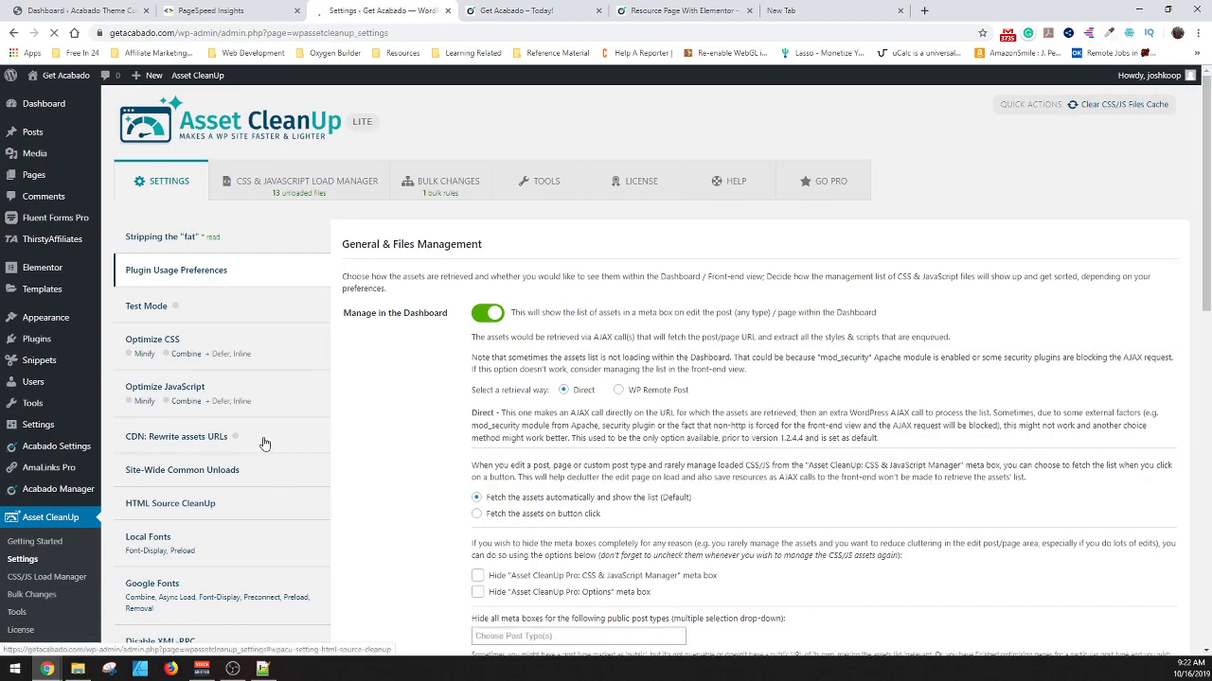
pyautogui.scroll(-3, 252, 390)
pyautogui.scroll(1, 240, 364)
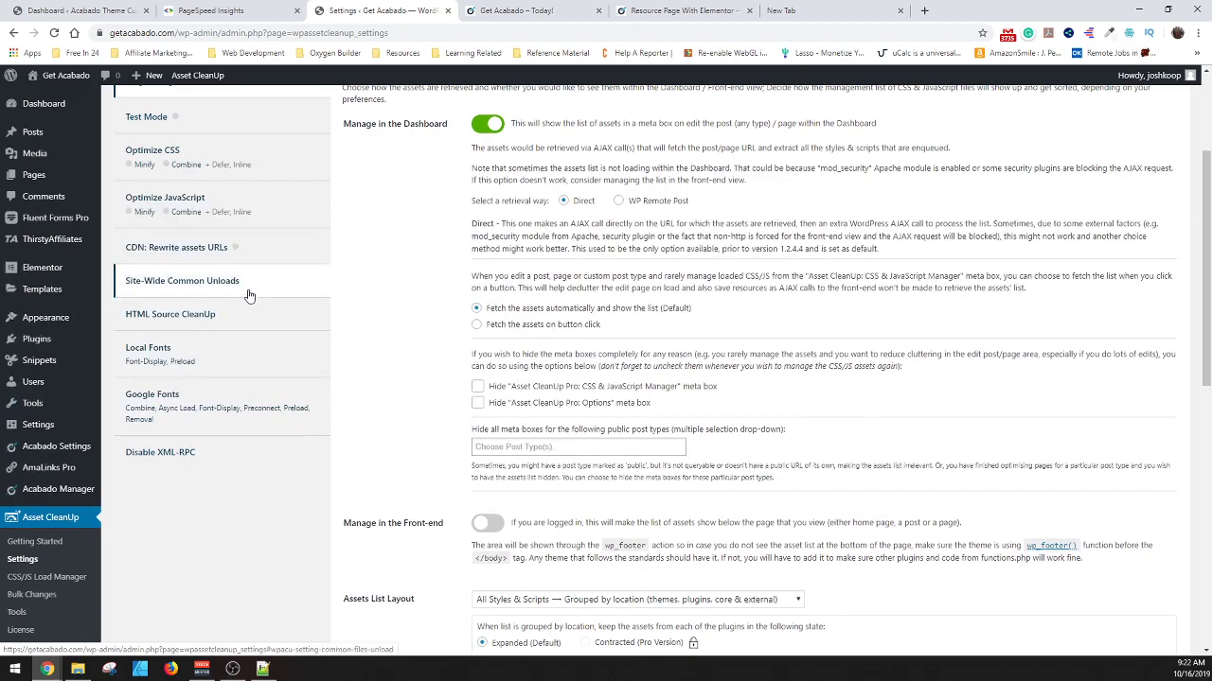
pyautogui.scroll(-5, 420, 349)
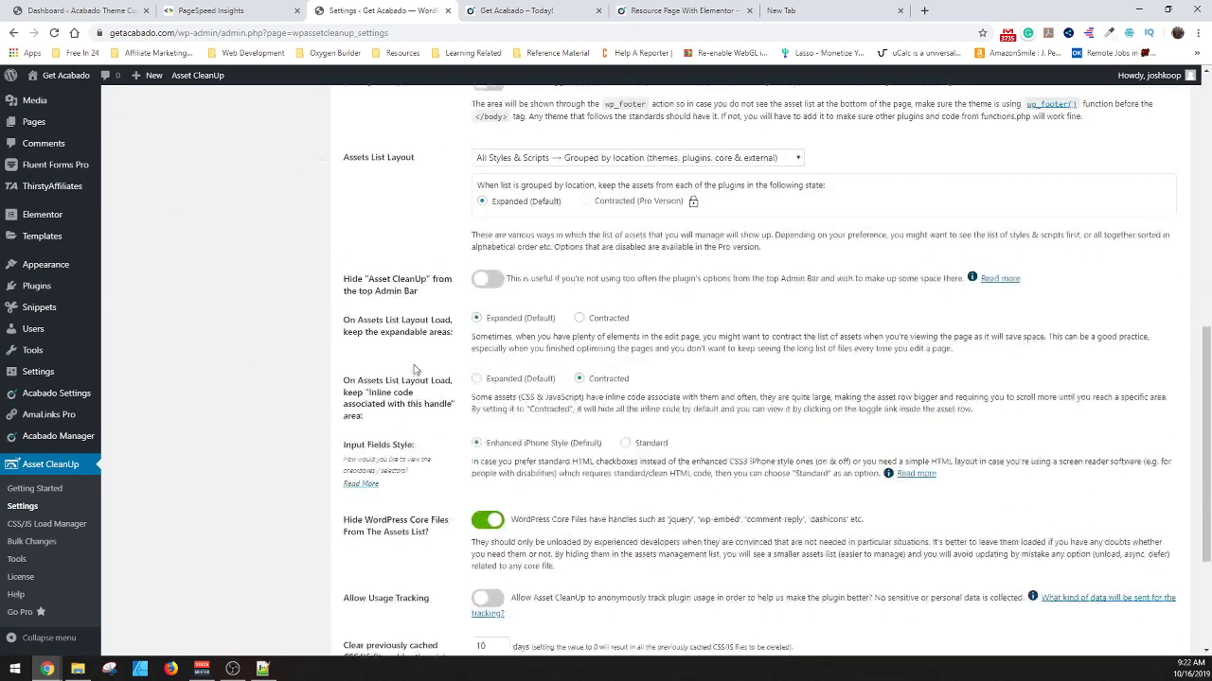
pyautogui.scroll(-2, 416, 397)
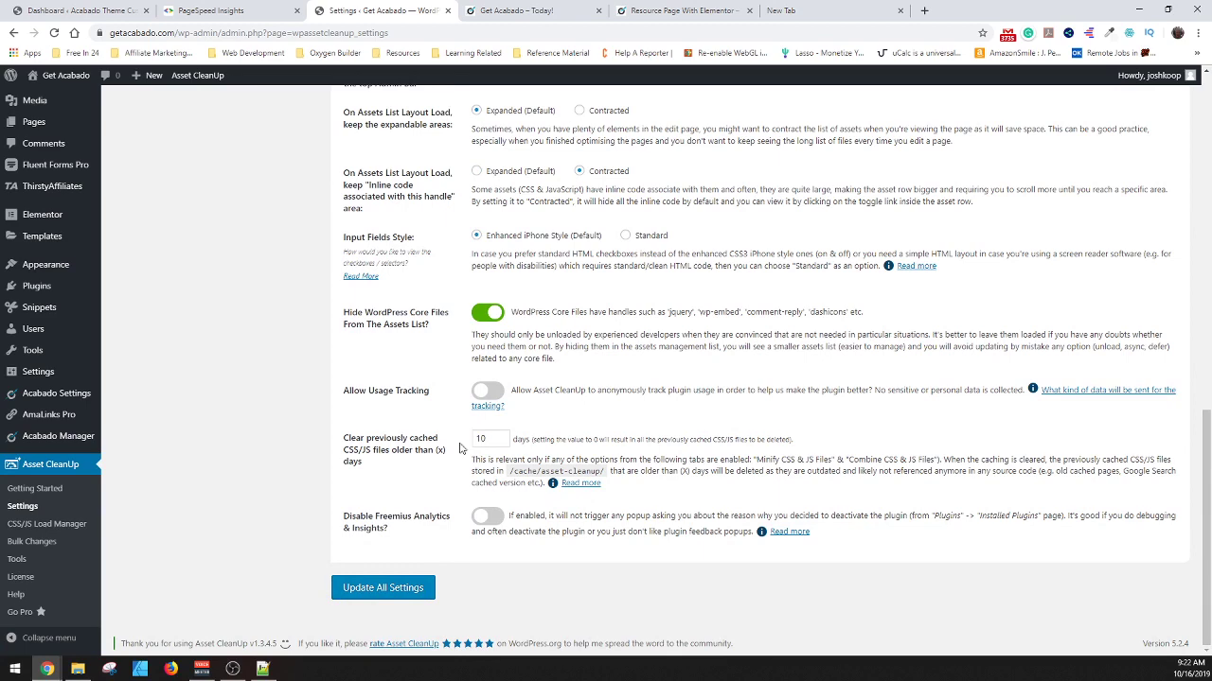
pyautogui.scroll(1, 428, 378)
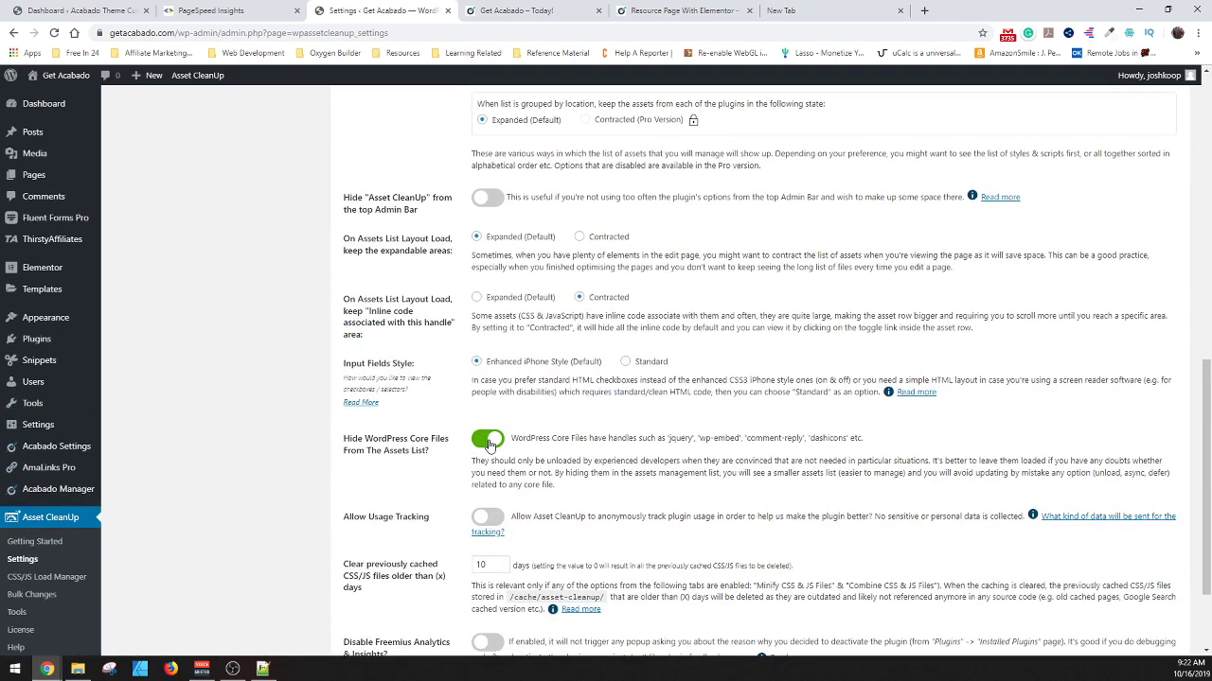
pyautogui.click(488, 441)
pyautogui.scroll(-1, 406, 460)
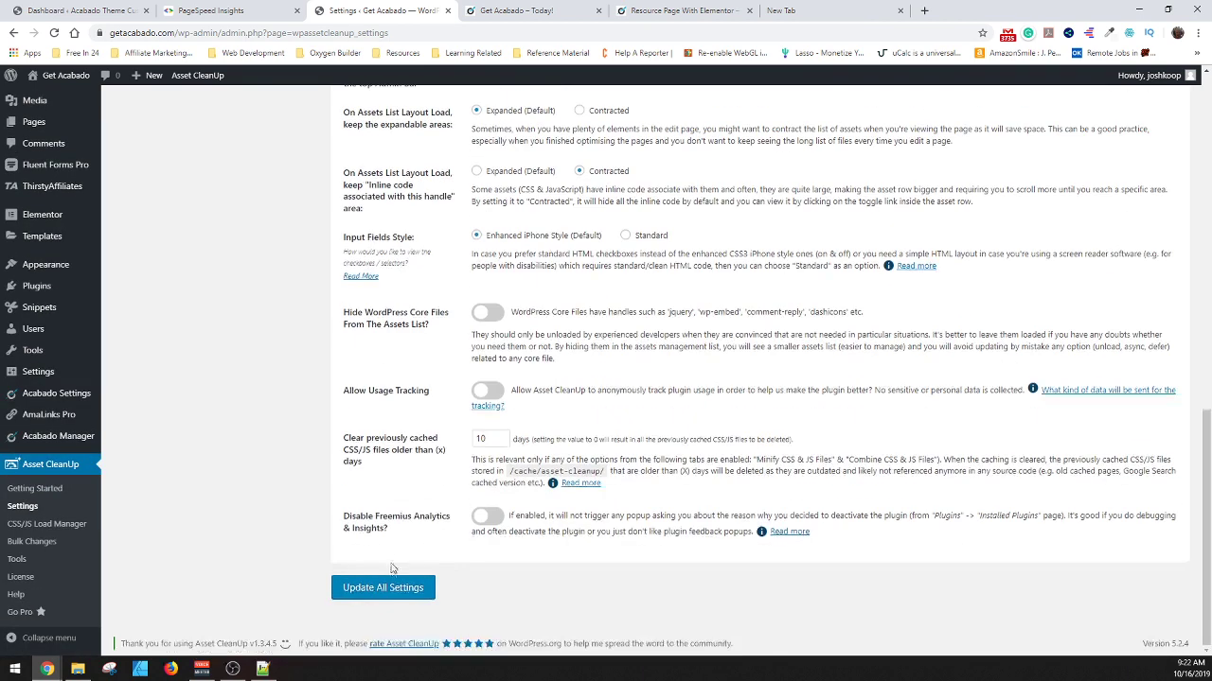
pyautogui.click(395, 589)
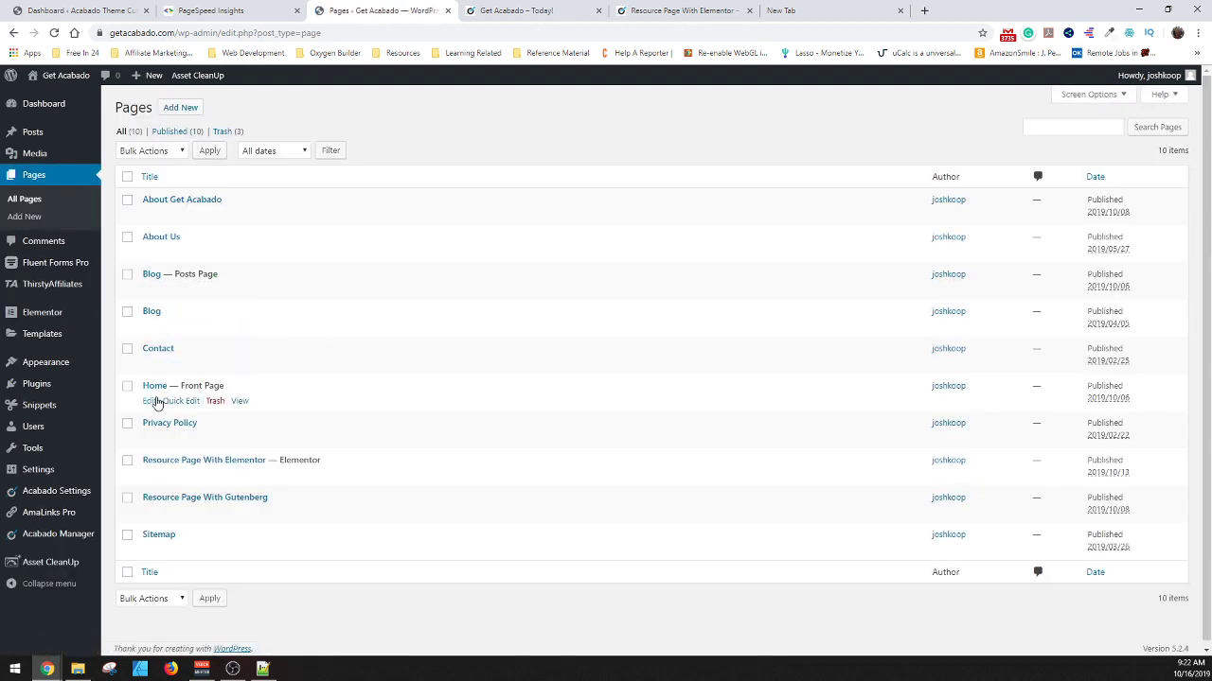
# Open the Home page editor and scroll down to the Asset CleanUp CSS & JavaScript Manager.
pyautogui.click(153, 401)
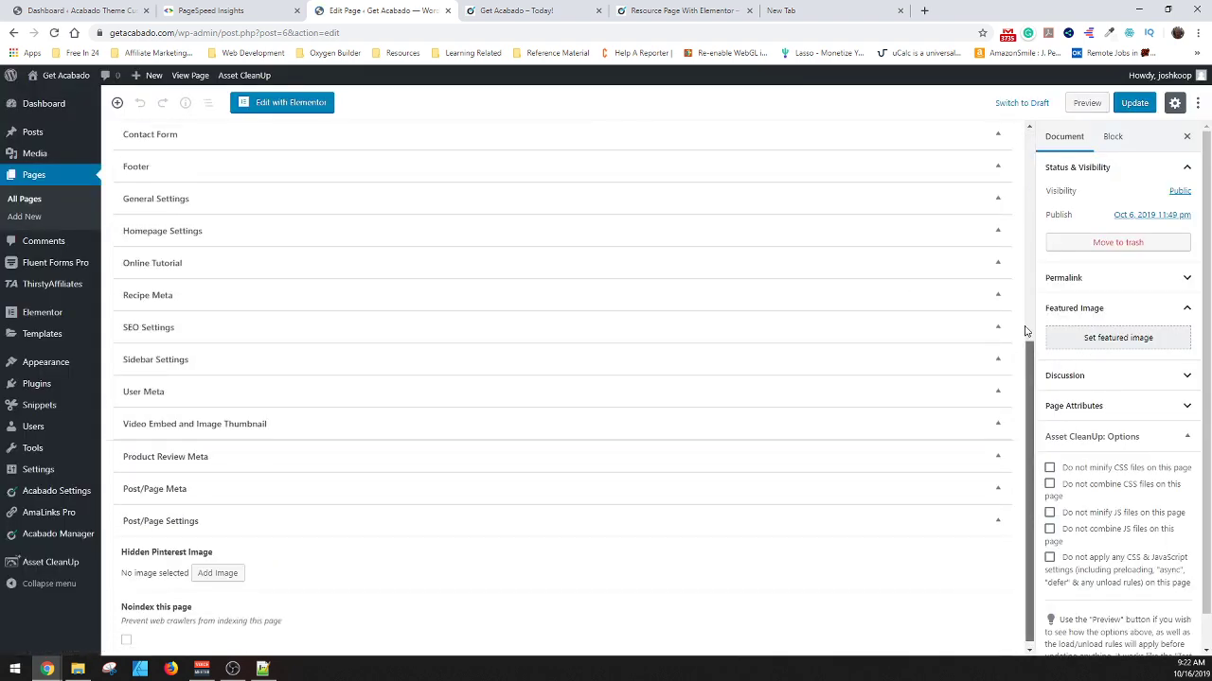
pyautogui.moveTo(1030, 501); pyautogui.dragTo(1030, 402)
pyautogui.scroll(-1, 338, 281)
pyautogui.scroll(-4, 337, 281)
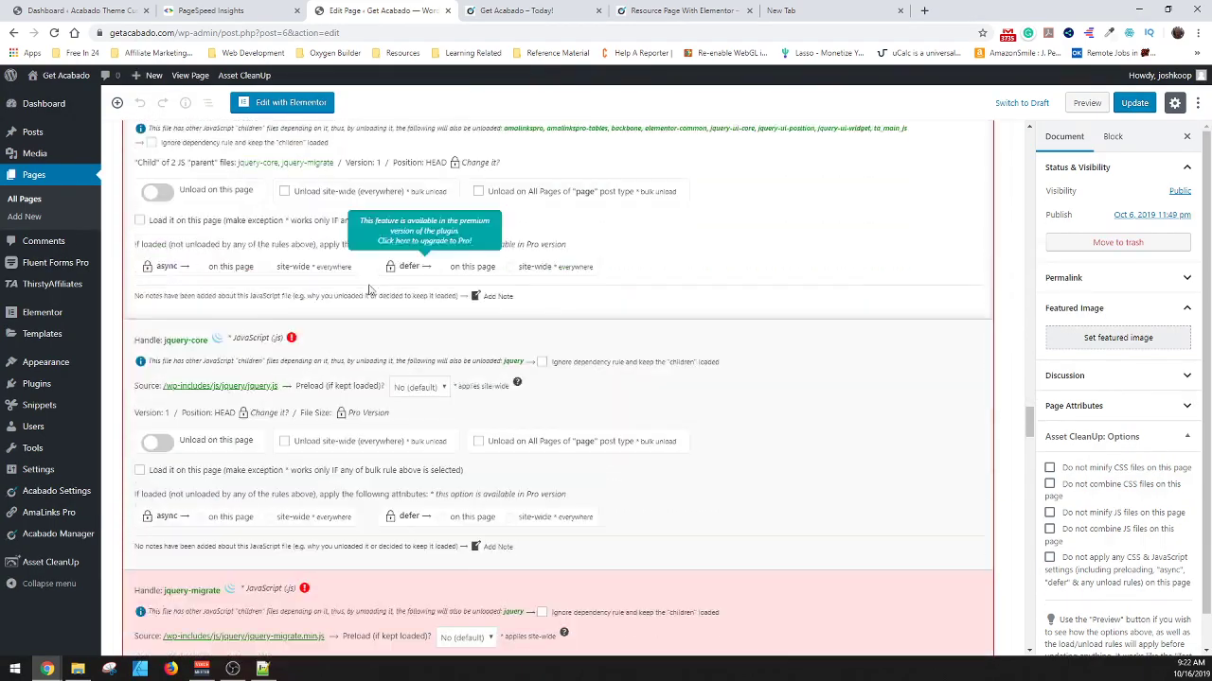
pyautogui.scroll(-1, 233, 200)
# Scroll through the asset list, confirming core files like wp-components, wp-editor and wp-embed are loaded.
pyautogui.scroll(-3, 233, 199)
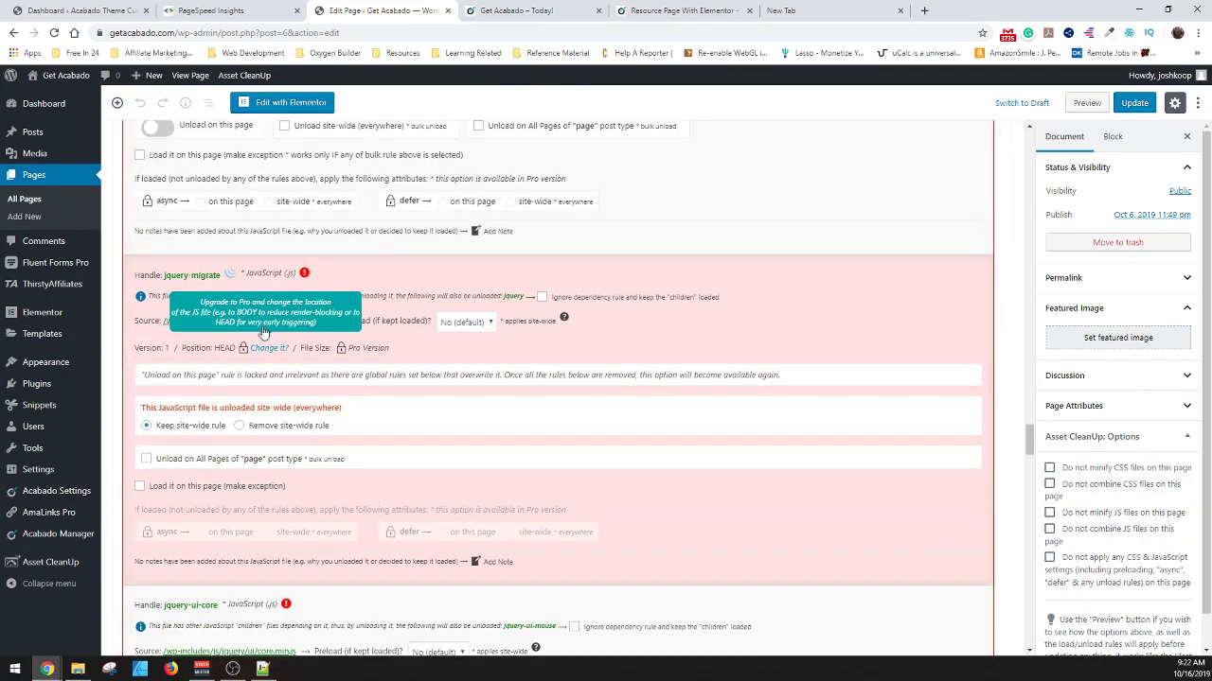
pyautogui.scroll(-2, 297, 339)
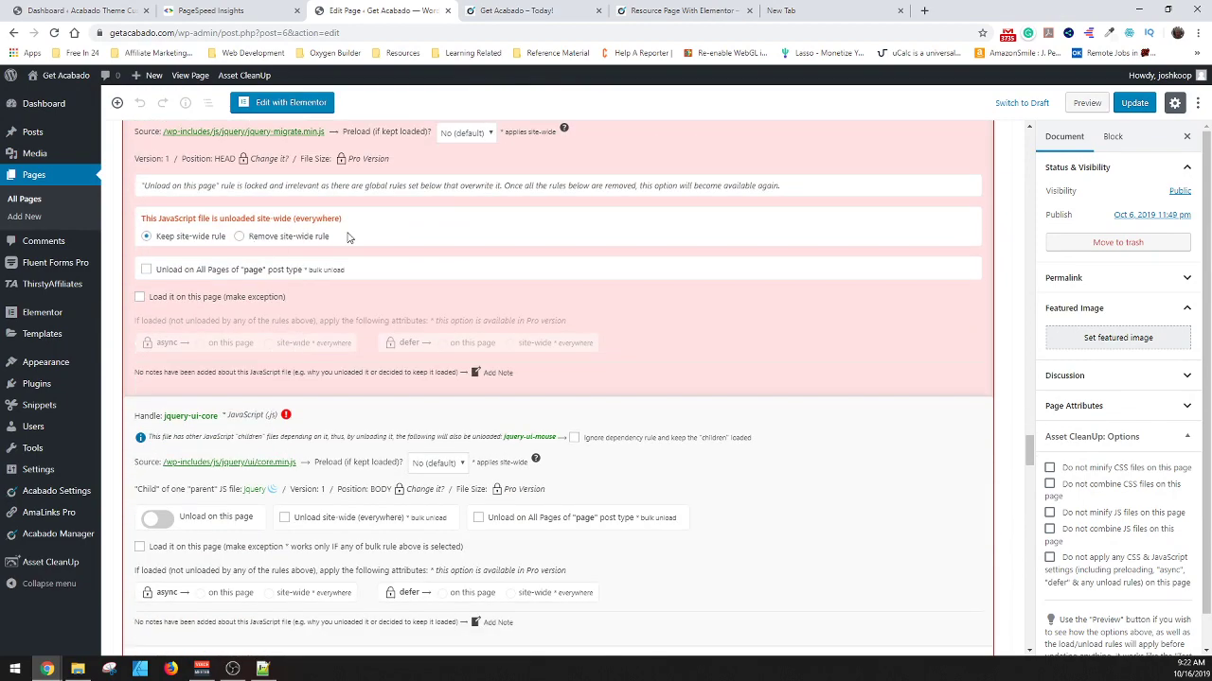
pyautogui.scroll(-2, 305, 283)
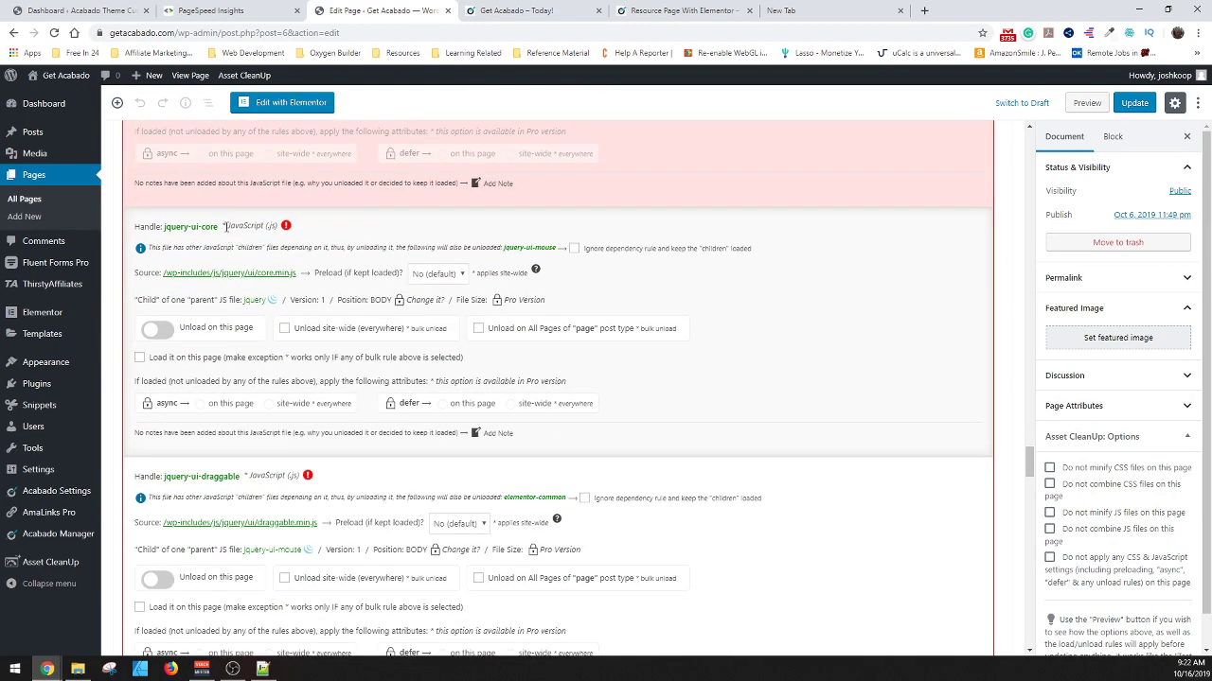
pyautogui.scroll(-5, 311, 374)
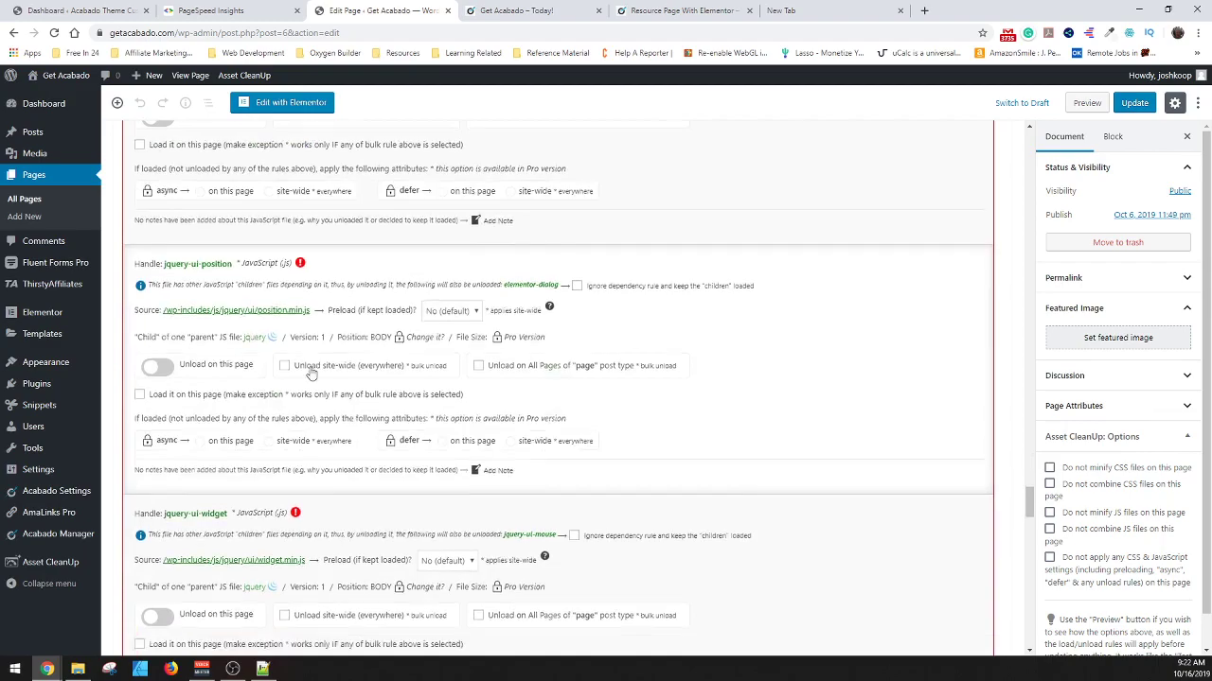
pyautogui.scroll(-5, 312, 374)
pyautogui.scroll(-2, 296, 299)
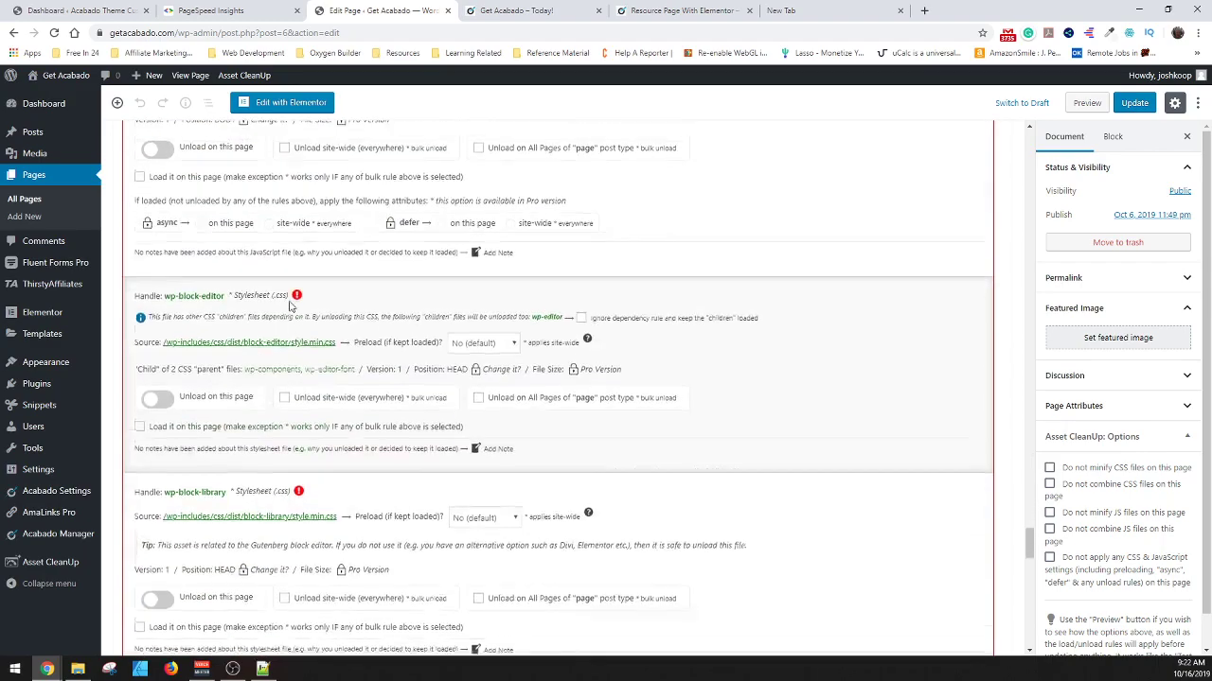
pyautogui.scroll(5, 266, 319)
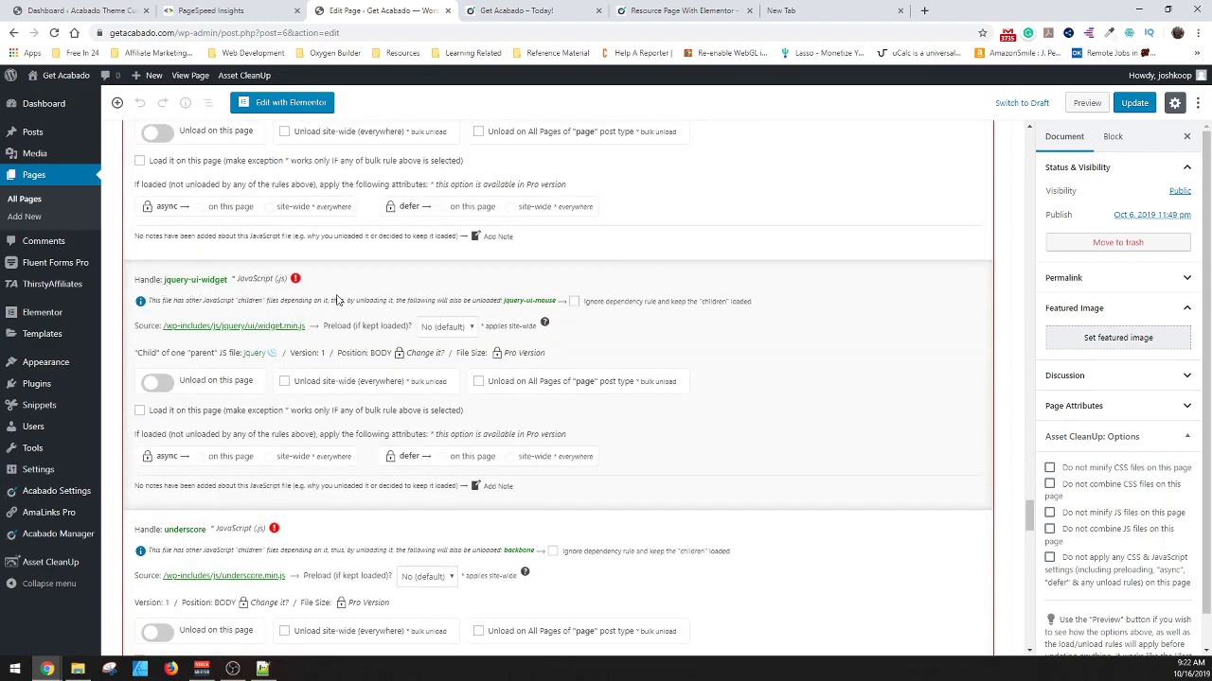
pyautogui.scroll(-5, 284, 313)
pyautogui.scroll(-5, 241, 331)
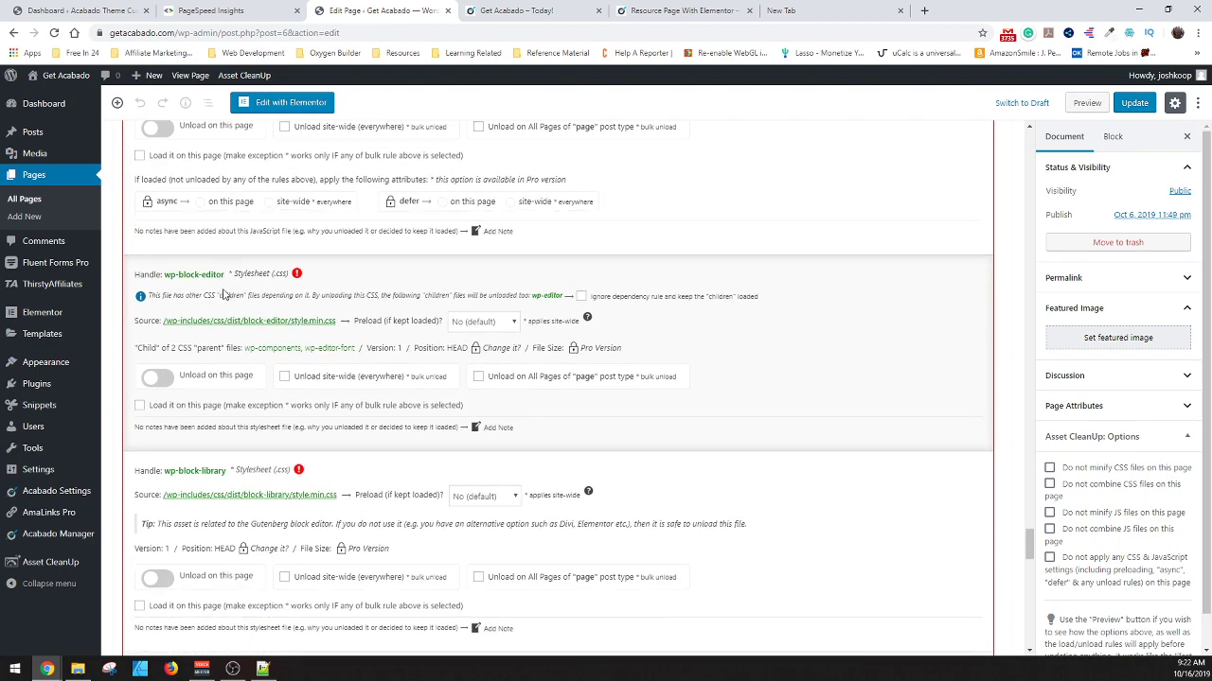
pyautogui.scroll(-1, 183, 316)
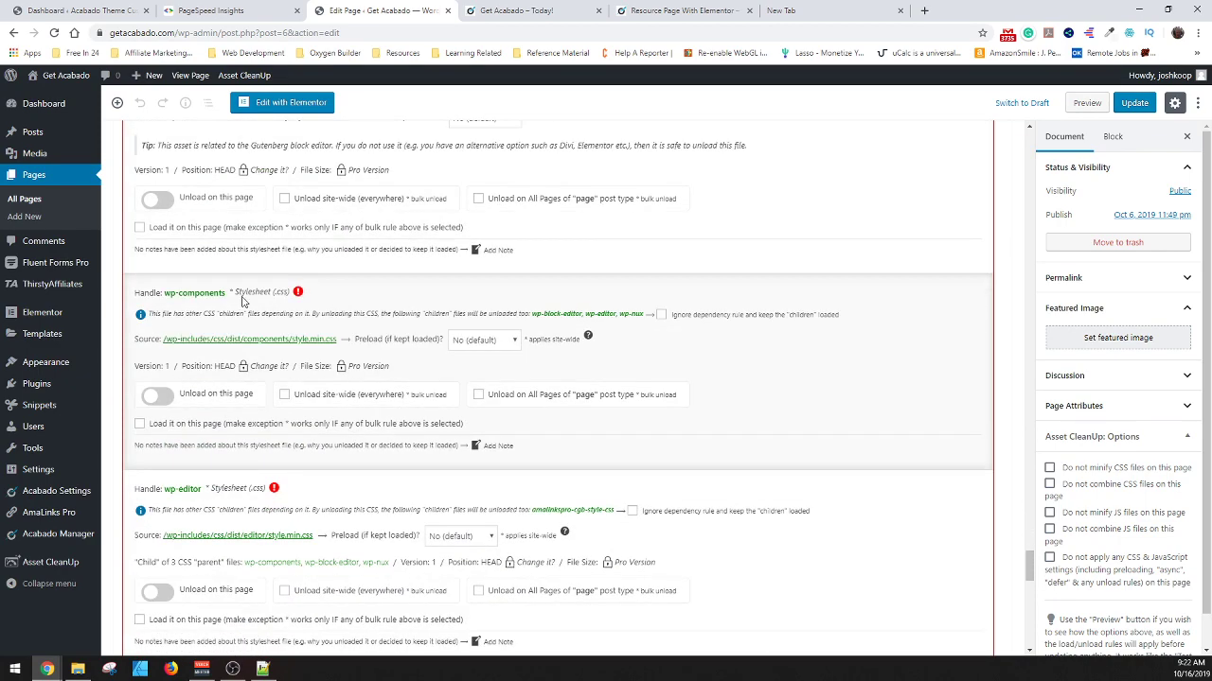
pyautogui.scroll(-2, 284, 332)
pyautogui.scroll(-10, 313, 341)
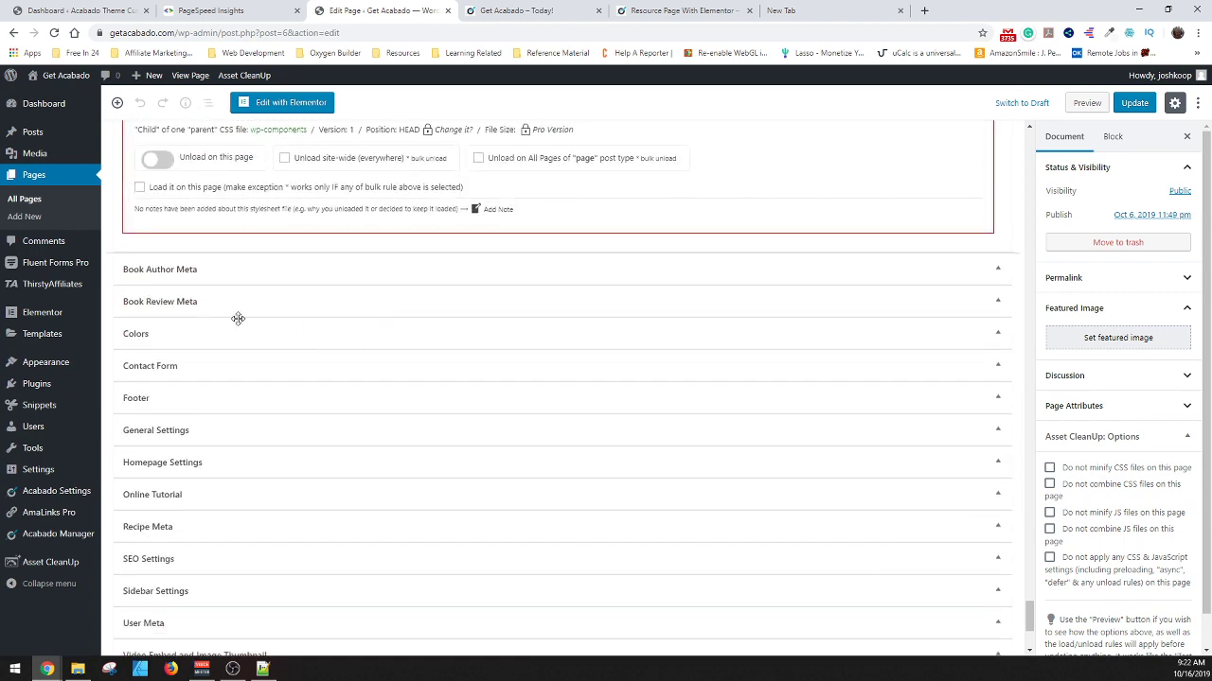
pyautogui.scroll(4, 237, 319)
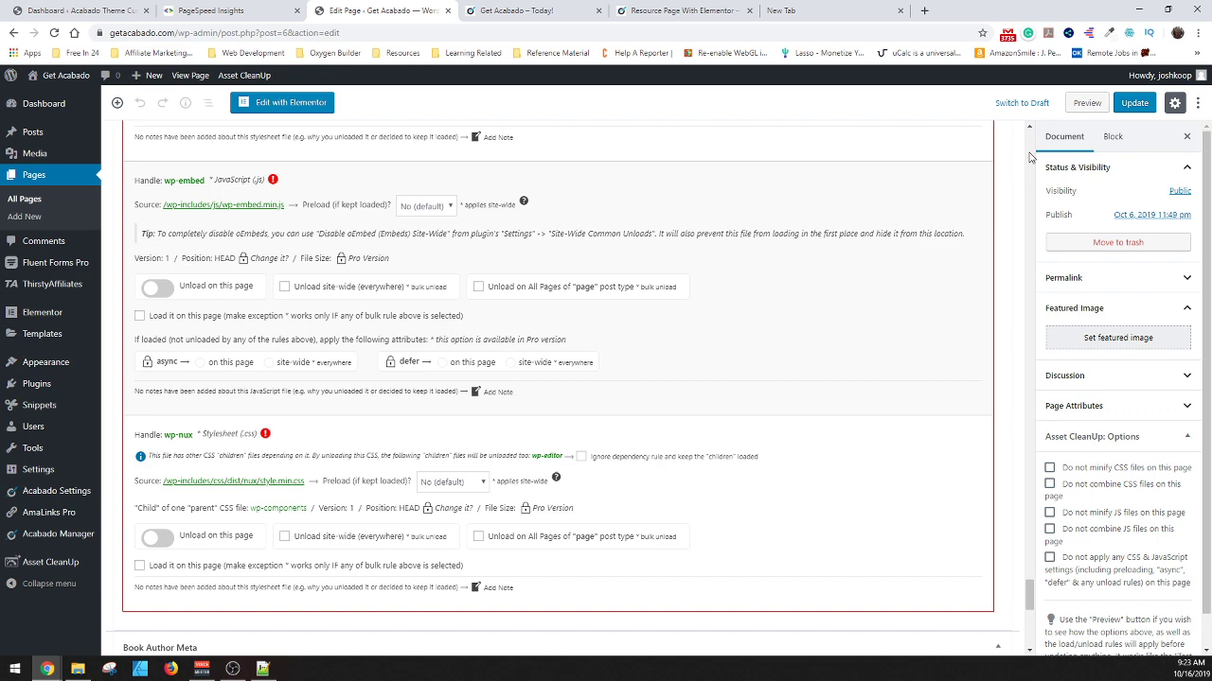
pyautogui.scroll(5, 1027, 156)
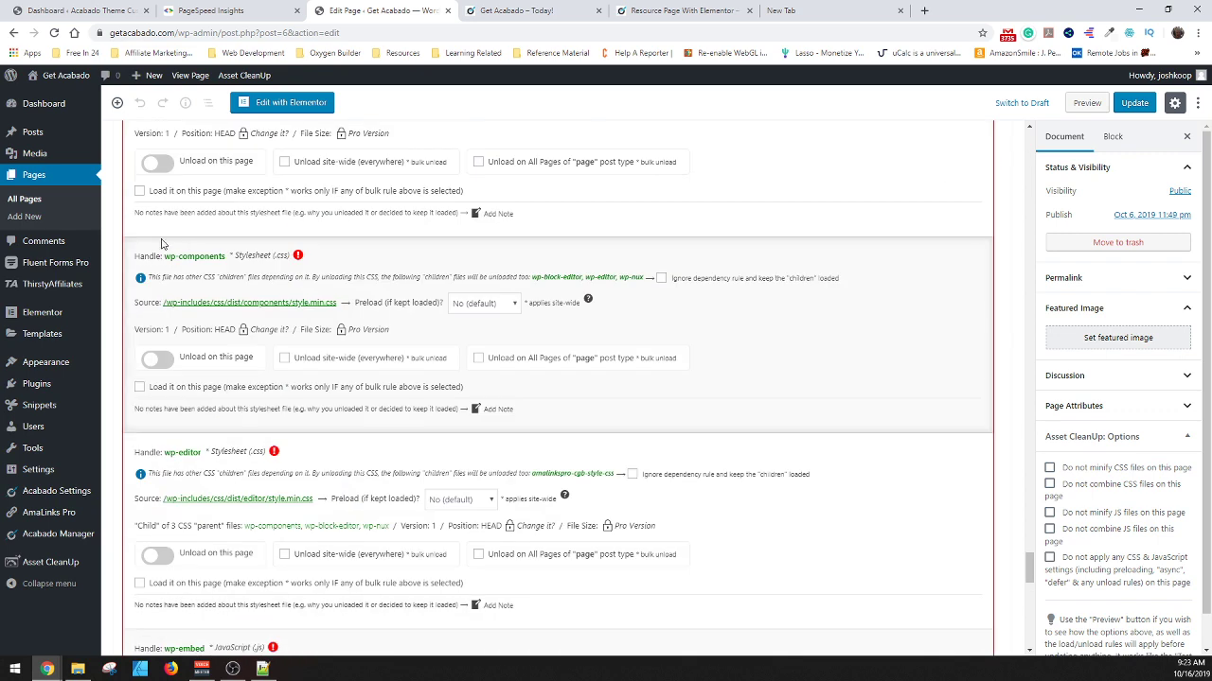
# Run a fresh PageSpeed Insights analysis of getacabado.com.
pyautogui.click(251, 11)
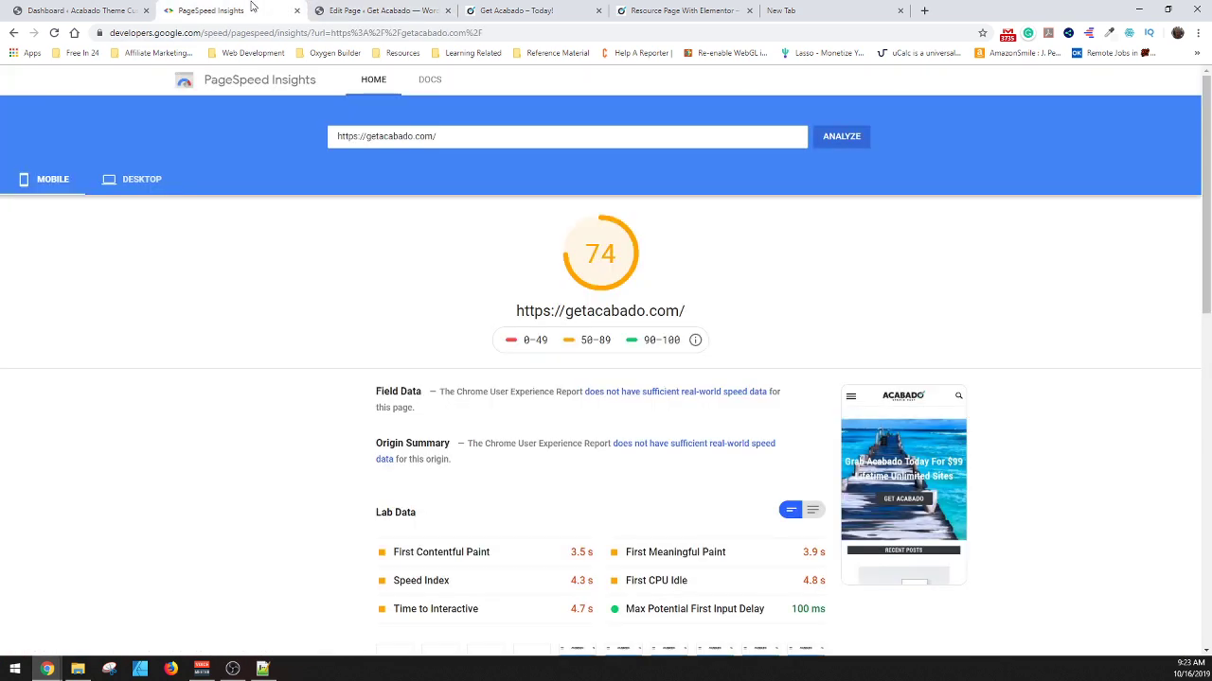
pyautogui.click(827, 142)
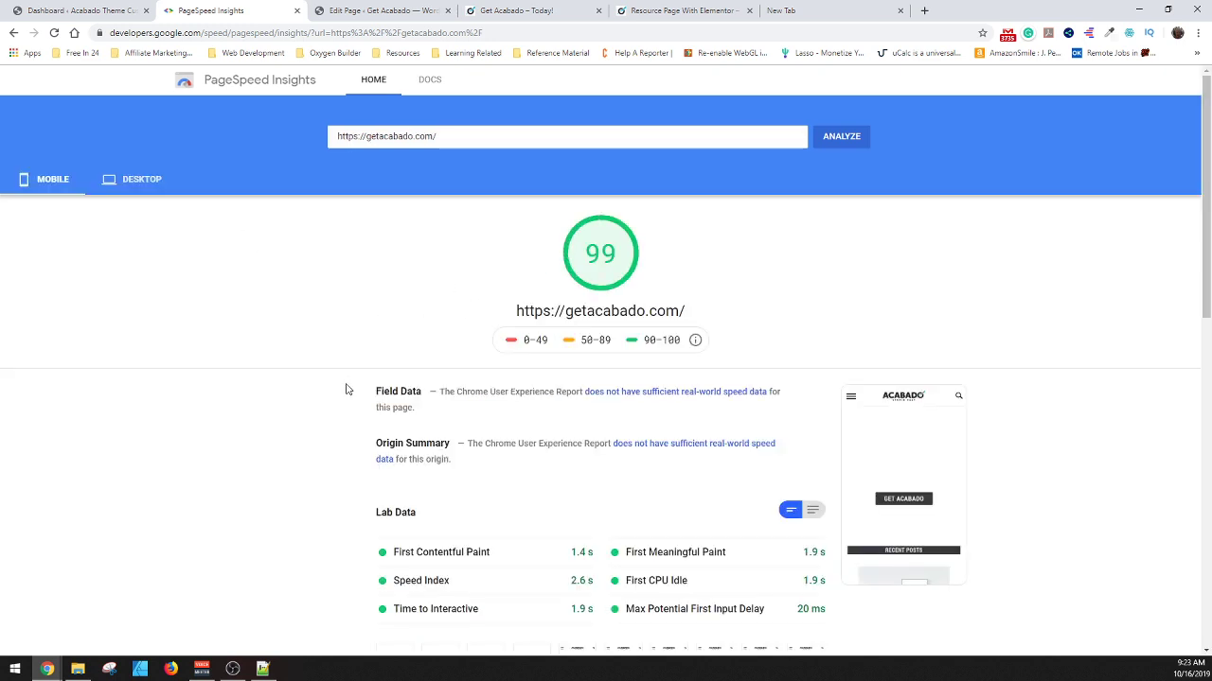
pyautogui.scroll(-2, 509, 389)
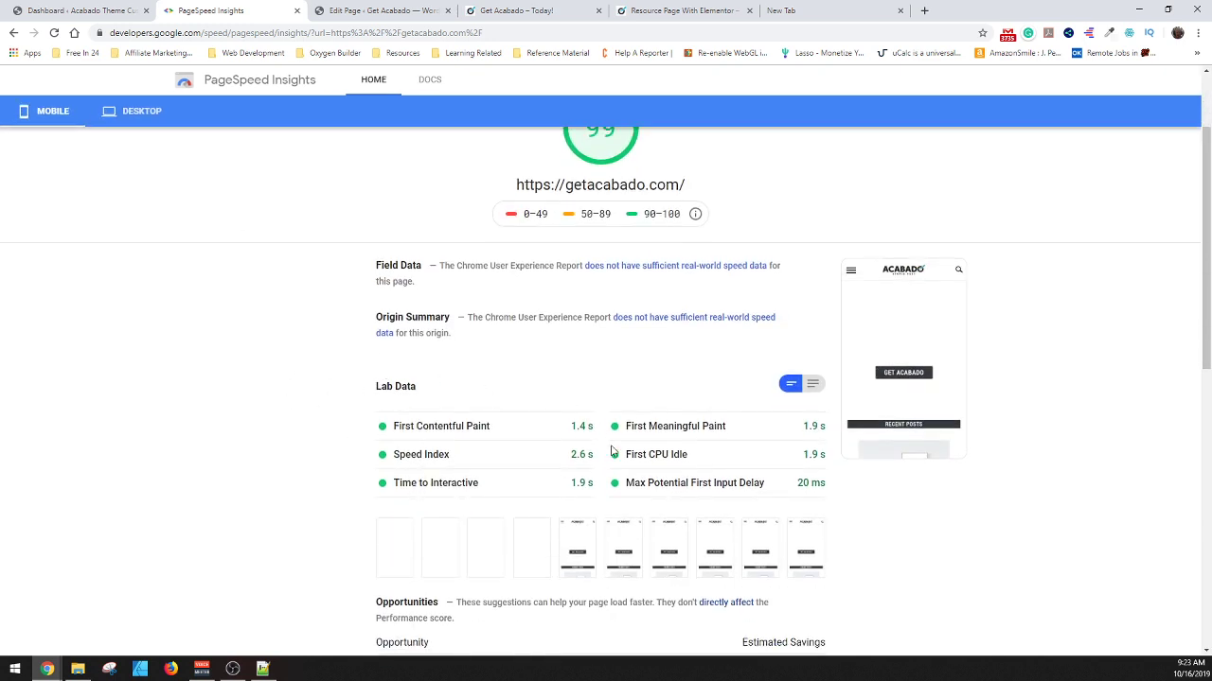
# Look over the live Acabado homepage.
pyautogui.click(520, 8)
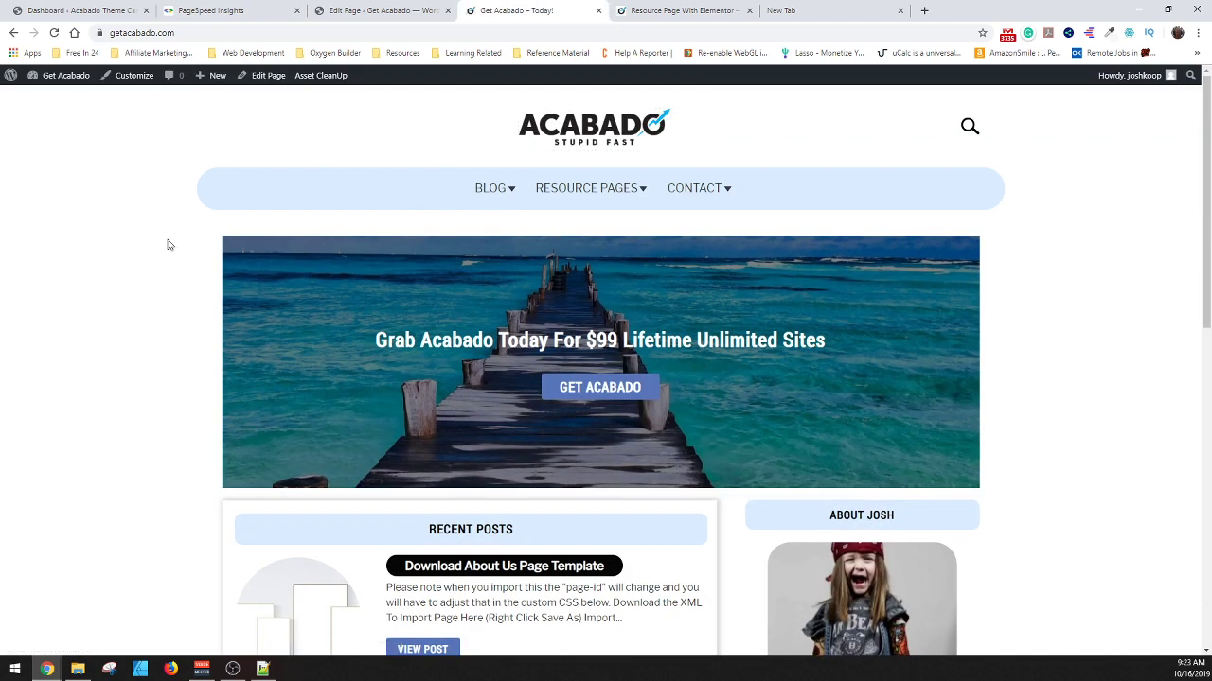
pyautogui.scroll(-8, 197, 273)
pyautogui.scroll(3, 199, 313)
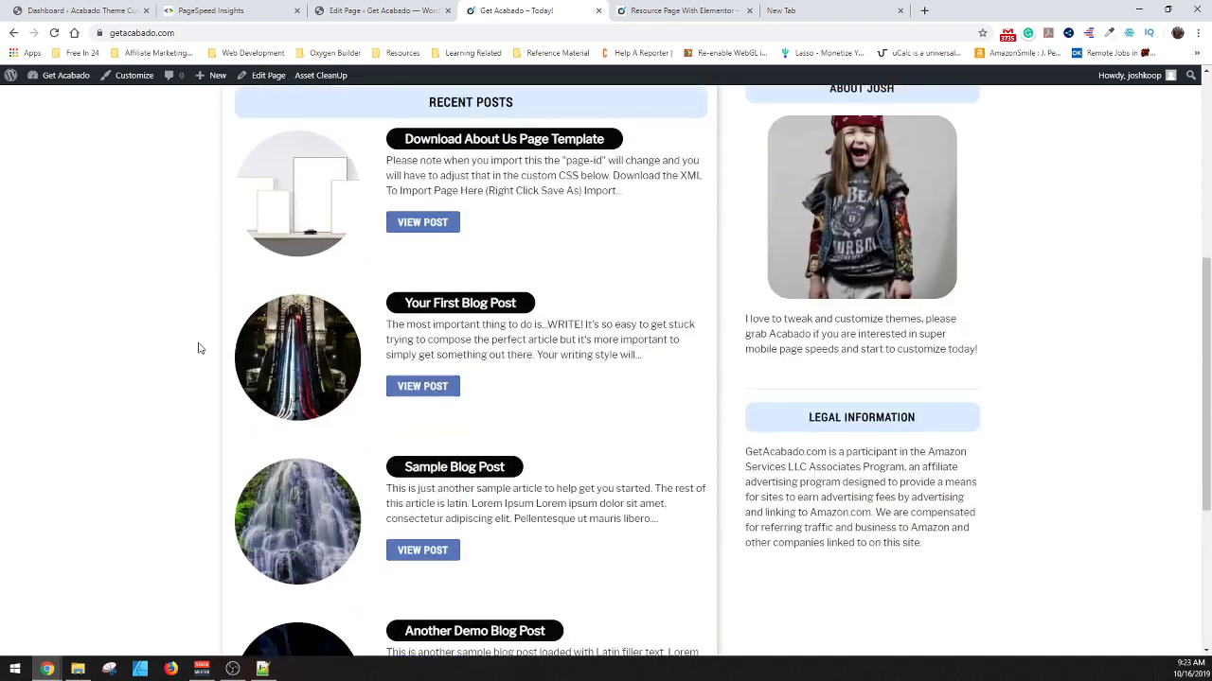
pyautogui.scroll(5, 199, 349)
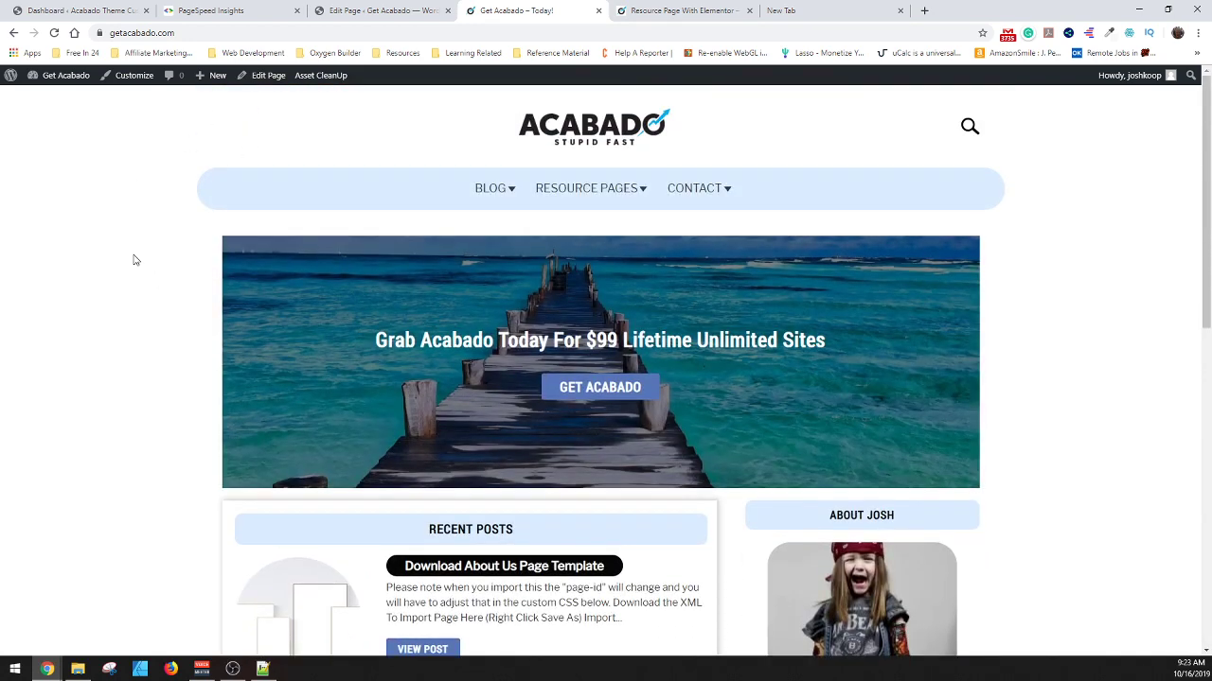
# Check the desktop results, then confirm the mobile score is now 99, up from 74.
pyautogui.click(255, 9)
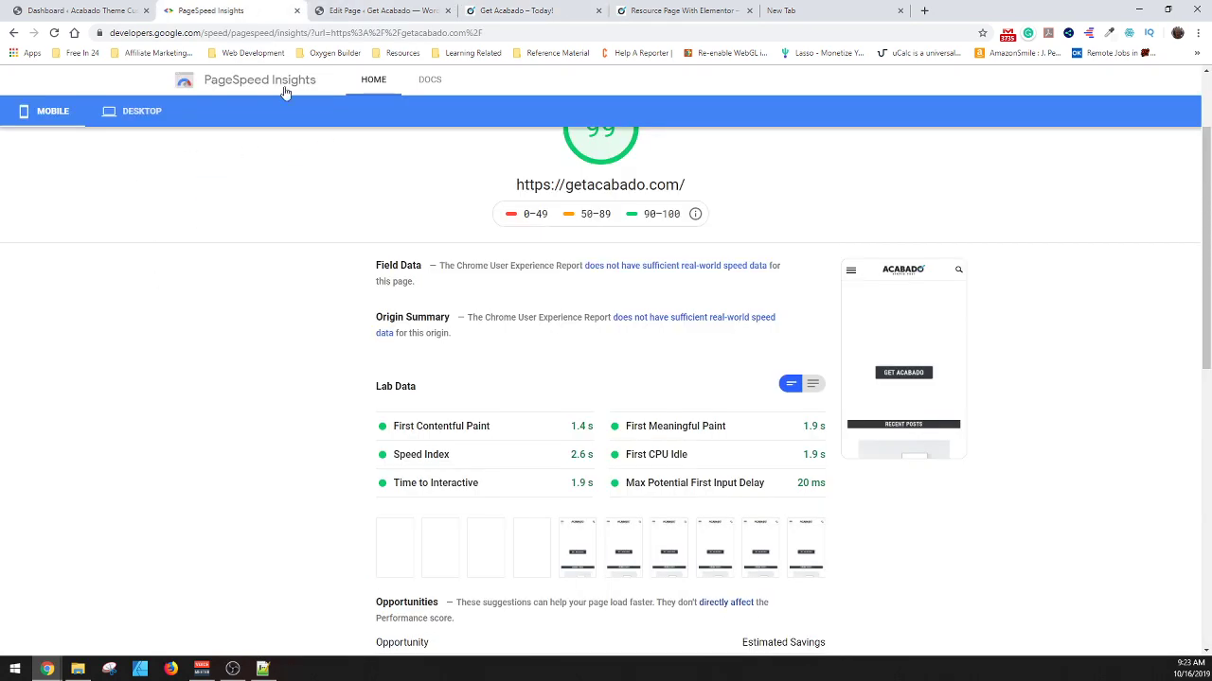
pyautogui.scroll(3, 321, 352)
pyautogui.click(142, 179)
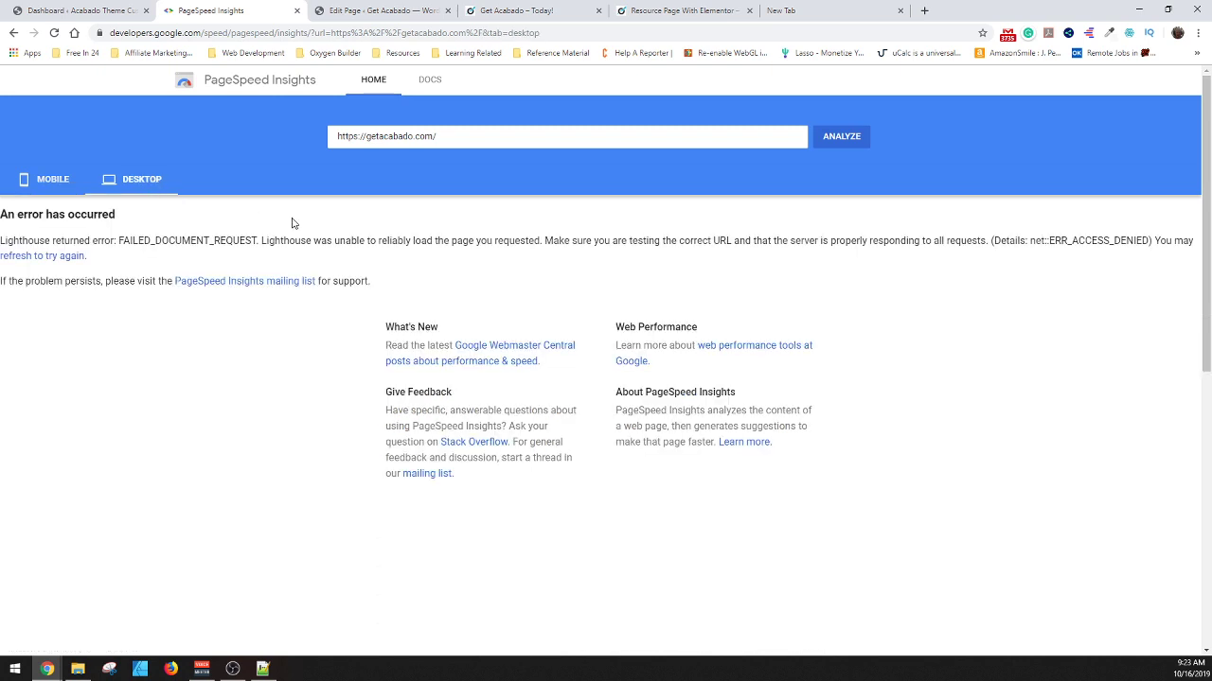
pyautogui.click(46, 180)
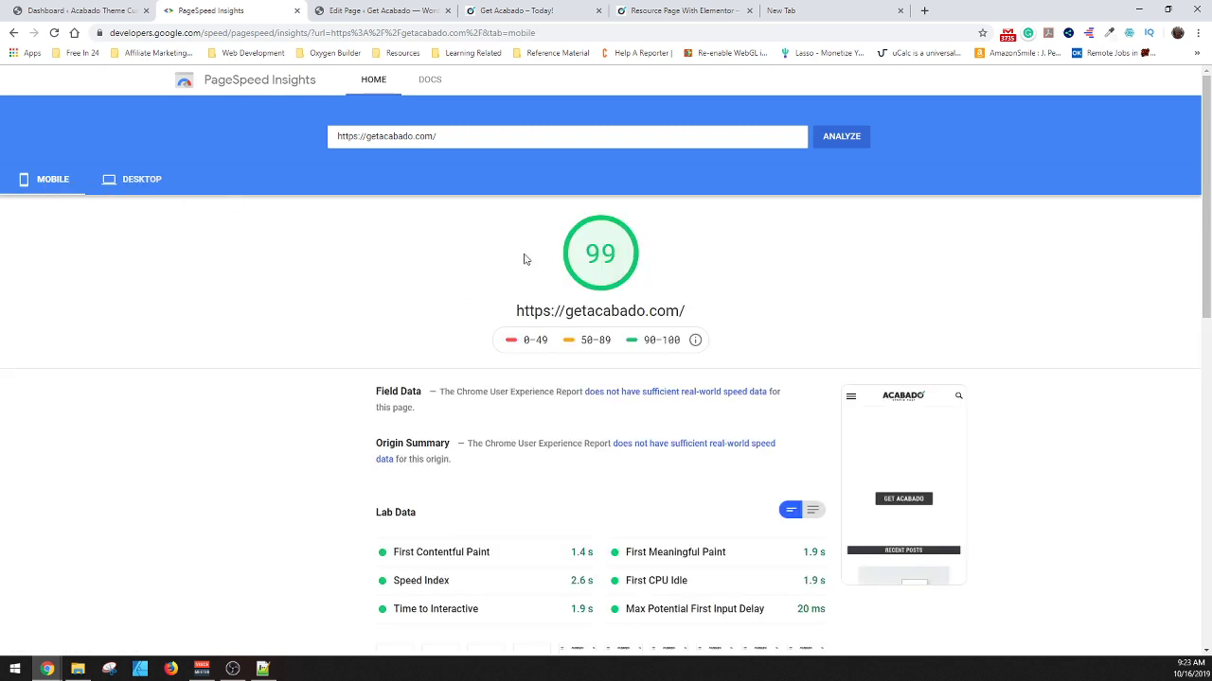
# Leave the Home editor and view the live Resource Page's Best Hosting Options and Best Plugins sections.
pyautogui.click(381, 10)
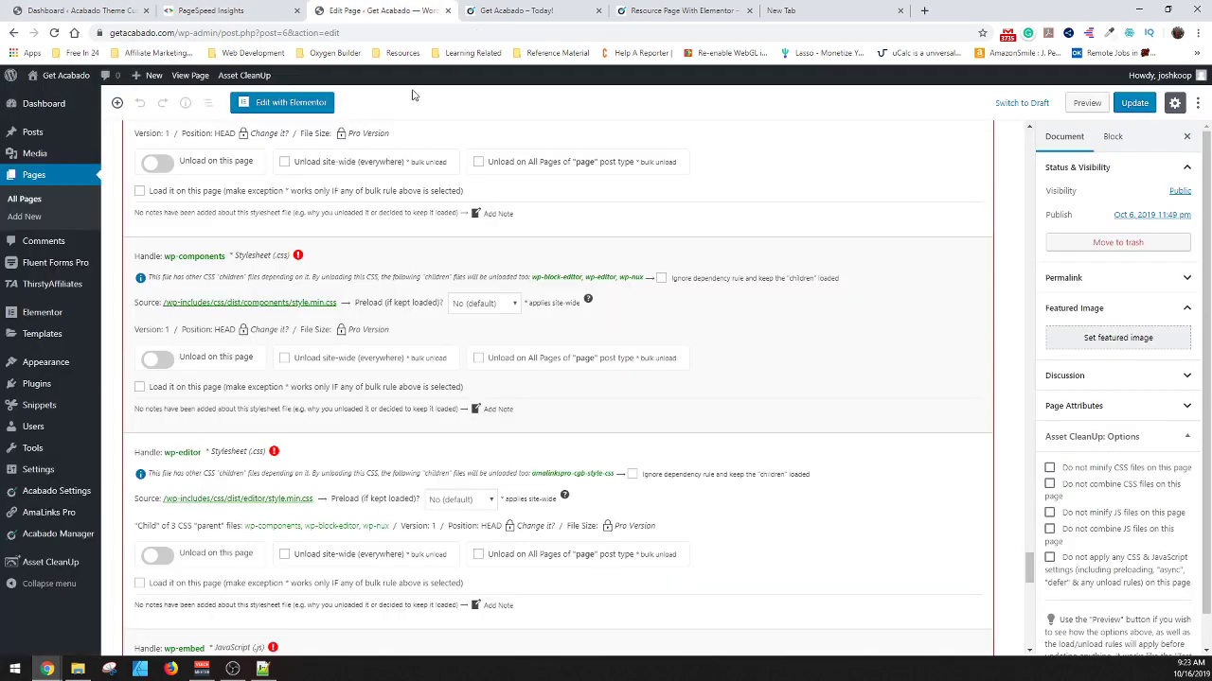
pyautogui.click(1030, 152)
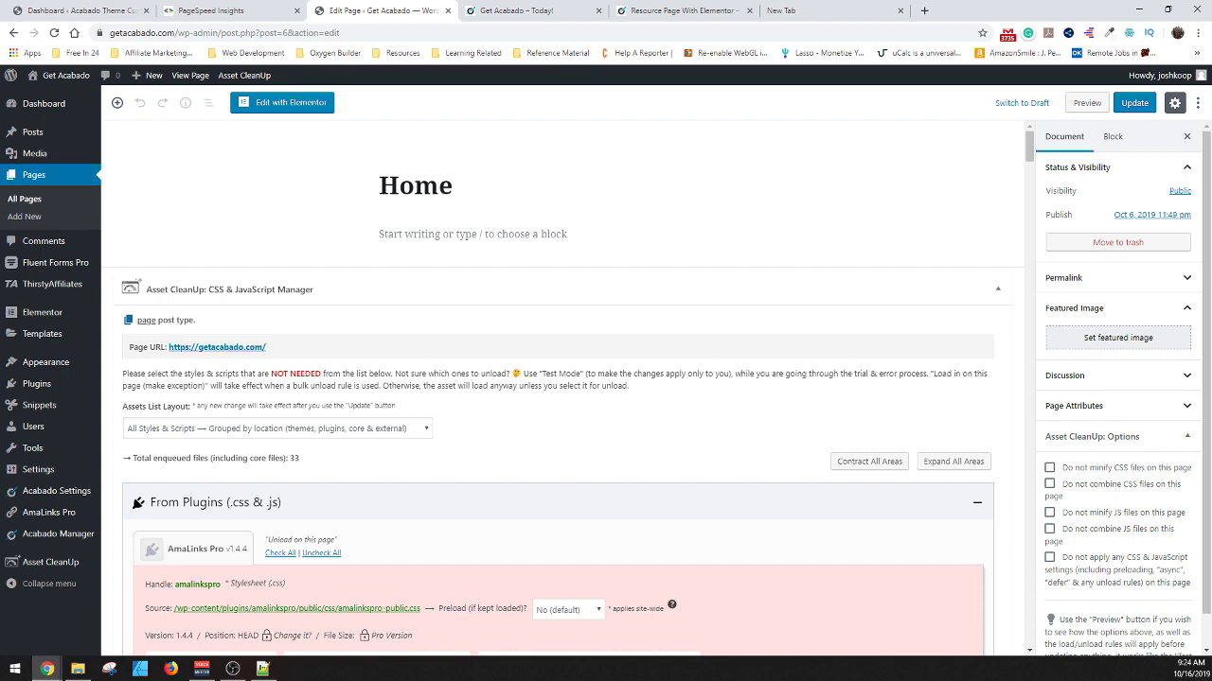
pyautogui.click(666, 7)
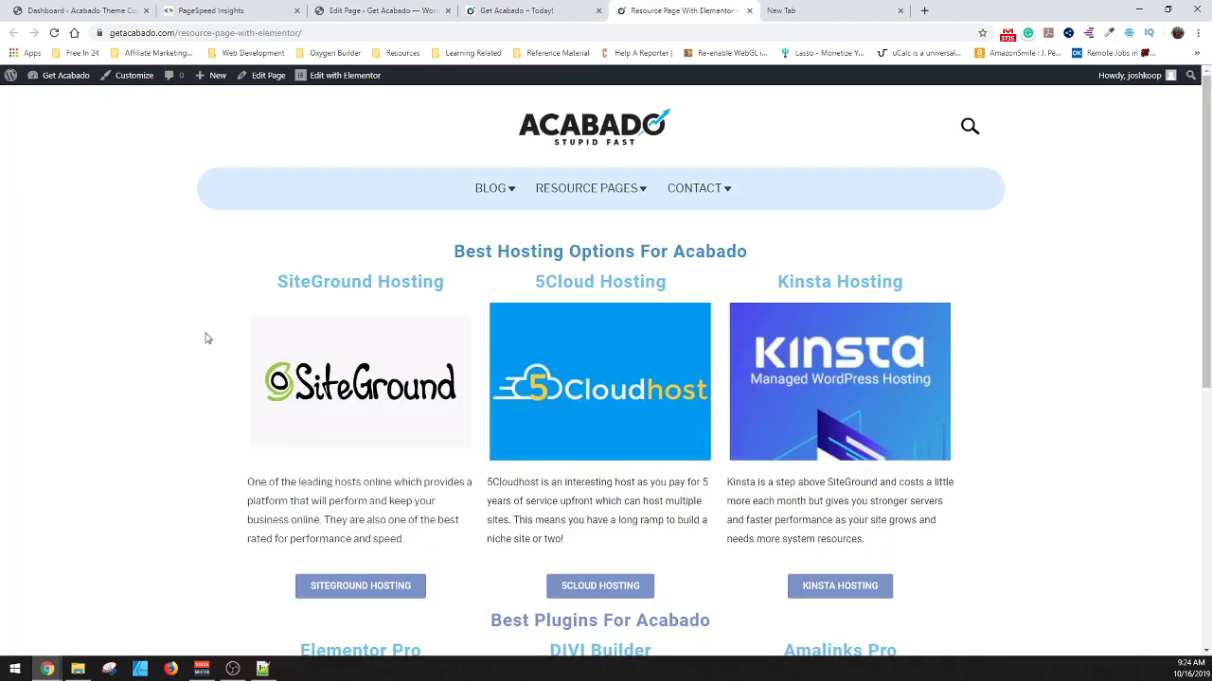
pyautogui.scroll(-4, 719, 436)
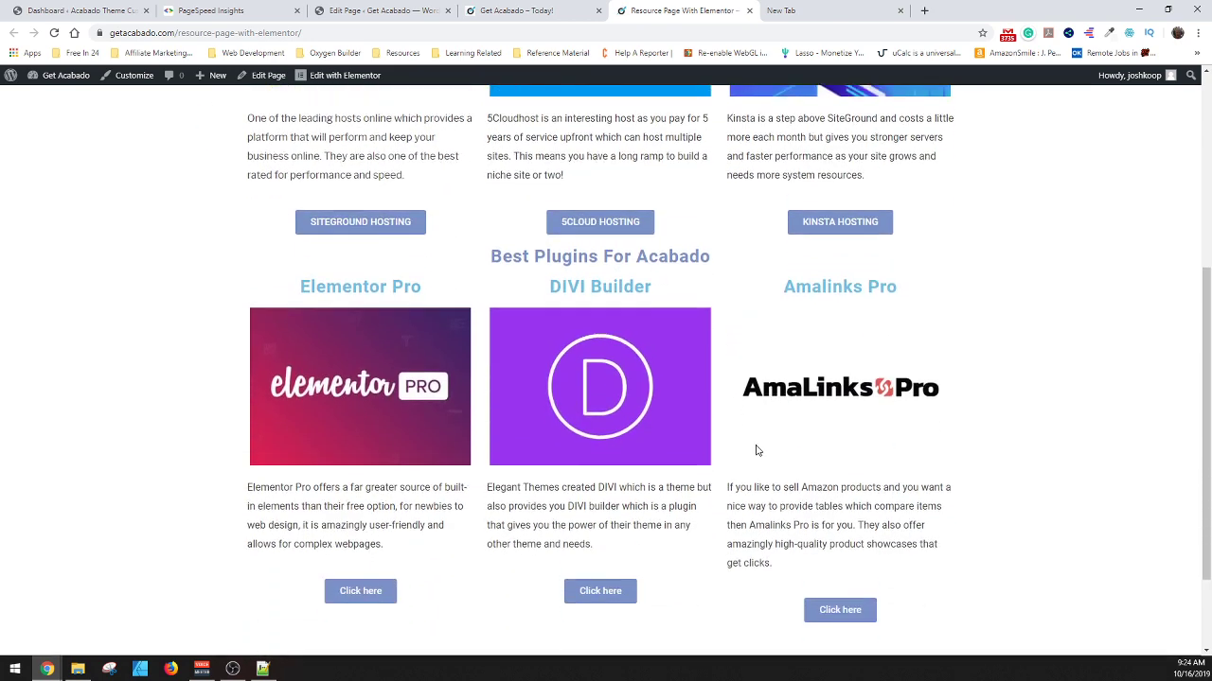
pyautogui.scroll(4, 675, 460)
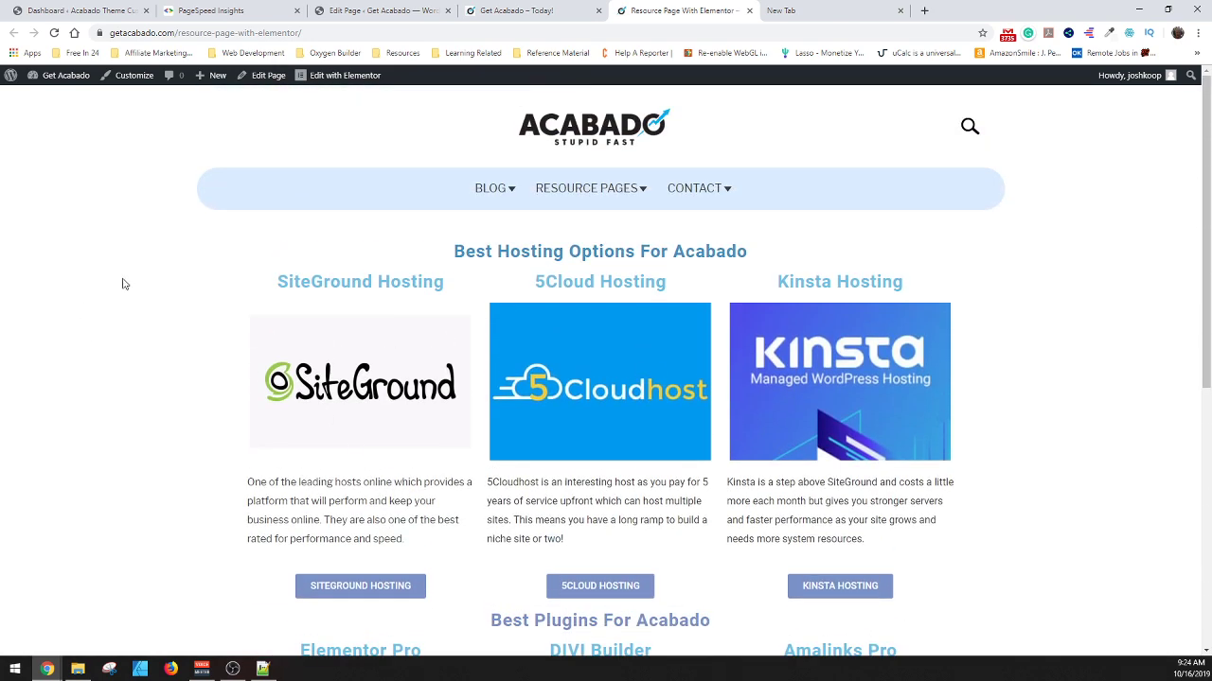